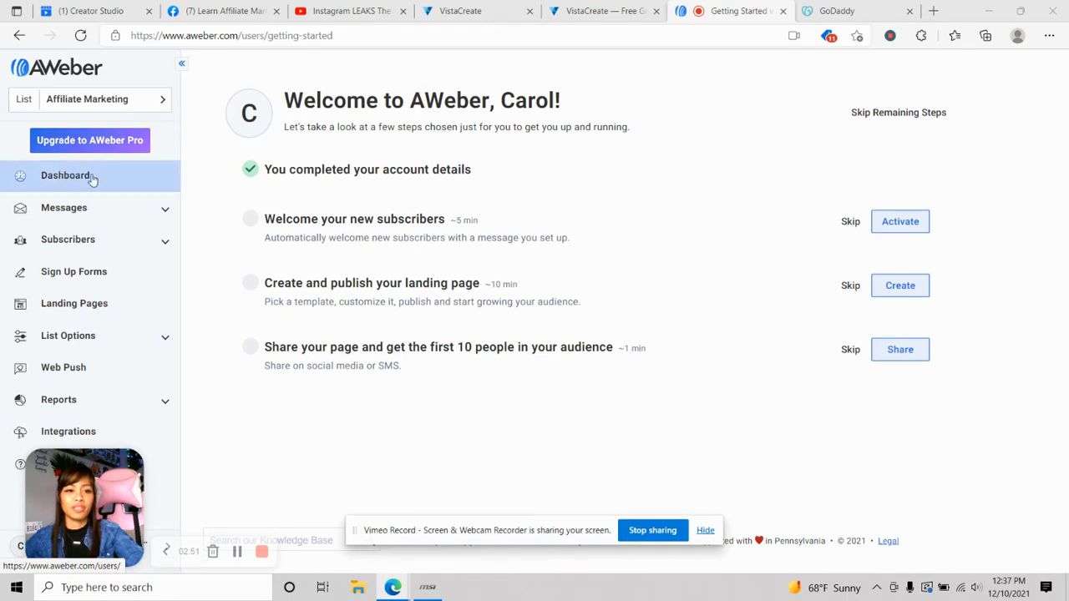
- Open the Legendary Family campaign from Messages > Campaigns to edit its steps
{"action": "left_click", "coordinate": [130, 222]}
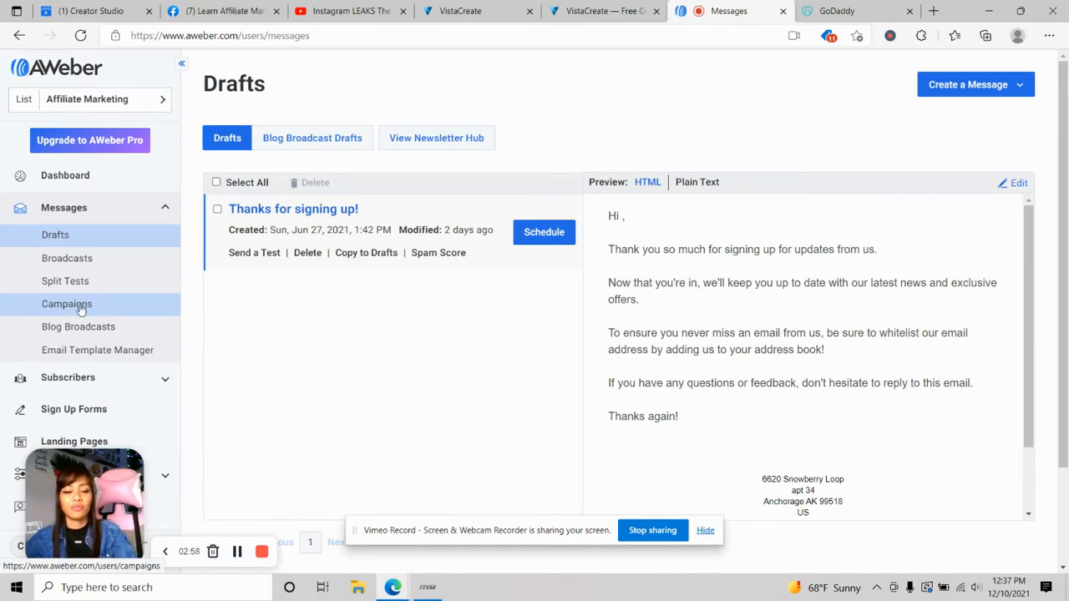
{"action": "left_click", "coordinate": [72, 308]}
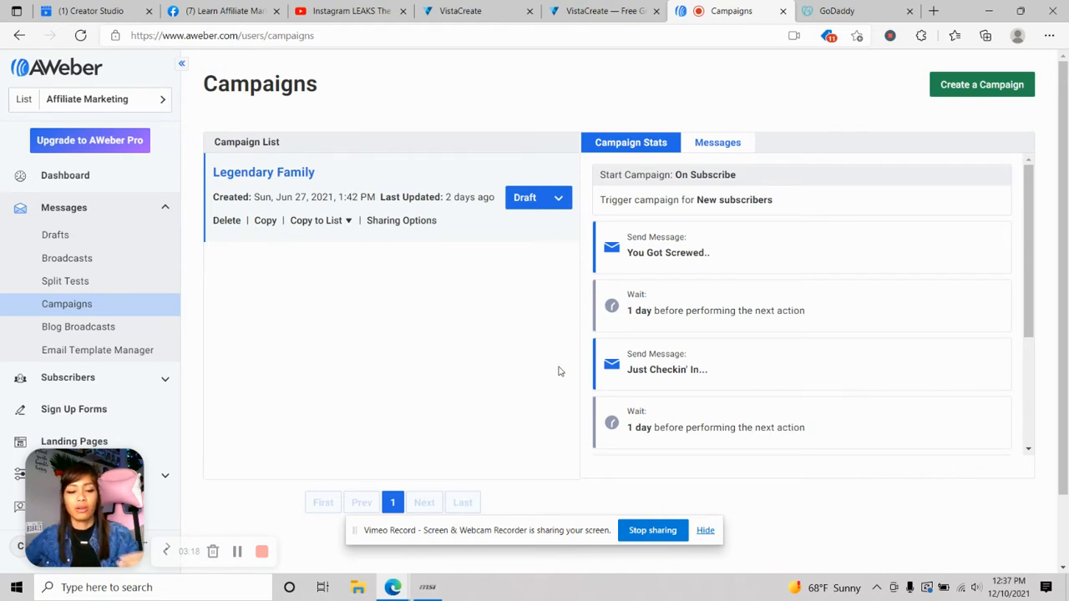
{"action": "left_click", "coordinate": [266, 179]}
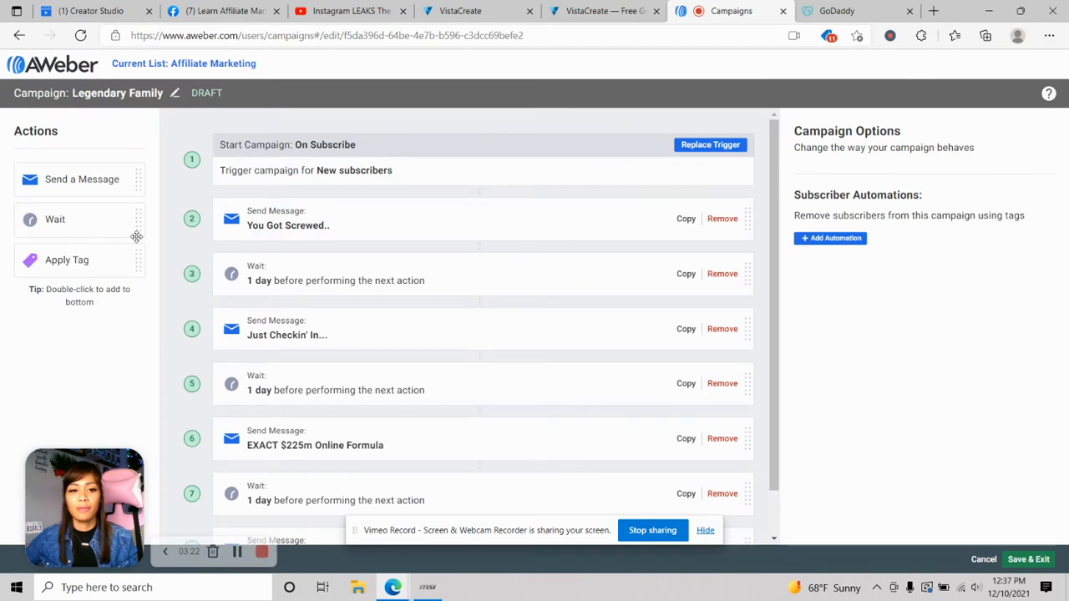
{"action": "scroll", "coordinate": [177, 212], "scroll_direction": "down", "scroll_amount": 1}
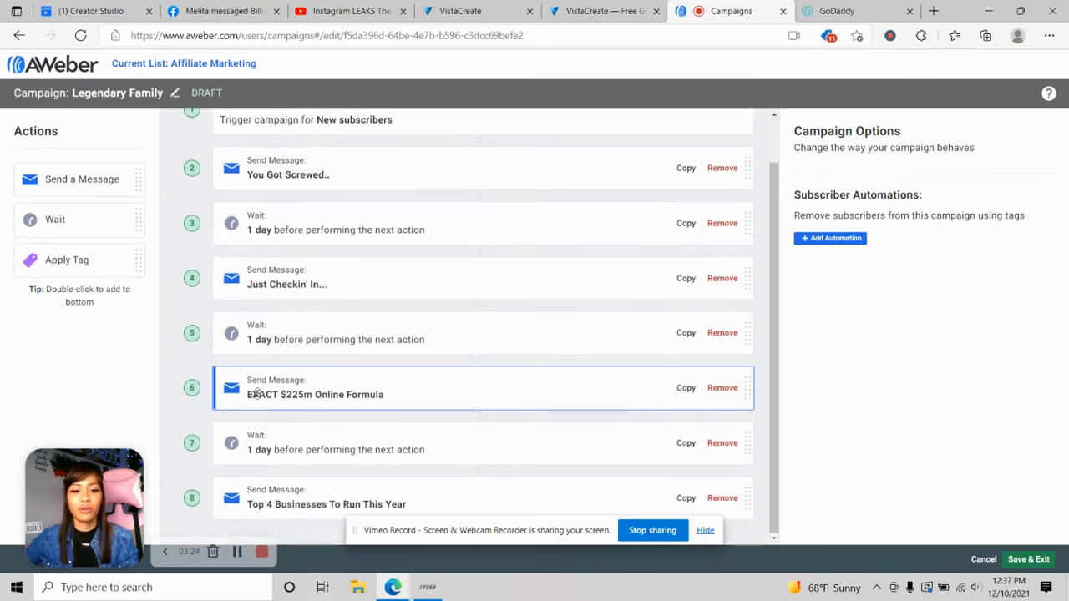
{"action": "scroll", "coordinate": [257, 394], "scroll_direction": "up", "scroll_amount": 1}
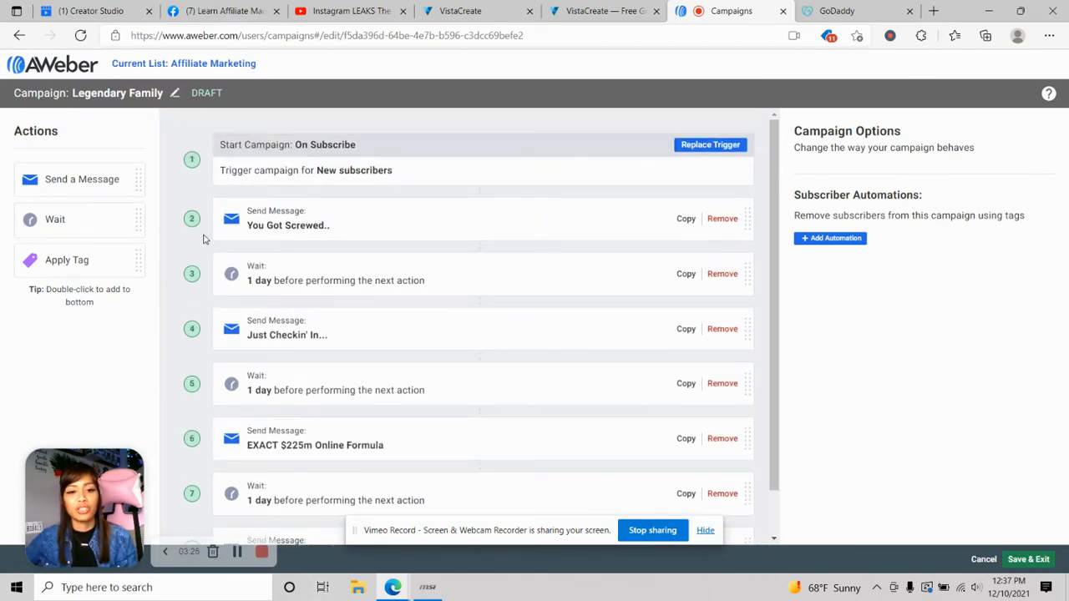
{"action": "scroll", "coordinate": [169, 236], "scroll_direction": "down", "scroll_amount": 1}
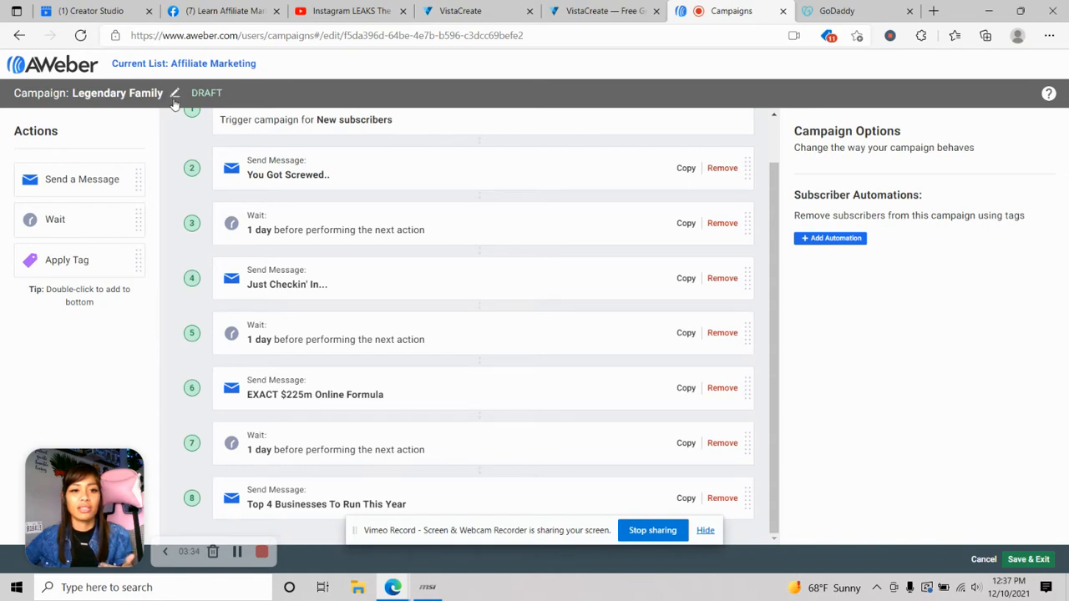
{"action": "left_click", "coordinate": [175, 94]}
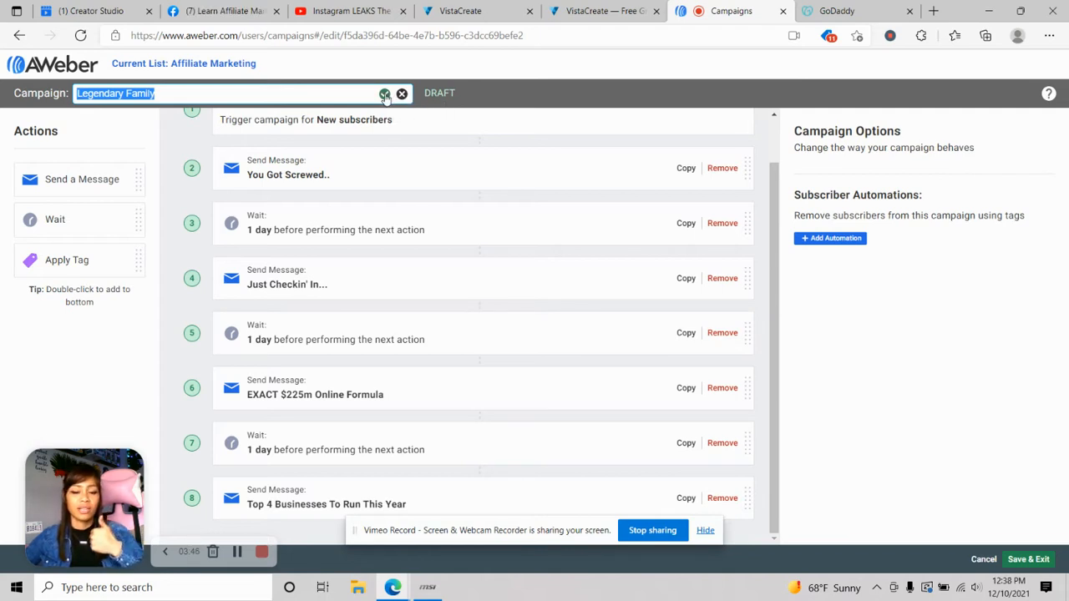
{"action": "left_click", "coordinate": [384, 94]}
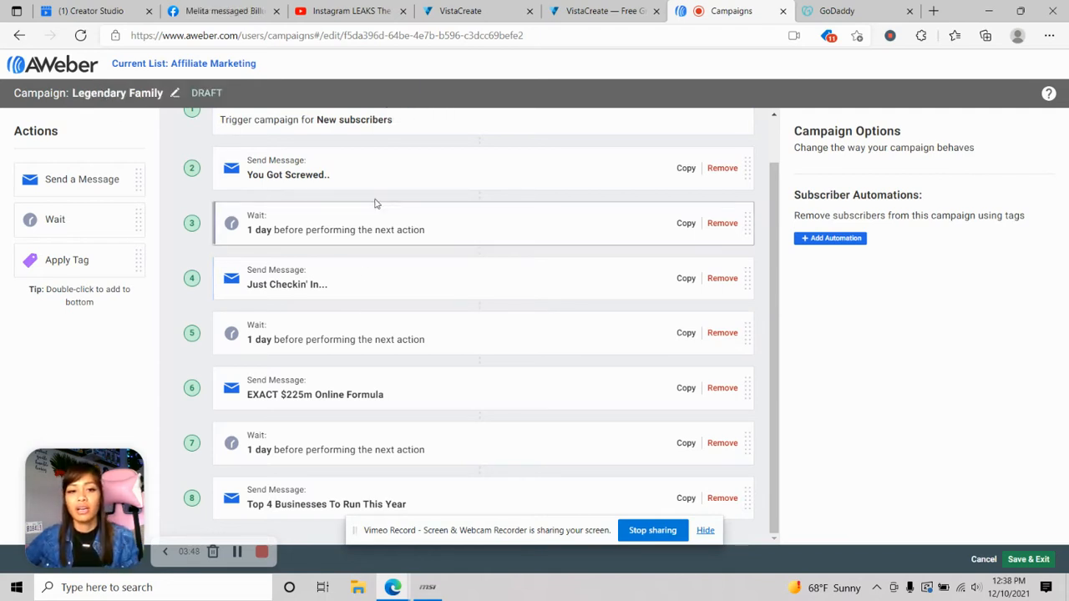
{"action": "scroll", "coordinate": [455, 204], "scroll_direction": "up", "scroll_amount": 1}
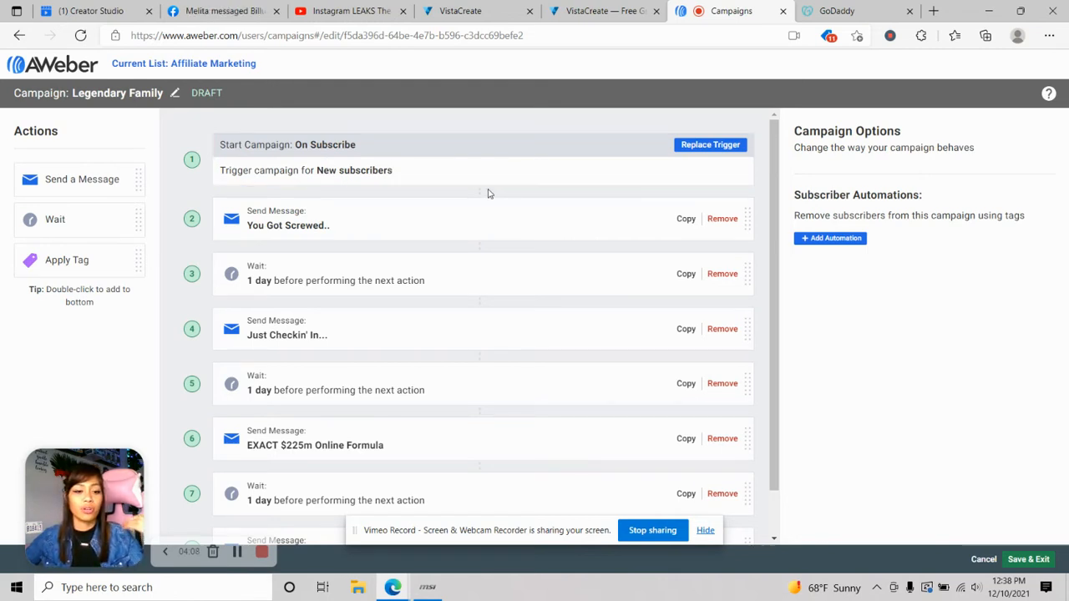
- Review the Replace Trigger options twice and cancel, keeping the On Subscribe trigger
{"action": "left_click", "coordinate": [701, 146]}
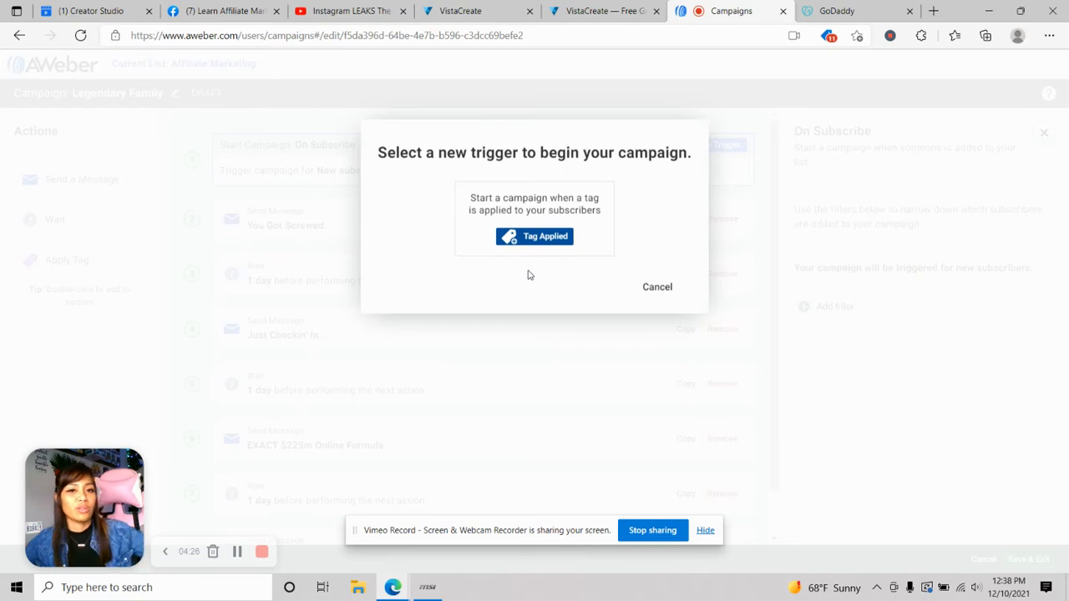
{"action": "left_click", "coordinate": [661, 293]}
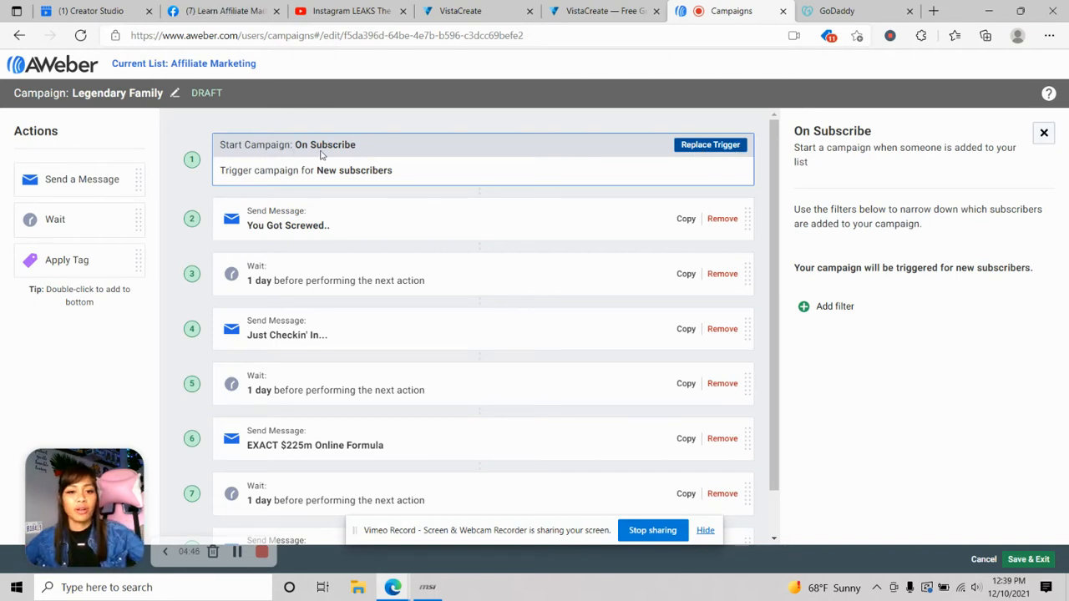
{"action": "left_click", "coordinate": [727, 147]}
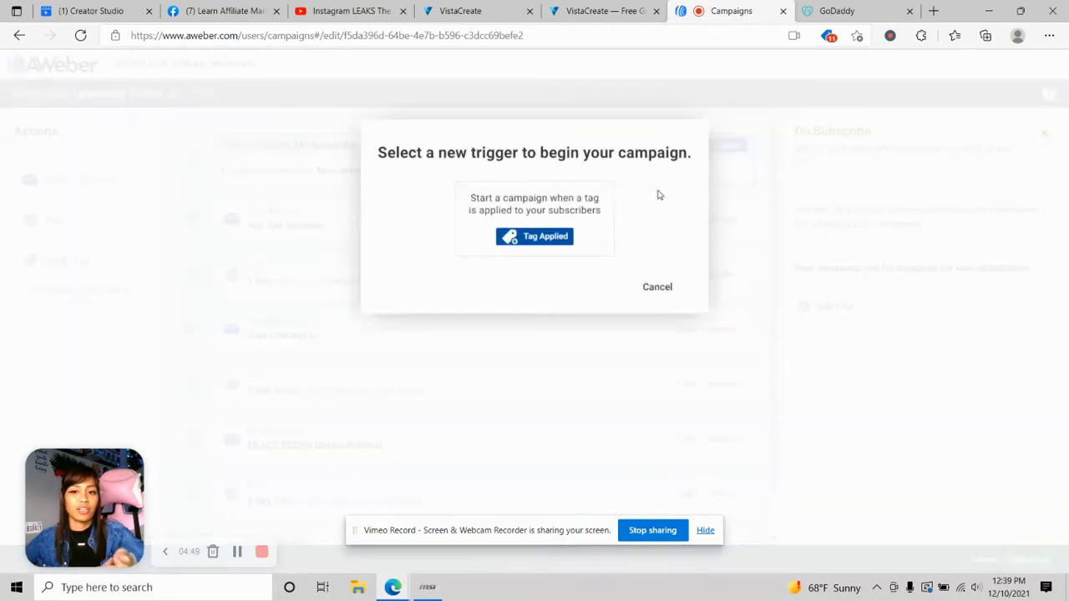
{"action": "left_click", "coordinate": [658, 290]}
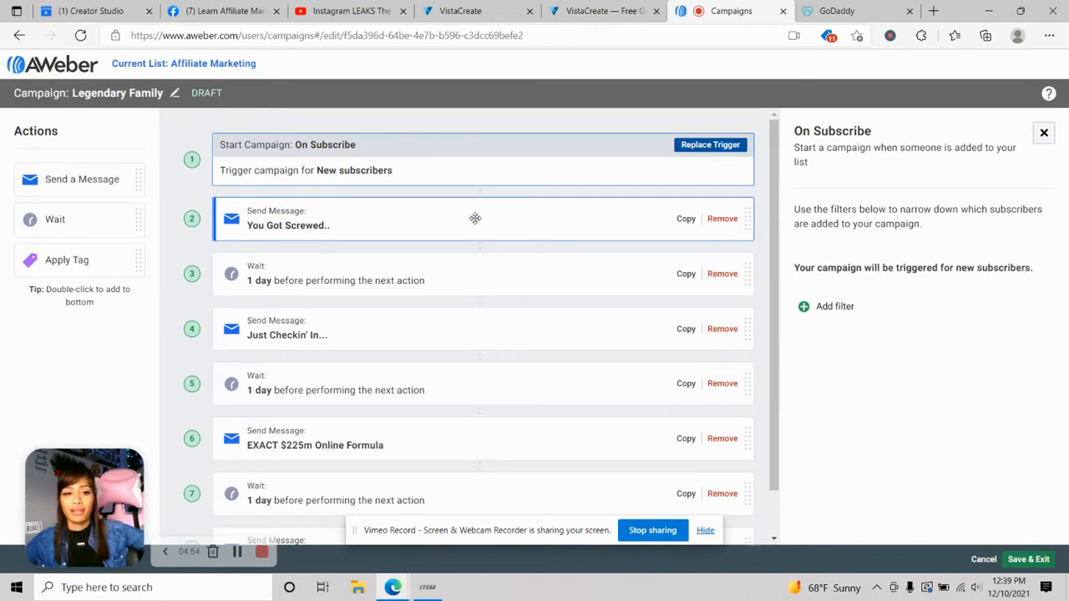
{"action": "scroll", "coordinate": [221, 263], "scroll_direction": "down", "scroll_amount": 1}
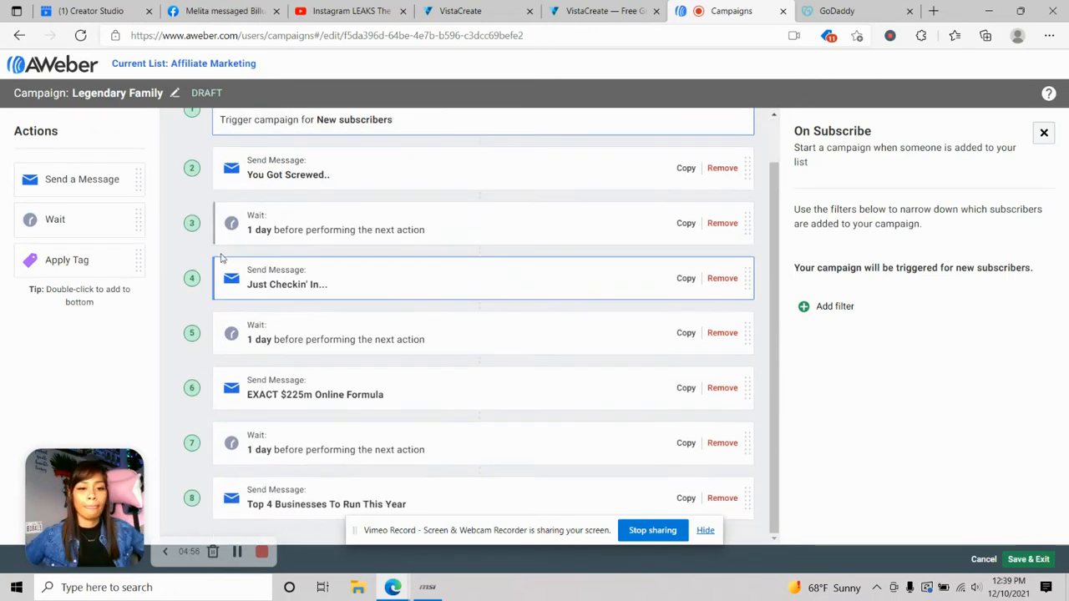
{"action": "scroll", "coordinate": [250, 242], "scroll_direction": "up", "scroll_amount": 1}
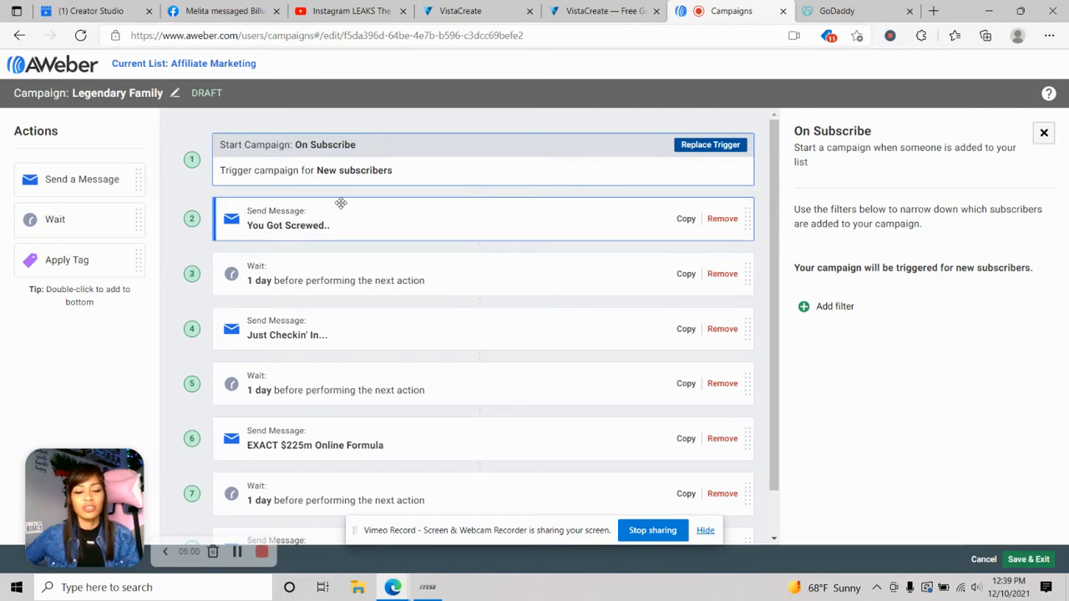
{"action": "scroll", "coordinate": [339, 203], "scroll_direction": "down", "scroll_amount": 1}
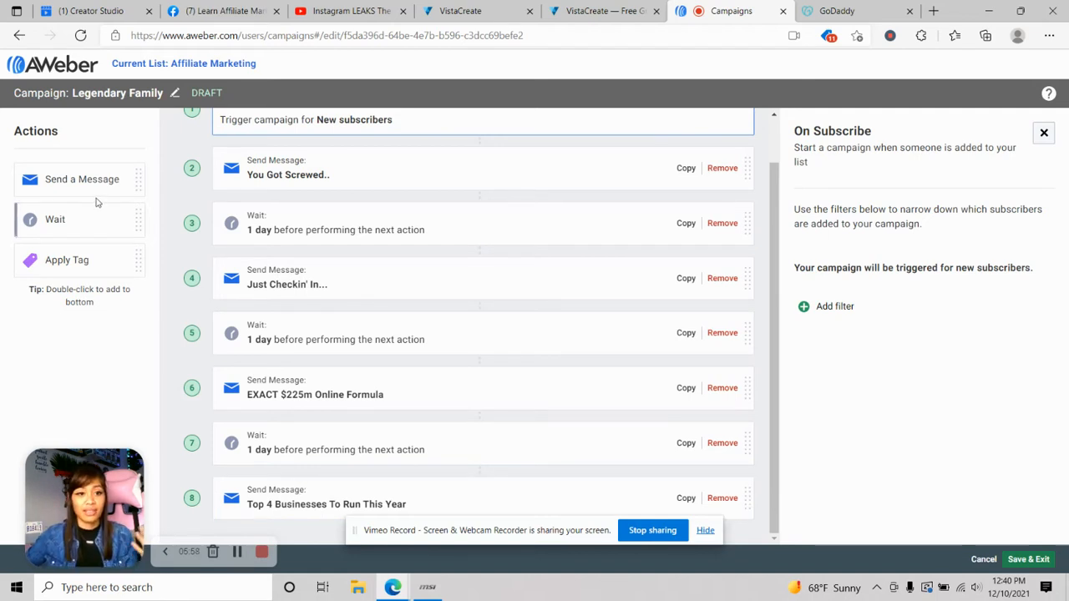
- Add Wait, Send a Message and Wait actions below the last step, then select the new wait
{"action": "left_click_drag", "start_coordinate": [83, 222], "coordinate": [310, 495]}
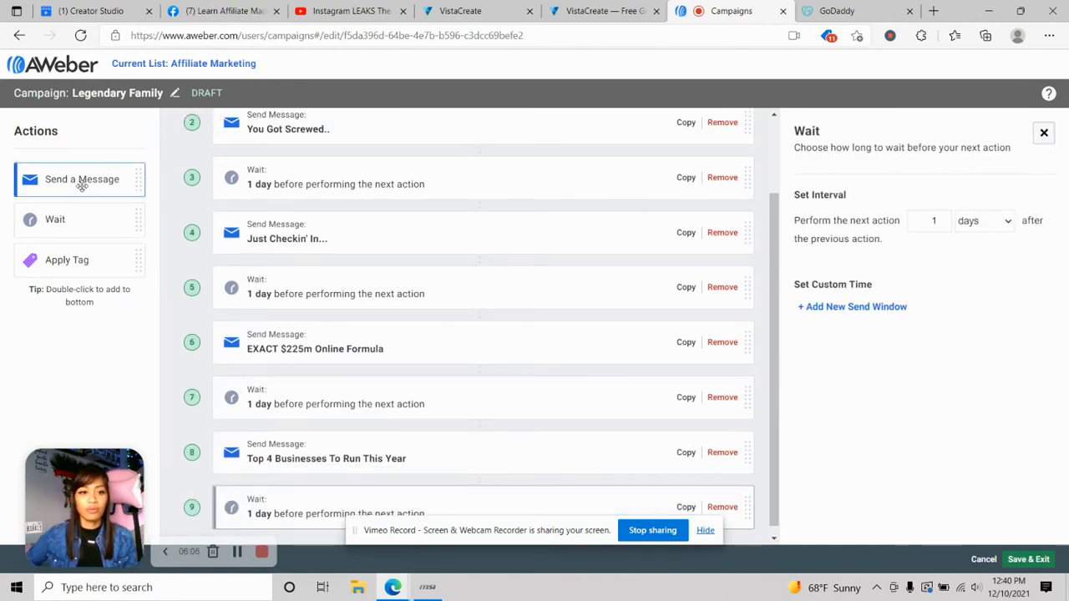
{"action": "left_click_drag", "start_coordinate": [80, 184], "coordinate": [311, 504]}
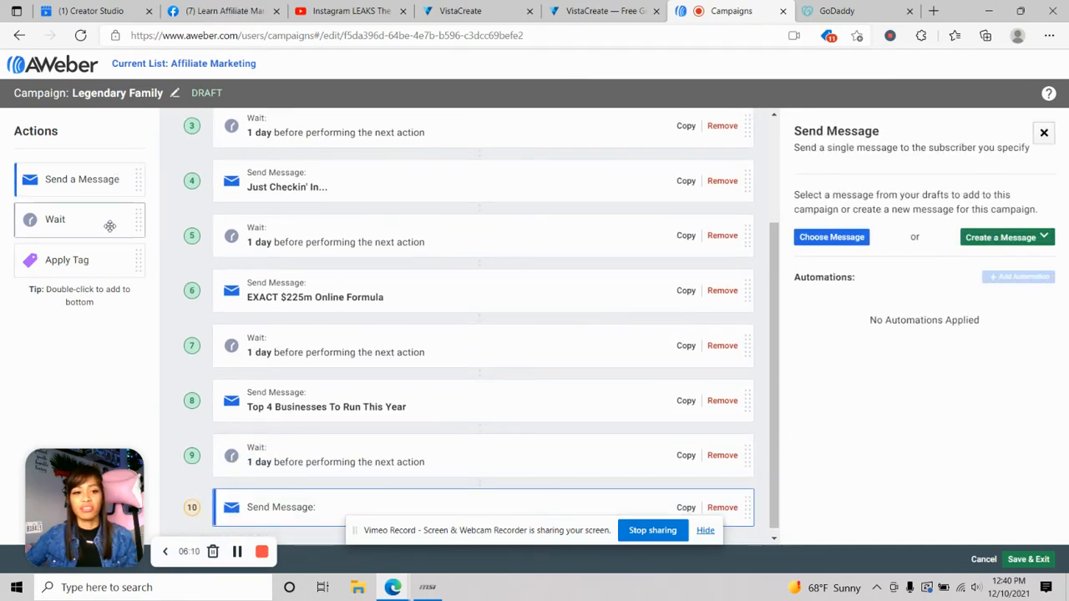
{"action": "left_click_drag", "start_coordinate": [106, 222], "coordinate": [339, 515]}
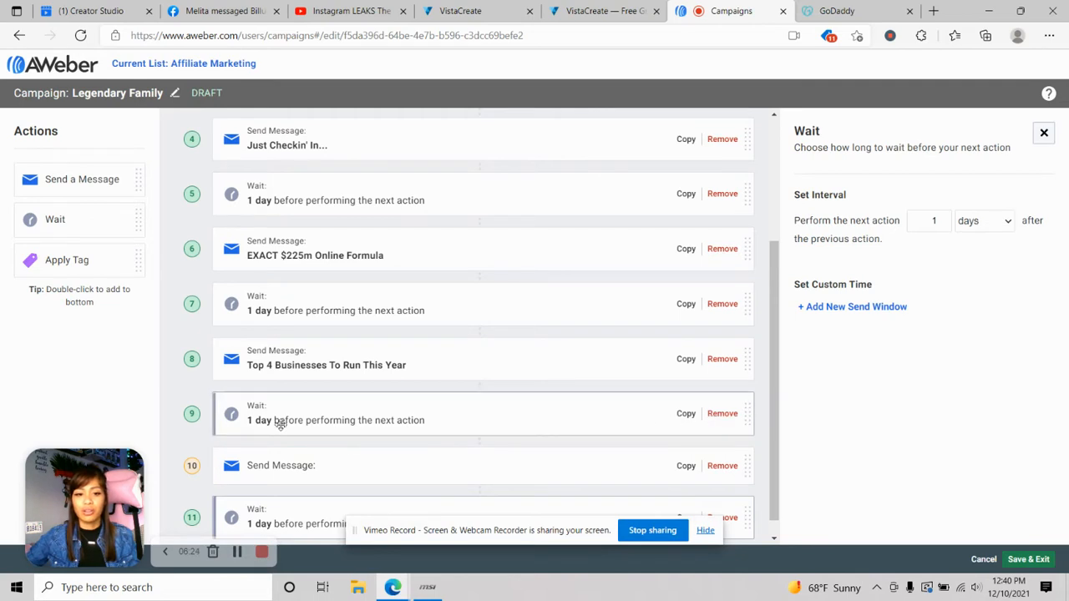
{"action": "left_click_drag", "start_coordinate": [280, 423], "coordinate": [279, 425]}
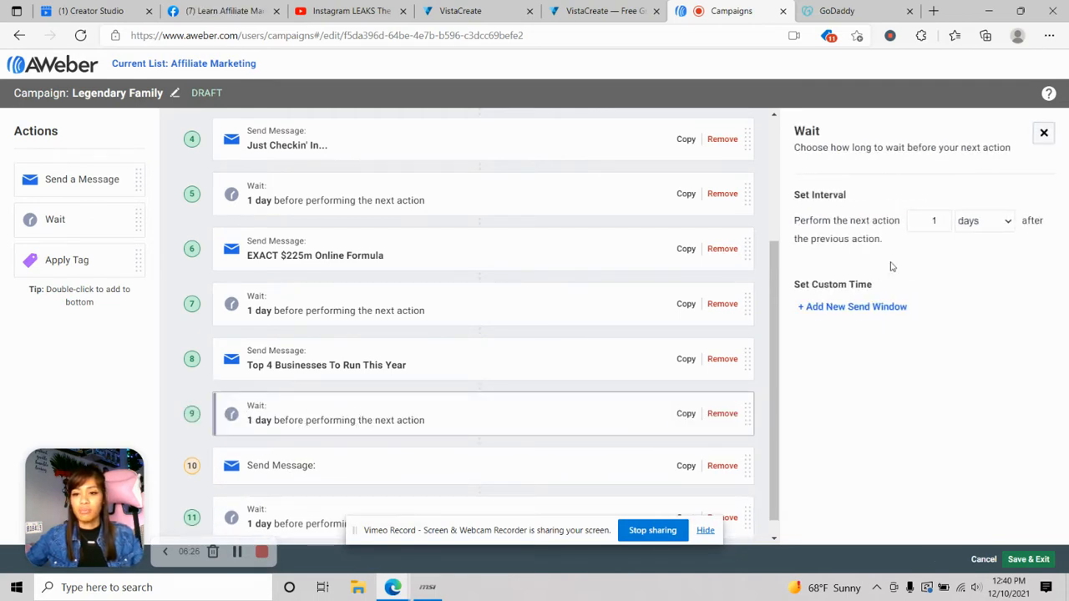
{"action": "left_click", "coordinate": [942, 219]}
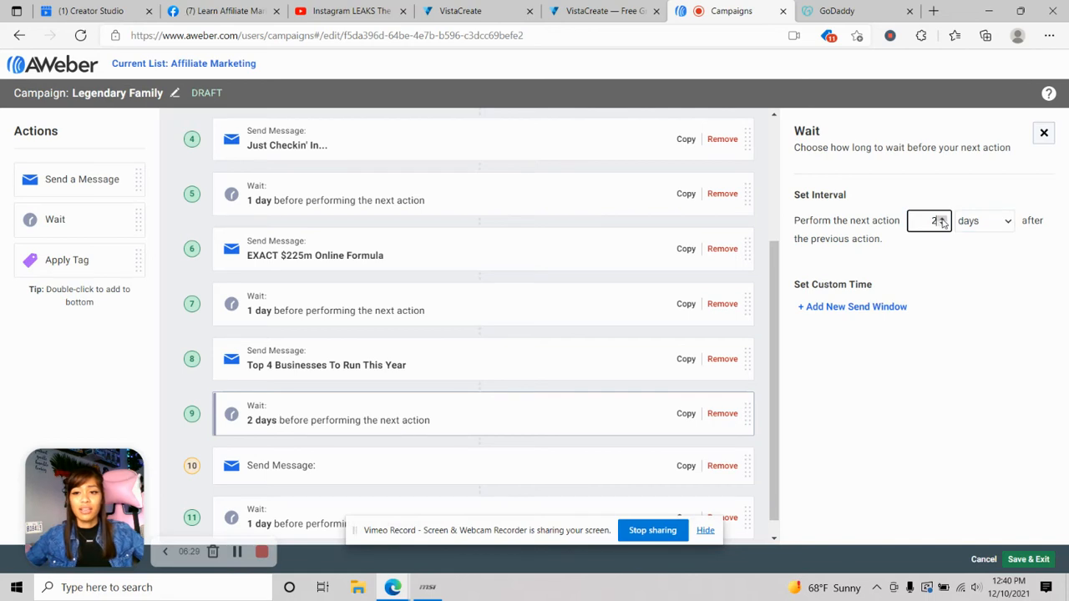
{"action": "left_click", "coordinate": [1011, 222]}
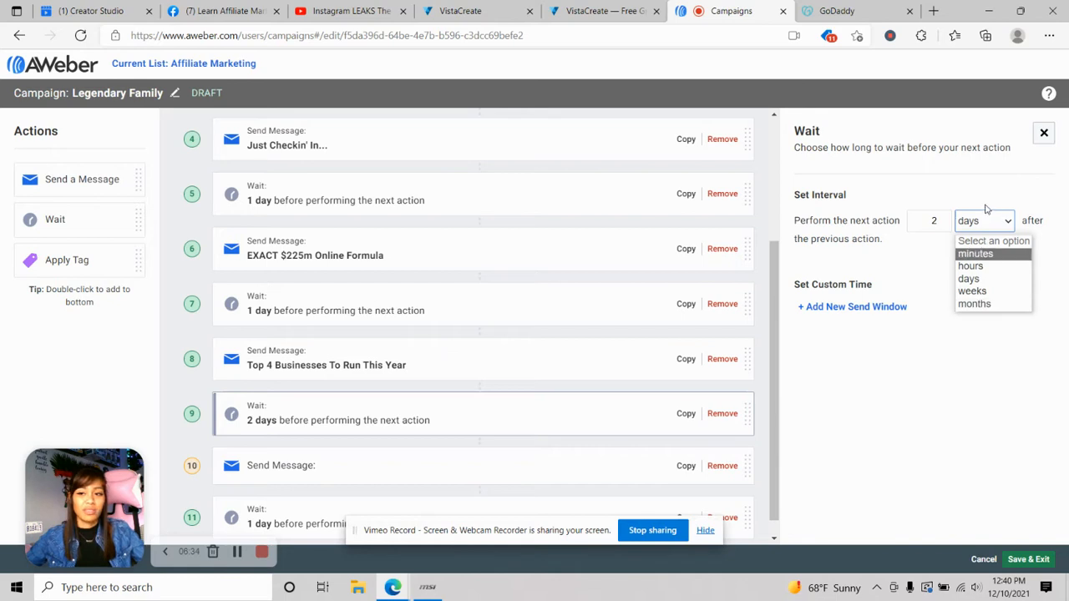
{"action": "left_click", "coordinate": [976, 278]}
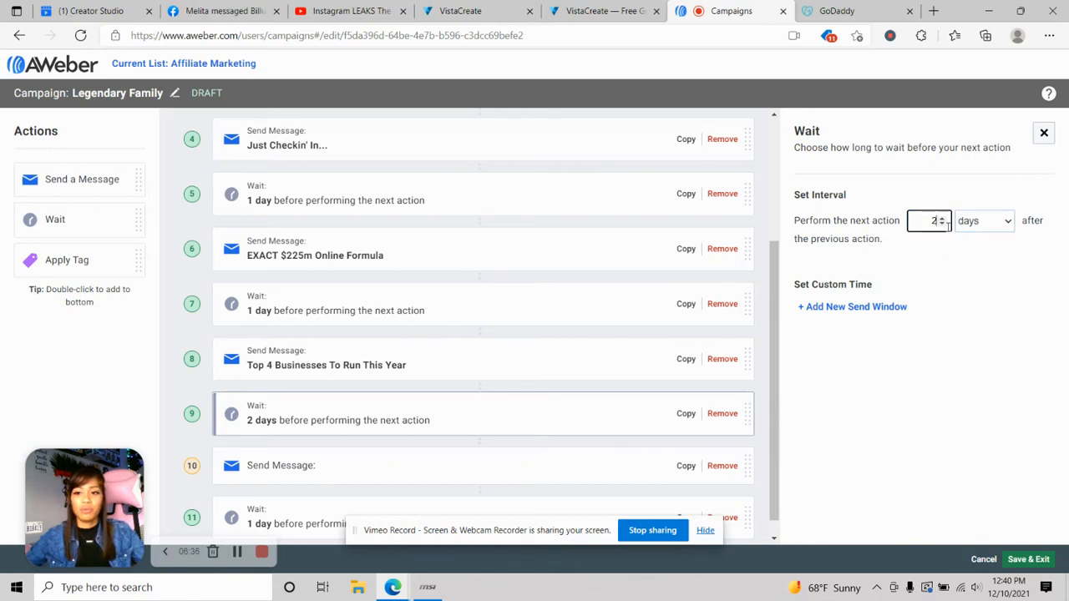
{"action": "left_click", "coordinate": [945, 227]}
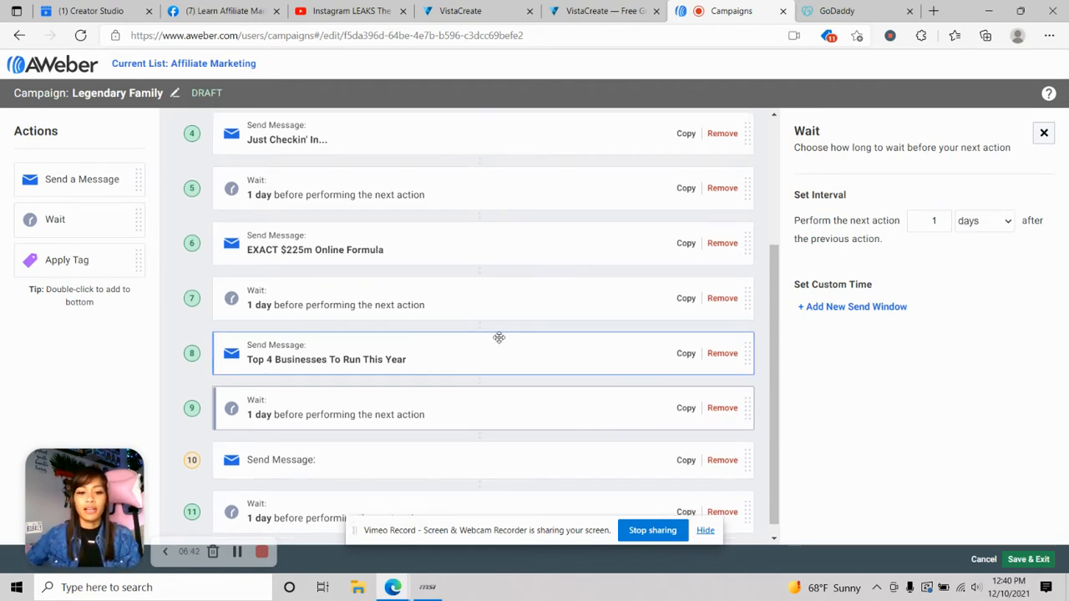
{"action": "scroll", "coordinate": [513, 339], "scroll_direction": "down", "scroll_amount": 1}
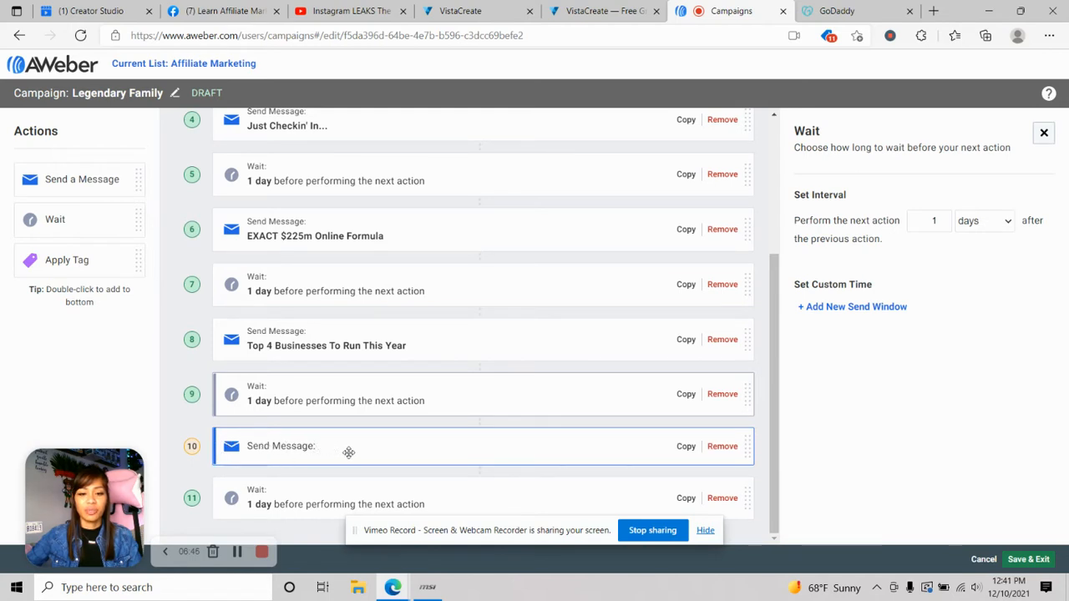
- Start a Drag & Drop Email for step 10, then switch to the Learn Affiliate Marketing group
{"action": "left_click", "coordinate": [471, 455]}
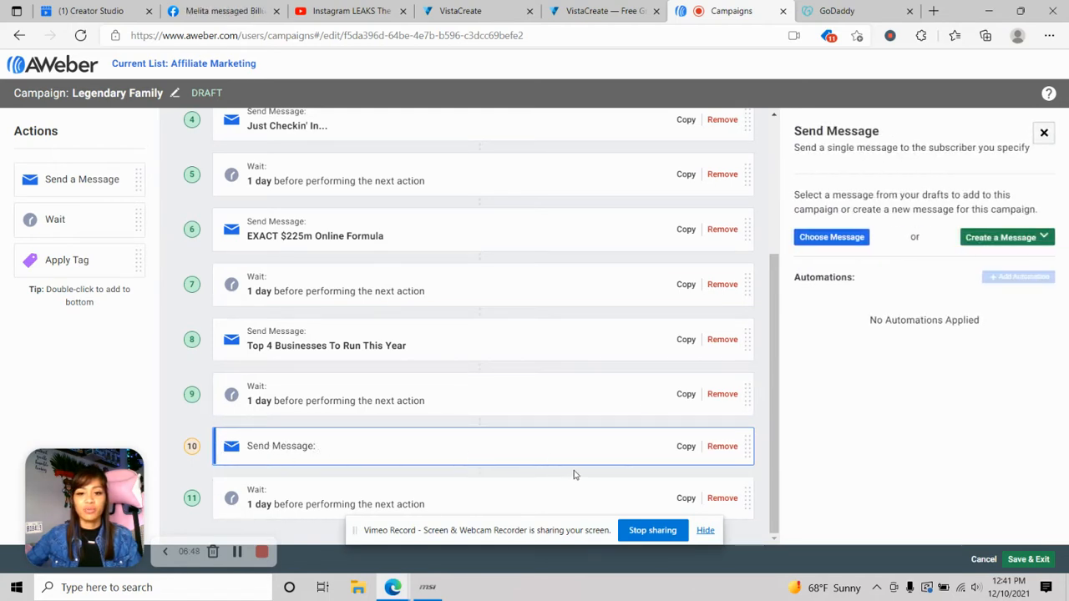
{"action": "left_click", "coordinate": [1014, 243]}
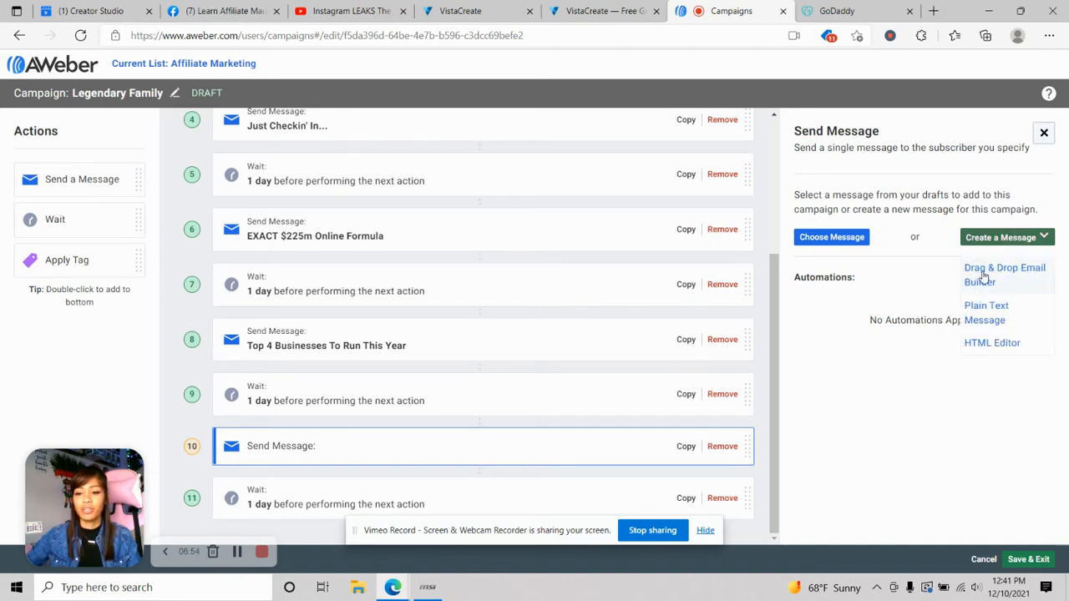
{"action": "left_click", "coordinate": [1014, 273]}
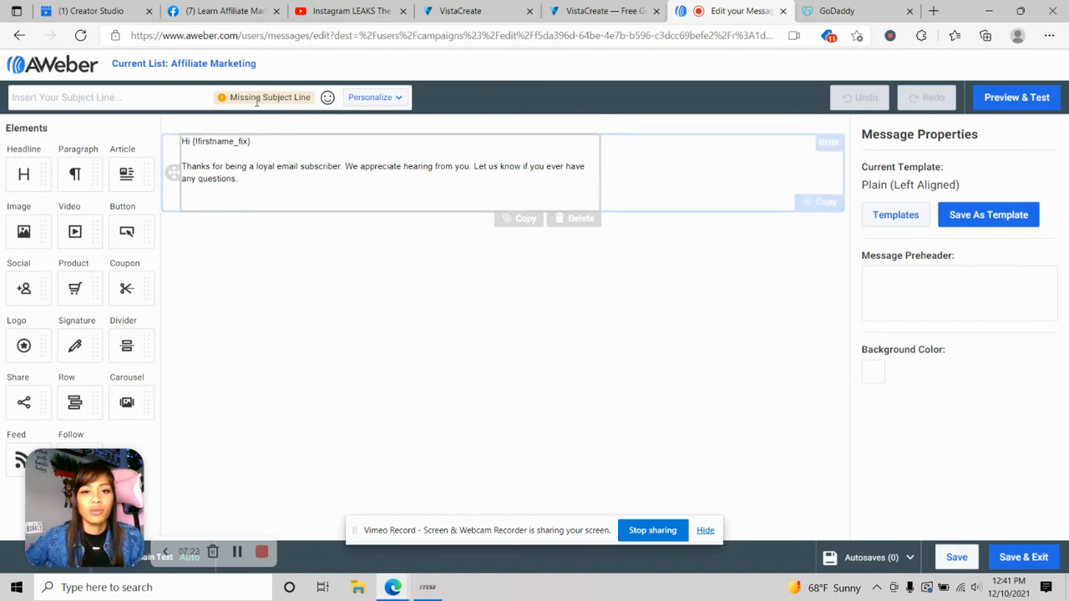
{"action": "left_click", "coordinate": [219, 13]}
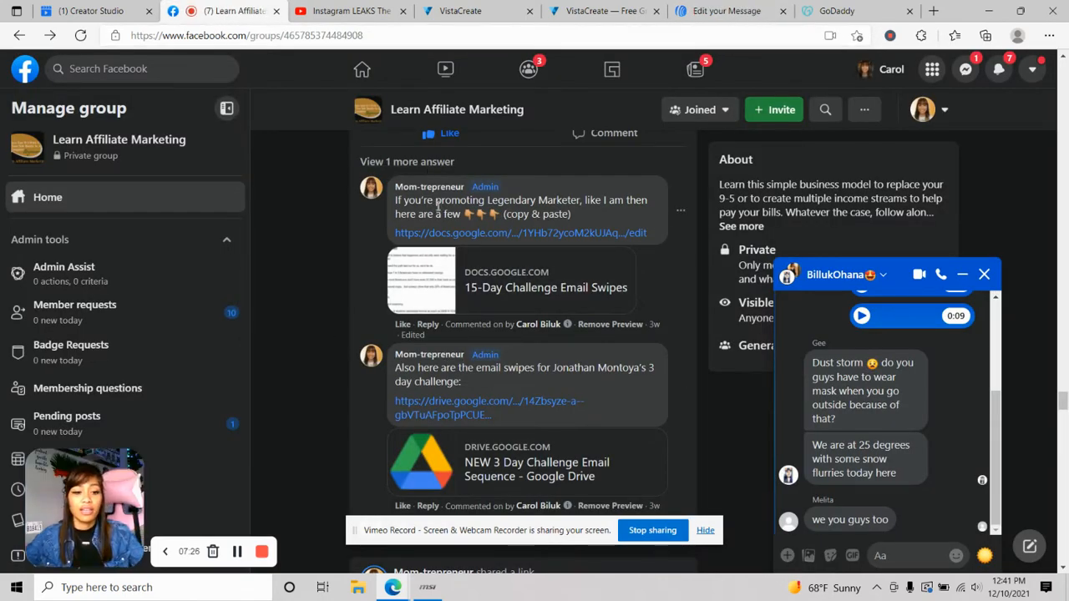
- Open the 15-Day Challenge Email Swipes Google Doc from the group post's preview card
{"action": "left_click", "coordinate": [524, 292]}
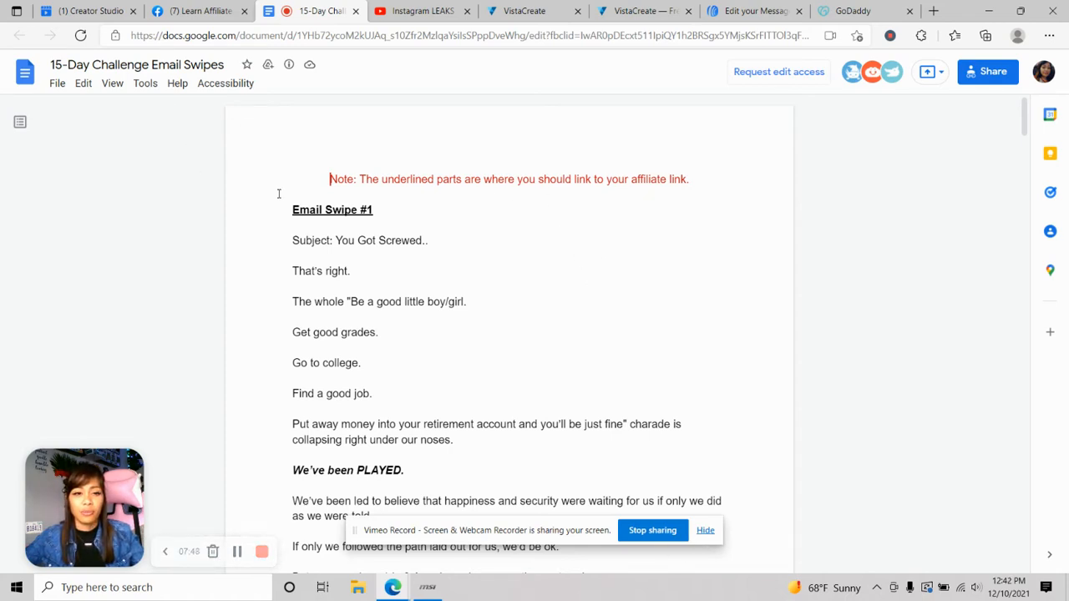
- Select Email Swipe #1's subject 'You Got Screwed..' in the swipes doc
{"action": "scroll", "coordinate": [517, 219], "scroll_direction": "down", "scroll_amount": 1}
{"action": "scroll", "coordinate": [408, 199], "scroll_direction": "up", "scroll_amount": 1}
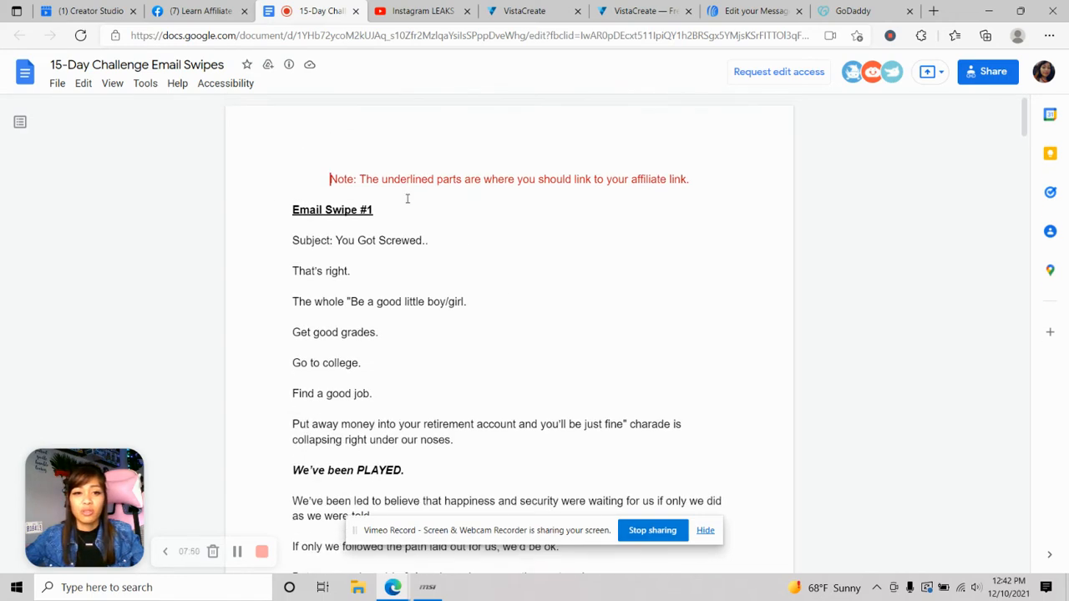
{"action": "left_click", "coordinate": [341, 240]}
{"action": "left_click_drag", "start_coordinate": [335, 241], "coordinate": [431, 242]}
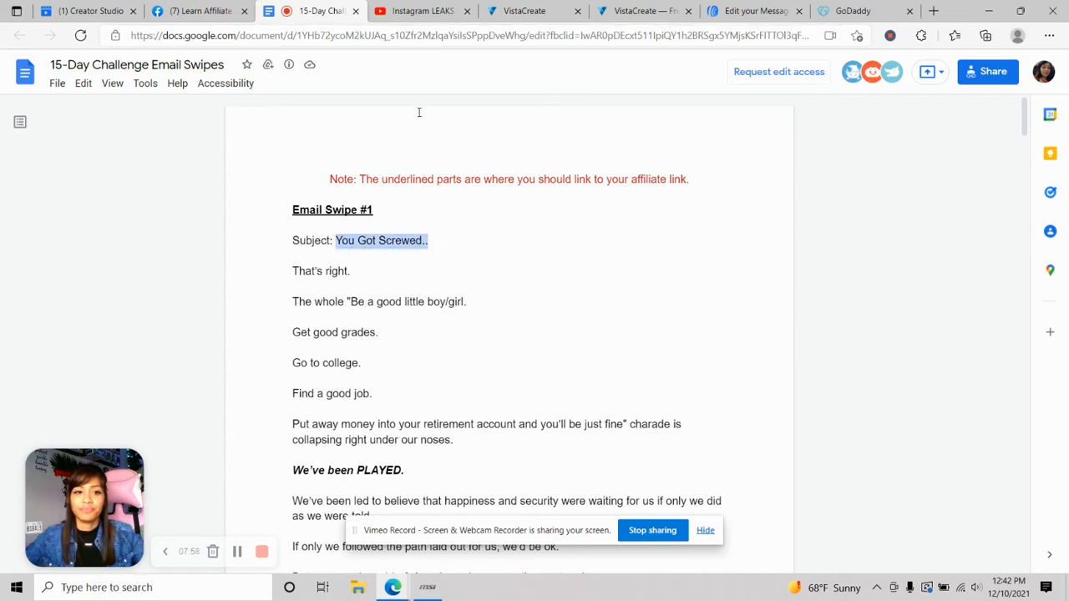
{"action": "left_click_drag", "start_coordinate": [799, 21], "coordinate": [426, 46]}
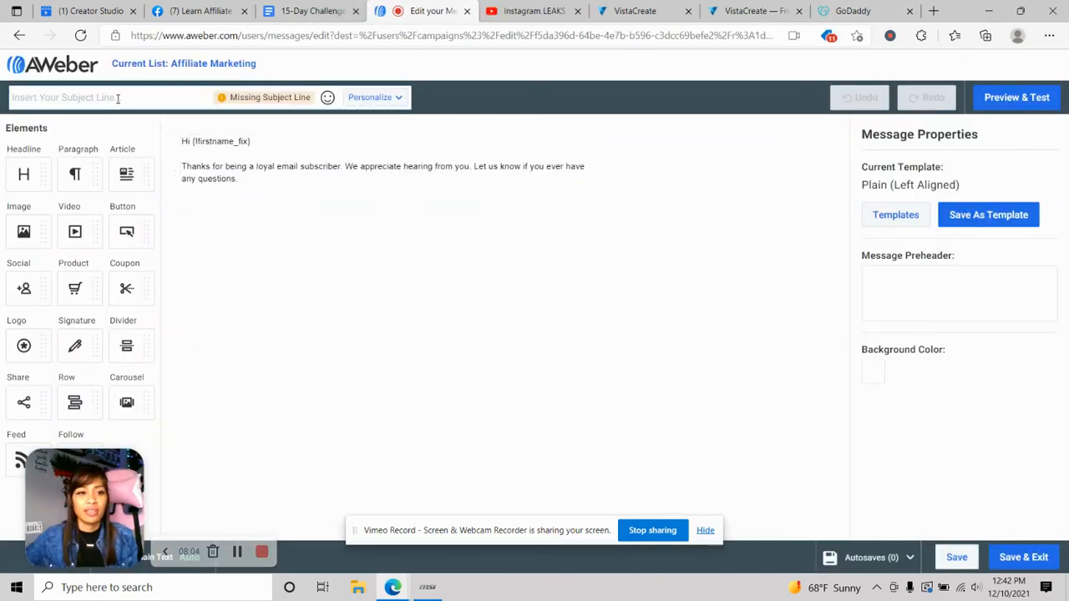
{"action": "left_click", "coordinate": [309, 11]}
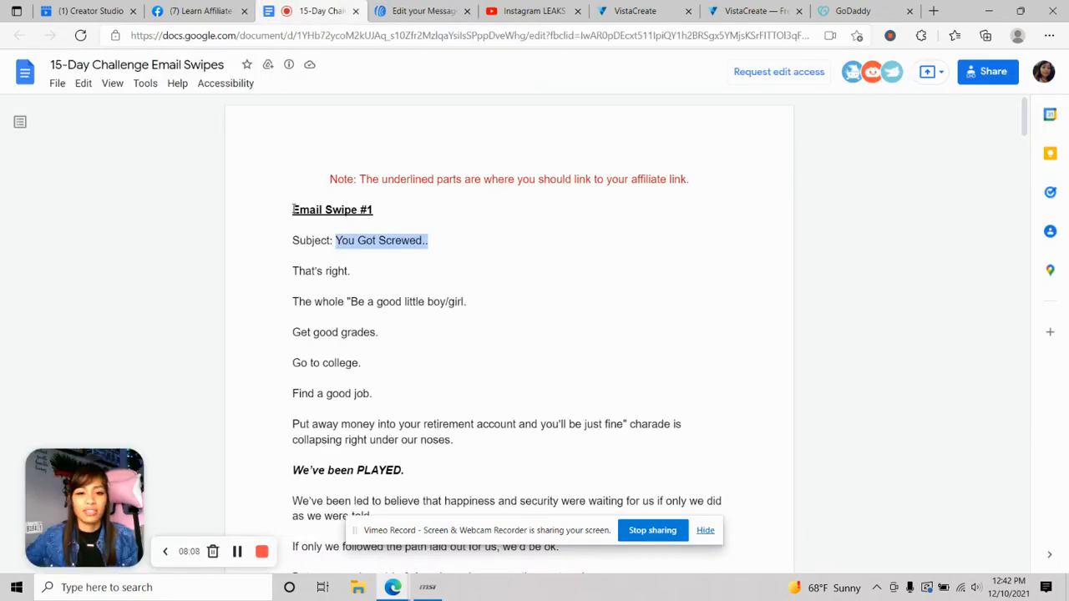
- Scroll further through the swipes doc, then return to the AWeber message editor
{"action": "scroll", "coordinate": [393, 209], "scroll_direction": "down", "scroll_amount": 15}
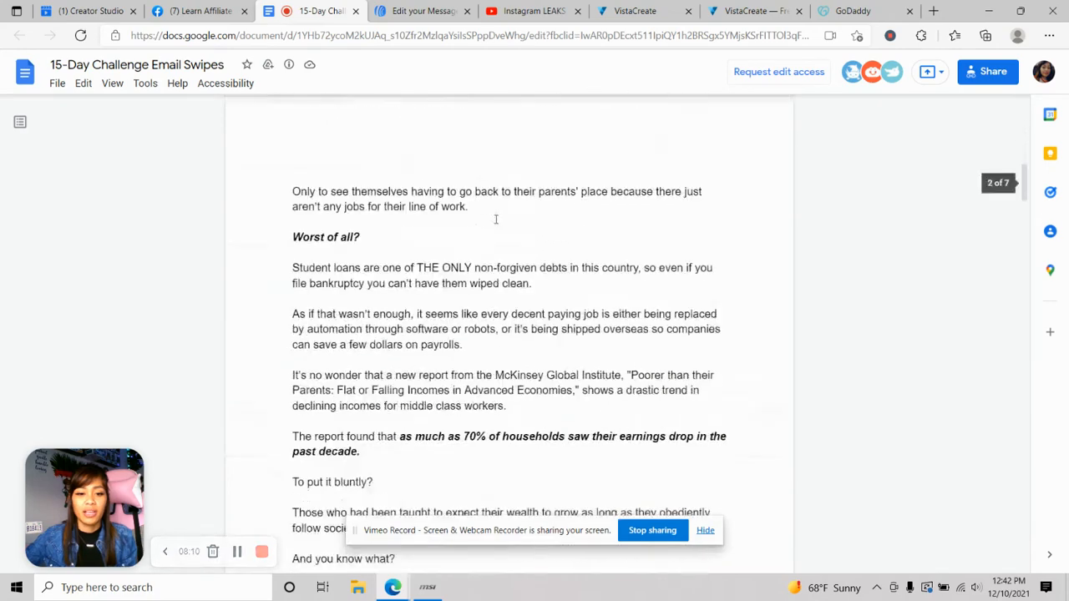
{"action": "scroll", "coordinate": [410, 259], "scroll_direction": "down", "scroll_amount": 5}
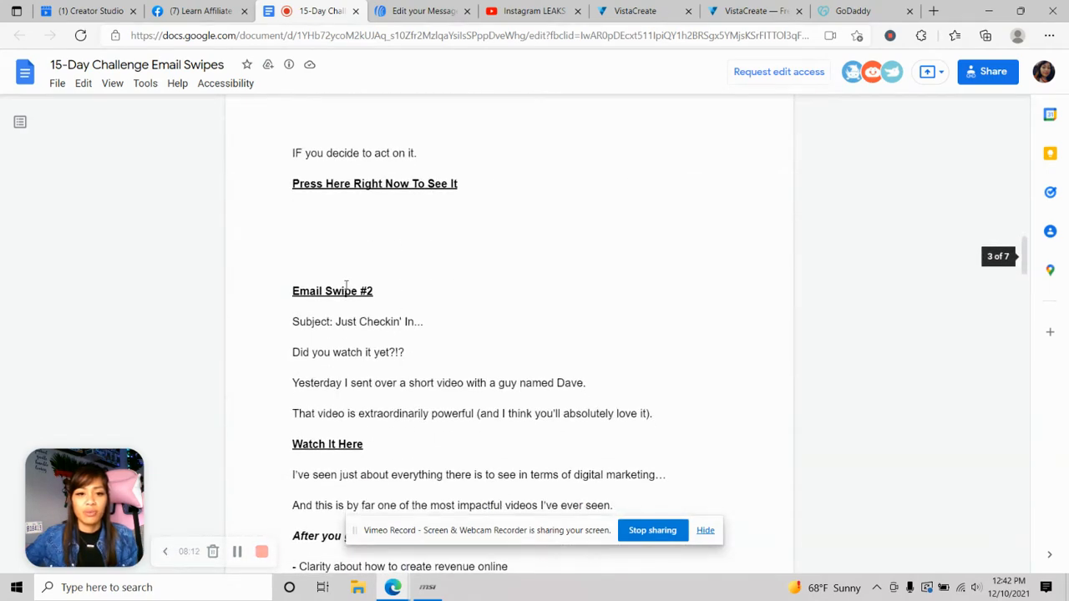
{"action": "scroll", "coordinate": [493, 268], "scroll_direction": "down", "scroll_amount": 3}
{"action": "left_click", "coordinate": [422, 11]}
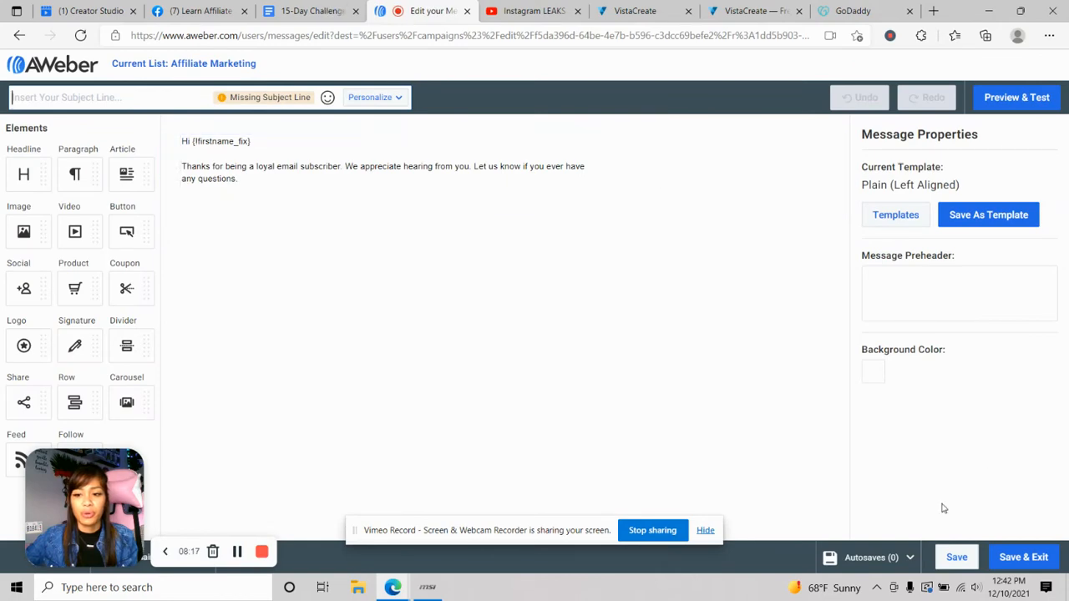
- Save & Exit the message, then open step 10's 'Insert Your Subject Here' message for editing
{"action": "left_click", "coordinate": [1034, 561]}
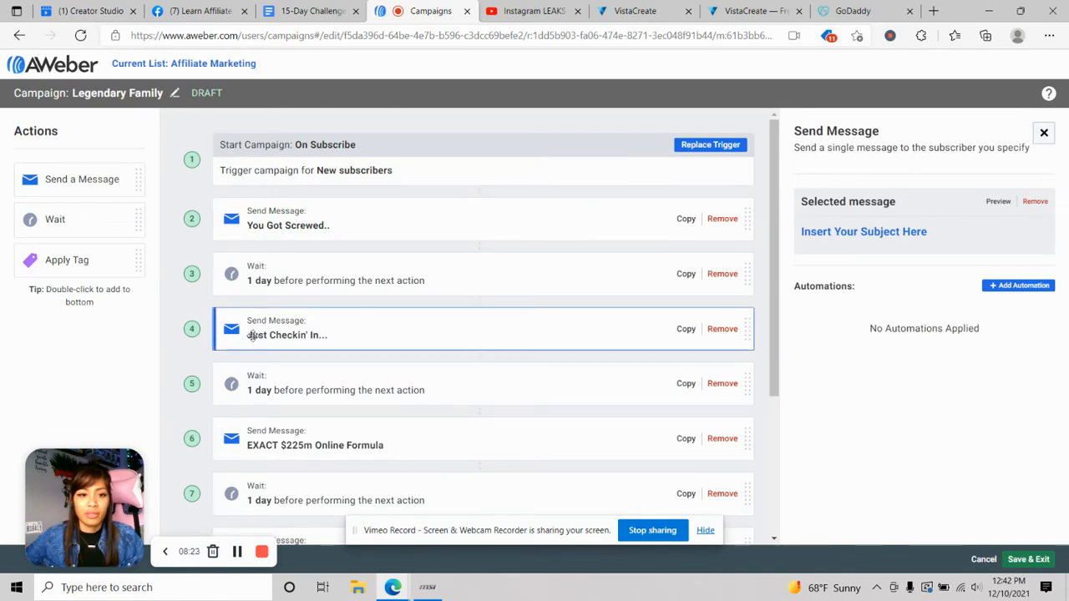
{"action": "scroll", "coordinate": [213, 393], "scroll_direction": "down", "scroll_amount": 3}
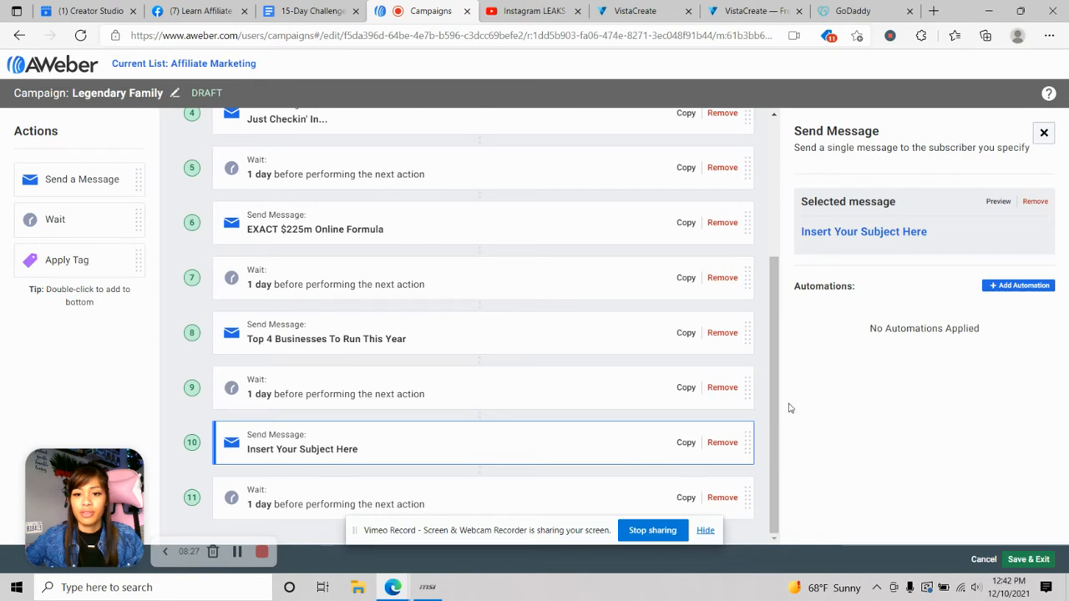
{"action": "left_click", "coordinate": [868, 239]}
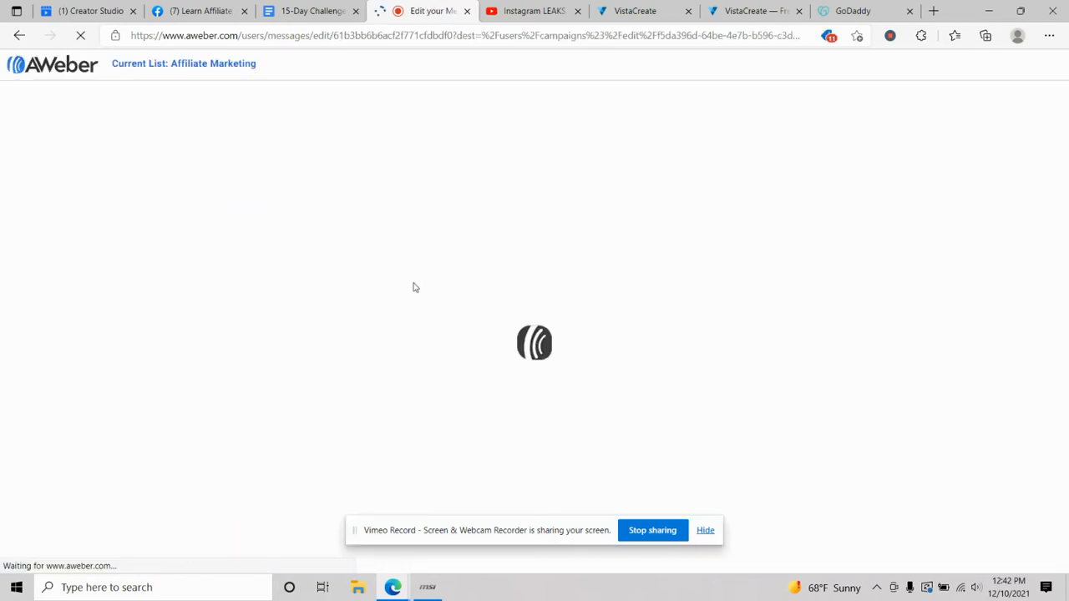
- Scroll the swipes doc to Email Swipe #5 and select its subject 'The KEY to freedom right NOW'
{"action": "left_click", "coordinate": [316, 11]}
{"action": "scroll", "coordinate": [394, 207], "scroll_direction": "down", "scroll_amount": 10}
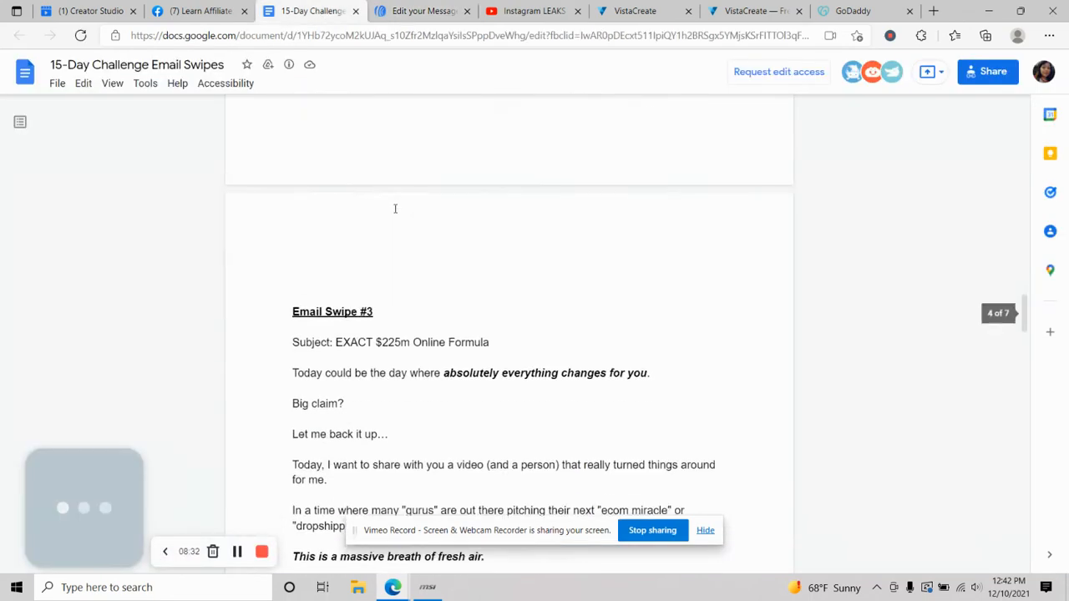
{"action": "scroll", "coordinate": [507, 194], "scroll_direction": "down", "scroll_amount": 8}
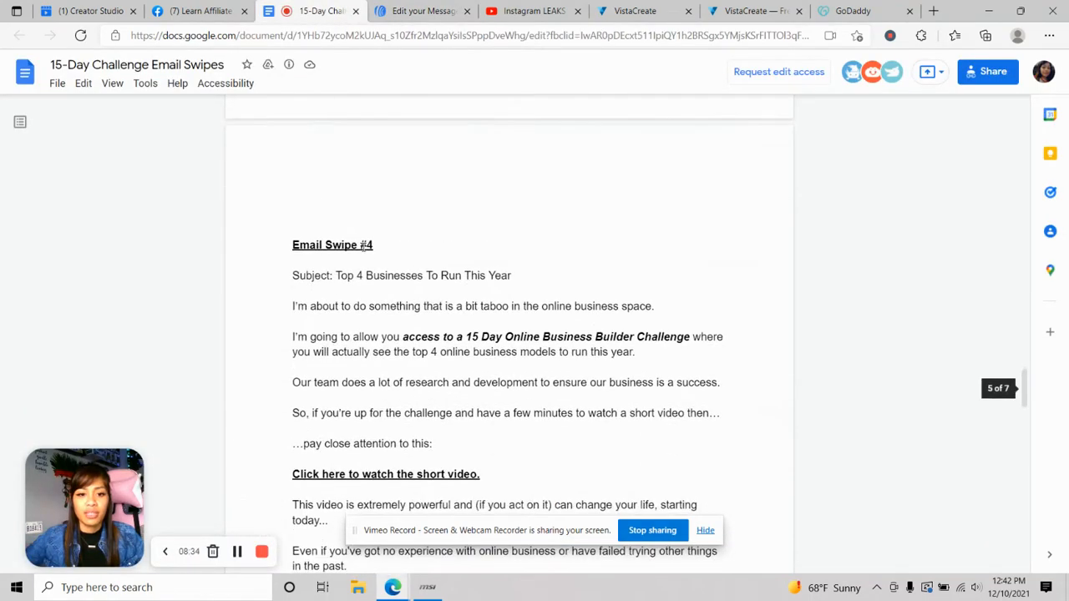
{"action": "scroll", "coordinate": [463, 238], "scroll_direction": "down", "scroll_amount": 10}
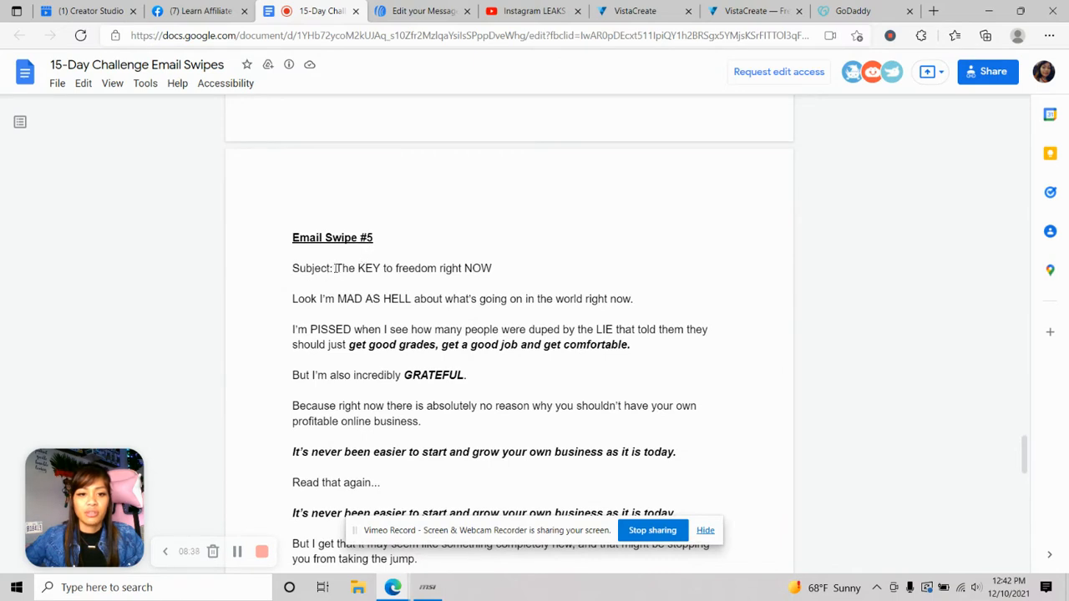
{"action": "left_click_drag", "start_coordinate": [335, 268], "coordinate": [491, 268]}
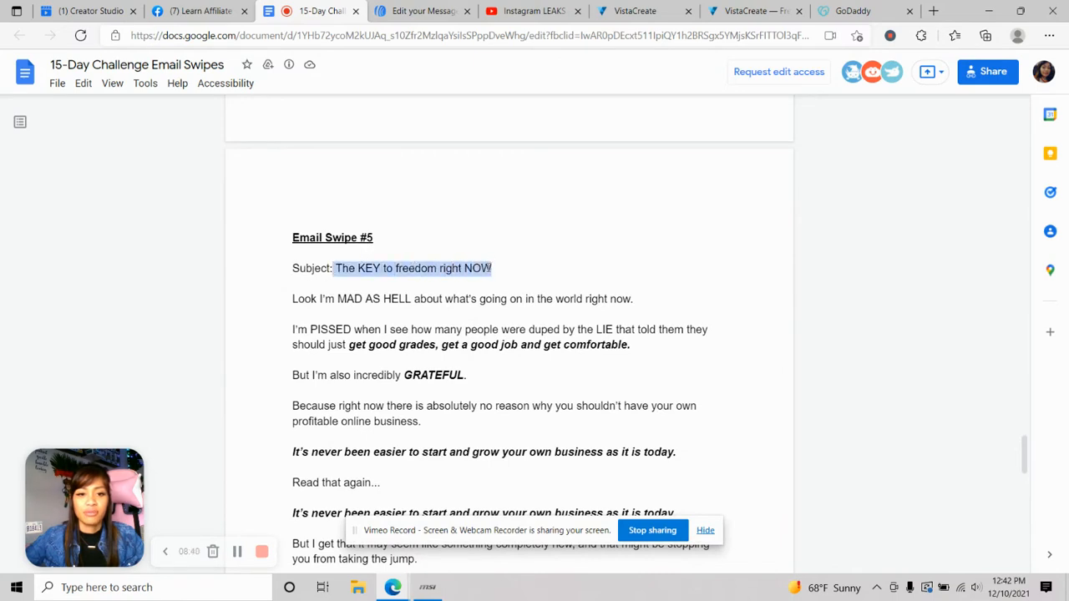
- Copy the Swipe #5 subject into AWeber's Subject Line and append '!' to it
{"action": "right_click", "coordinate": [491, 268]}
{"action": "left_click", "coordinate": [524, 286]}
{"action": "left_click", "coordinate": [412, 17]}
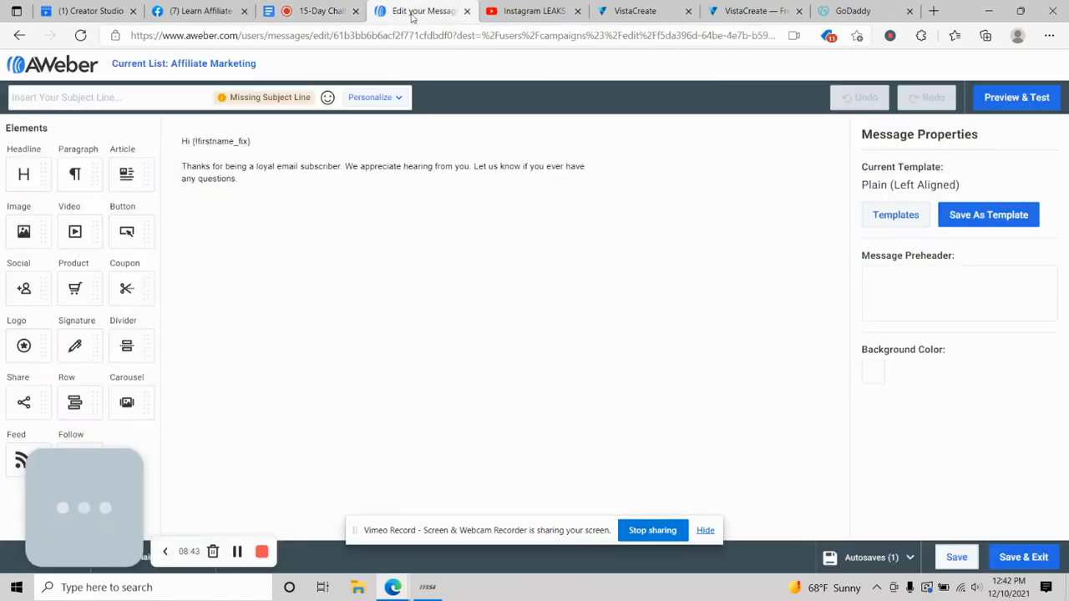
{"action": "right_click", "coordinate": [147, 98]}
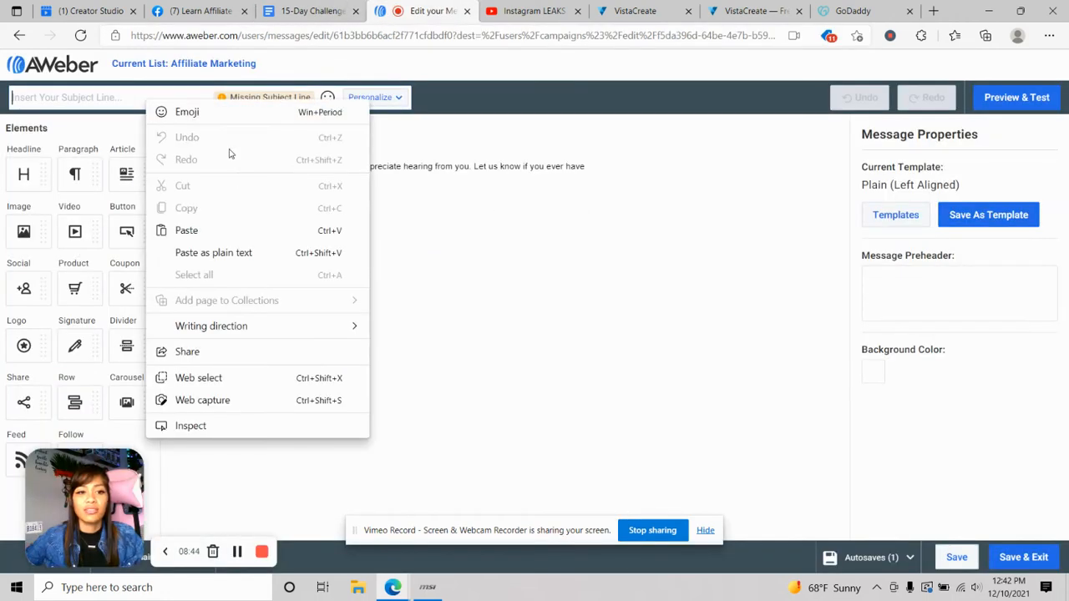
{"action": "left_click", "coordinate": [229, 239]}
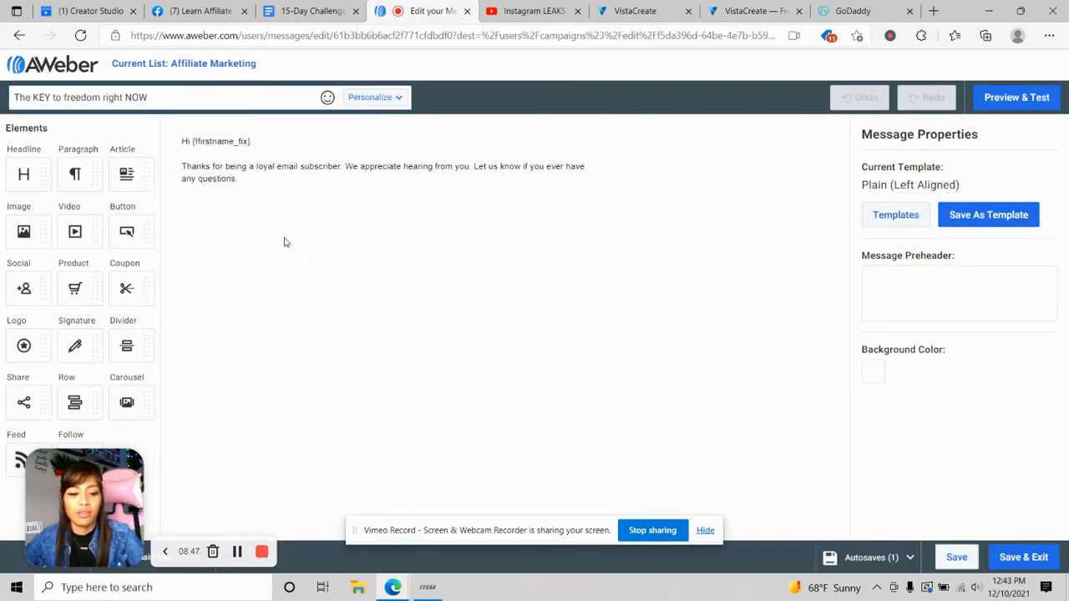
{"action": "type", "text": "!"}
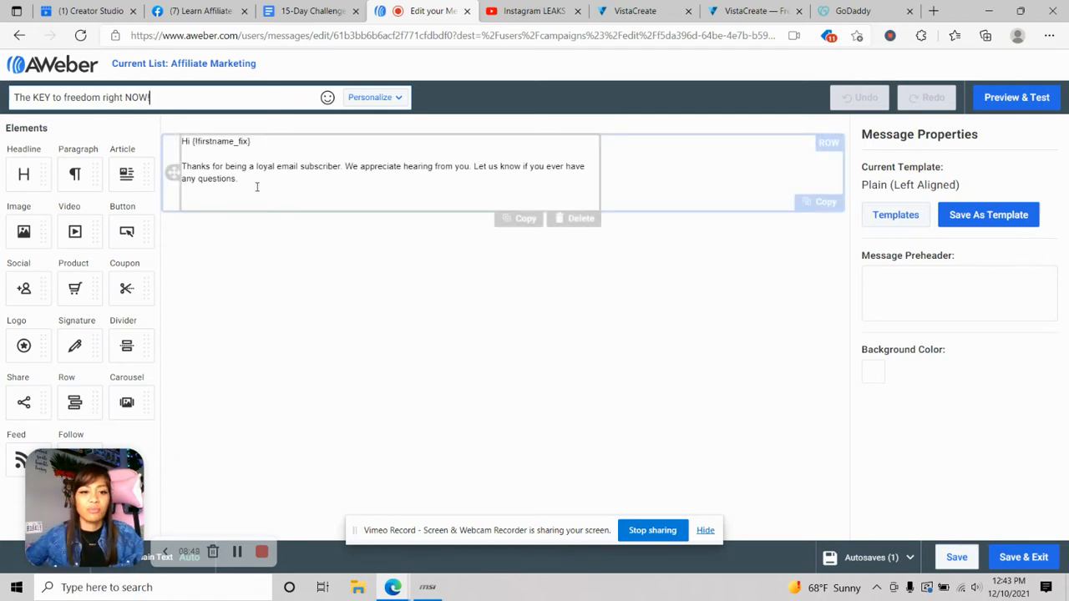
{"action": "left_click", "coordinate": [258, 187]}
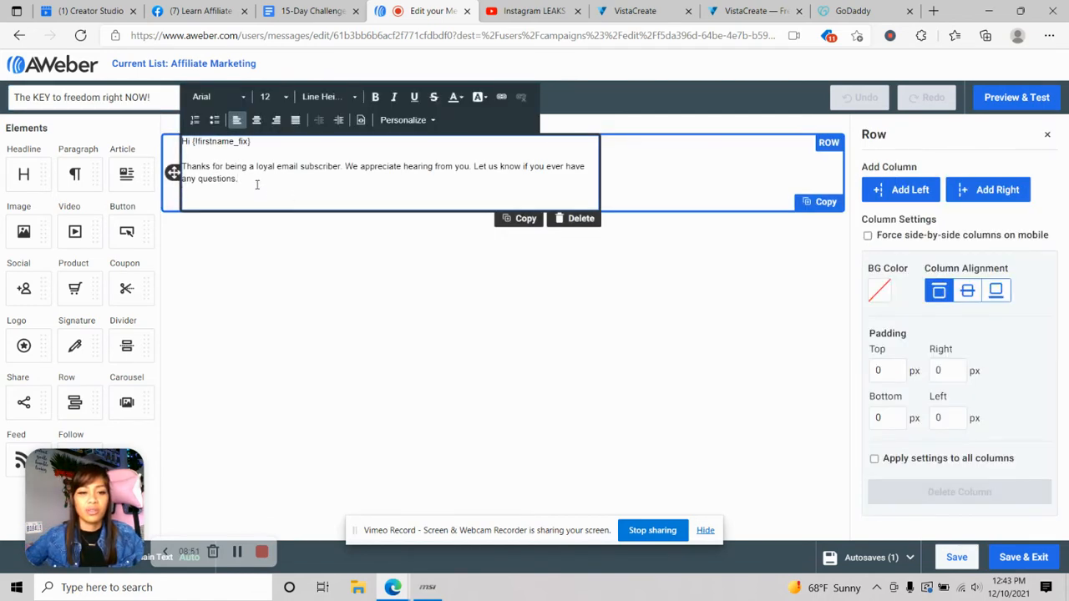
- Delete the 'Thanks for being a loyal email subscriber…' paragraph, leaving the greeting
{"action": "left_click_drag", "start_coordinate": [257, 185], "coordinate": [182, 167]}
{"action": "key", "text": "BackSpace"}
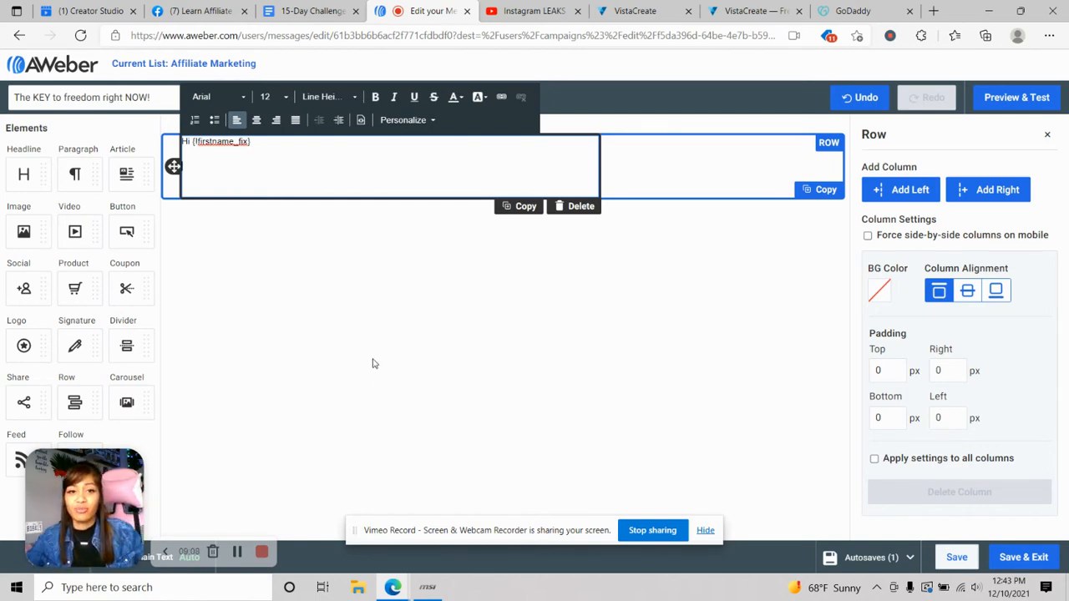
- In the swipe doc, select Email Swipe #5's body from 'Look I'm MAD AS HELL' to 'Watch The Video Here'
{"action": "left_click", "coordinate": [298, 15]}
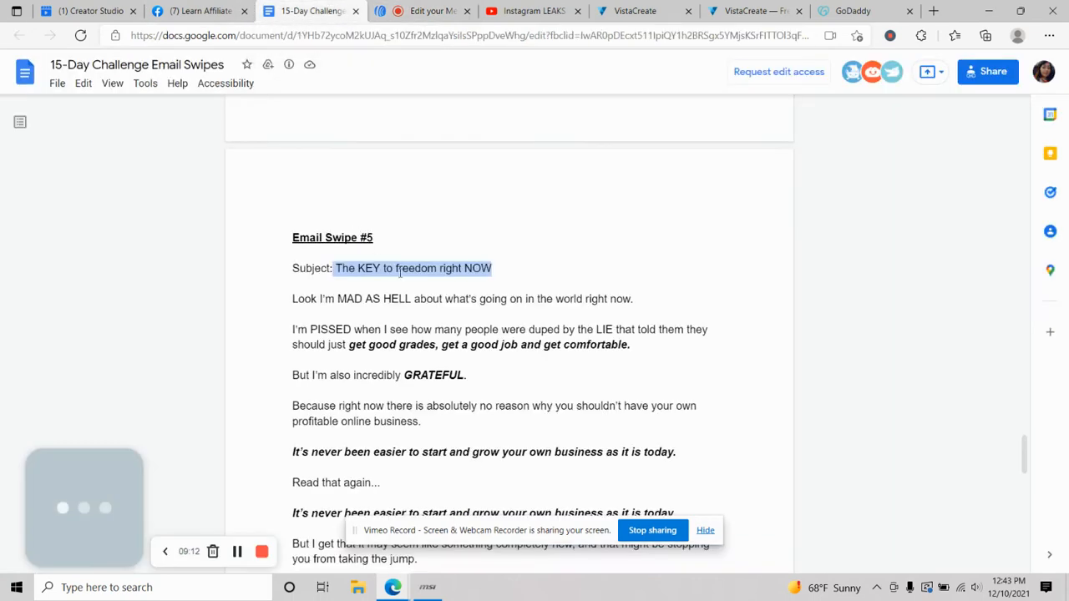
{"action": "left_click", "coordinate": [383, 302]}
{"action": "left_click_drag", "start_coordinate": [292, 299], "coordinate": [431, 381]}
{"action": "scroll", "coordinate": [594, 397], "scroll_direction": "down", "scroll_amount": 5}
{"action": "scroll", "coordinate": [599, 394], "scroll_direction": "down", "scroll_amount": 2}
{"action": "scroll", "coordinate": [598, 393], "scroll_direction": "up", "scroll_amount": 2}
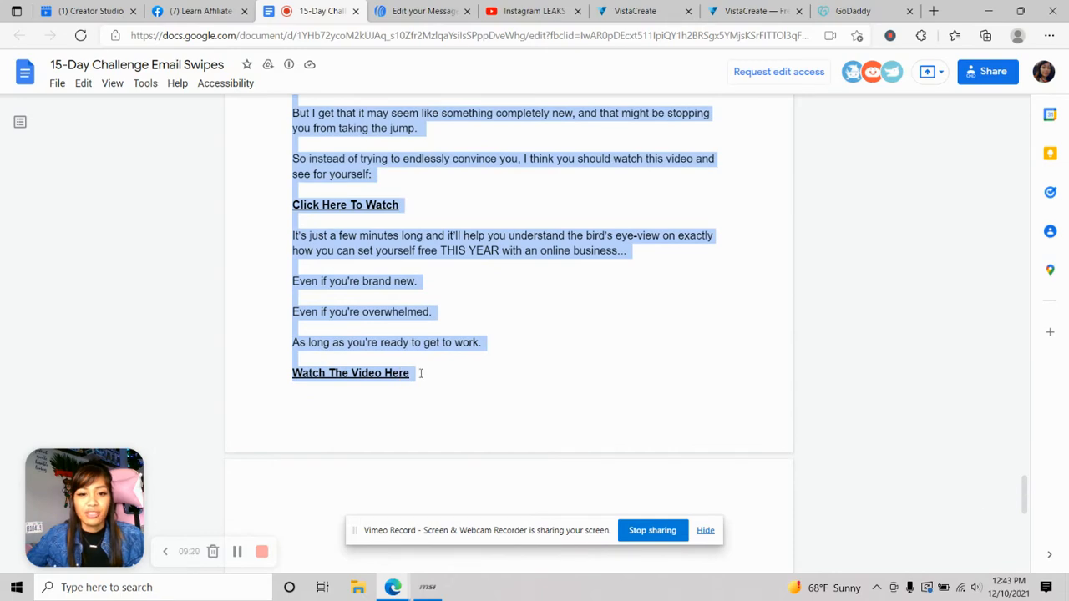
- Copy the selected Swipe #5 text and go back to the AWeber editor
{"action": "right_click", "coordinate": [402, 244]}
{"action": "left_click", "coordinate": [472, 265]}
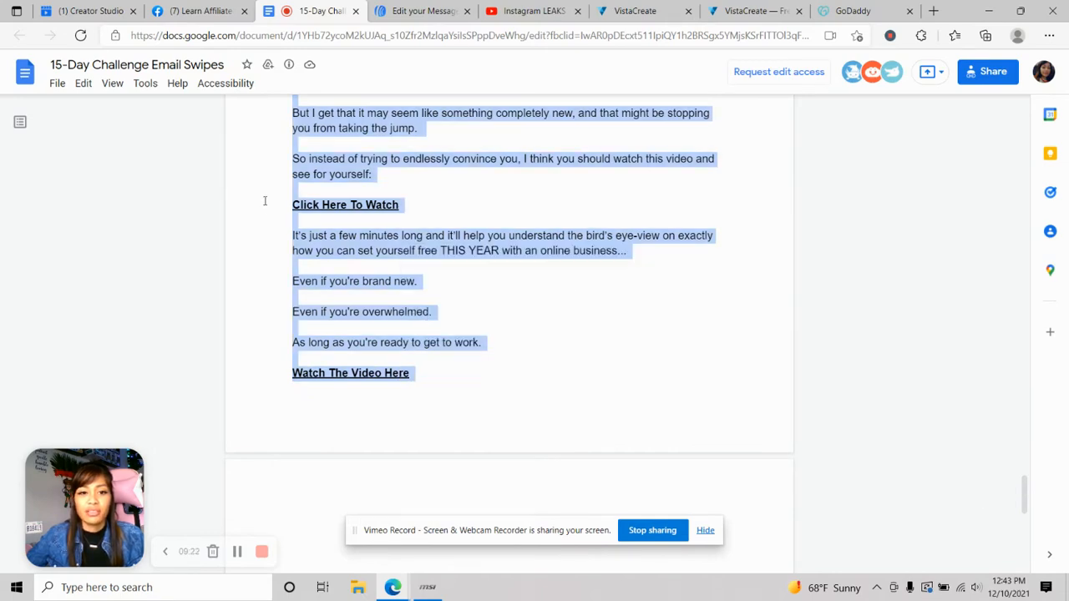
{"action": "scroll", "coordinate": [493, 251], "scroll_direction": "up", "scroll_amount": 5}
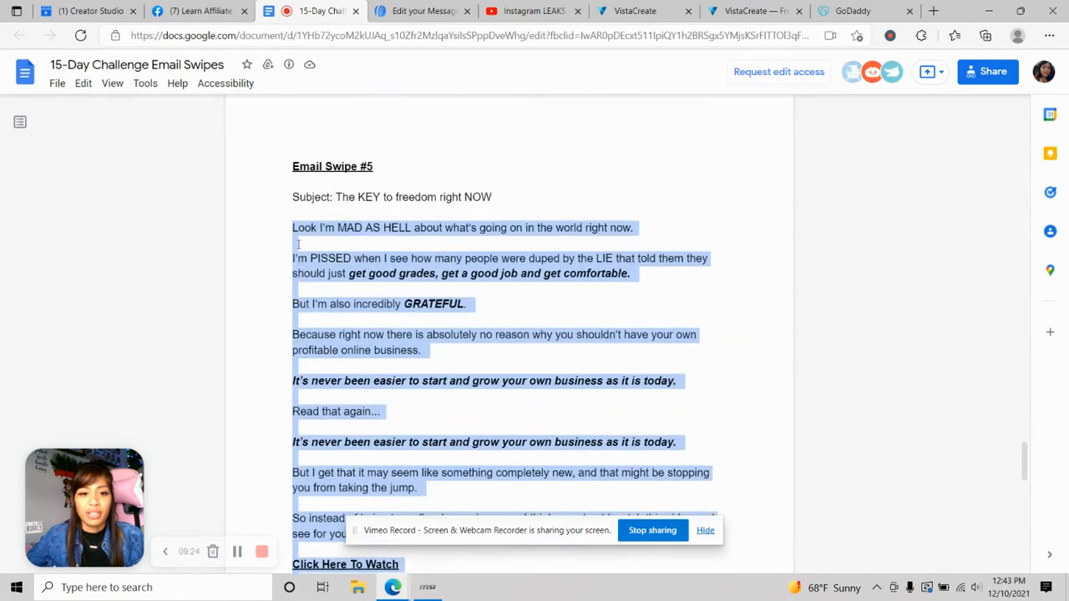
{"action": "scroll", "coordinate": [456, 258], "scroll_direction": "down", "scroll_amount": 4}
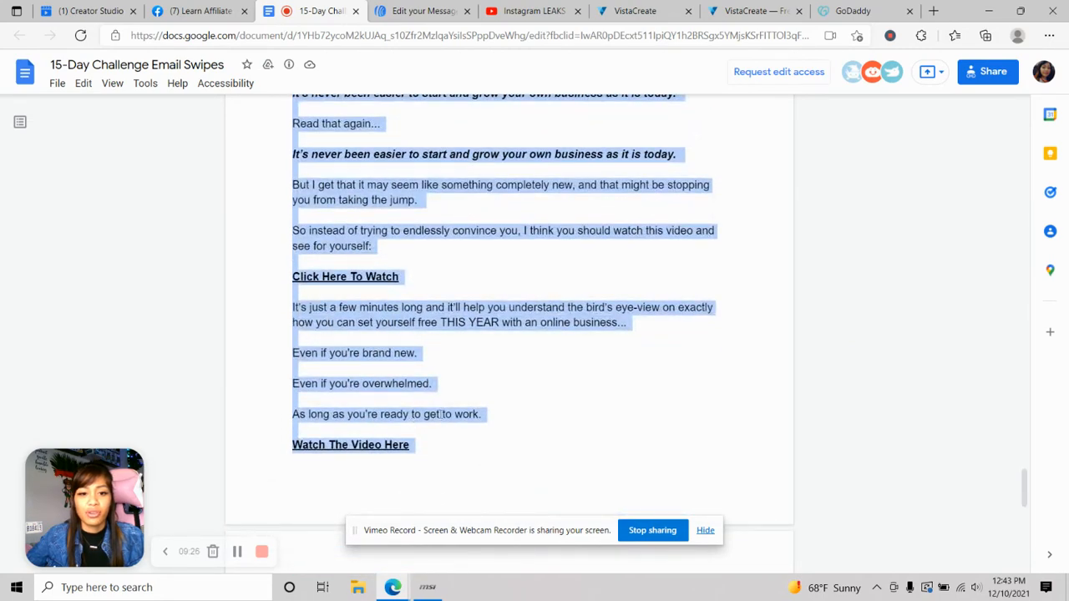
{"action": "scroll", "coordinate": [442, 414], "scroll_direction": "up", "scroll_amount": 4}
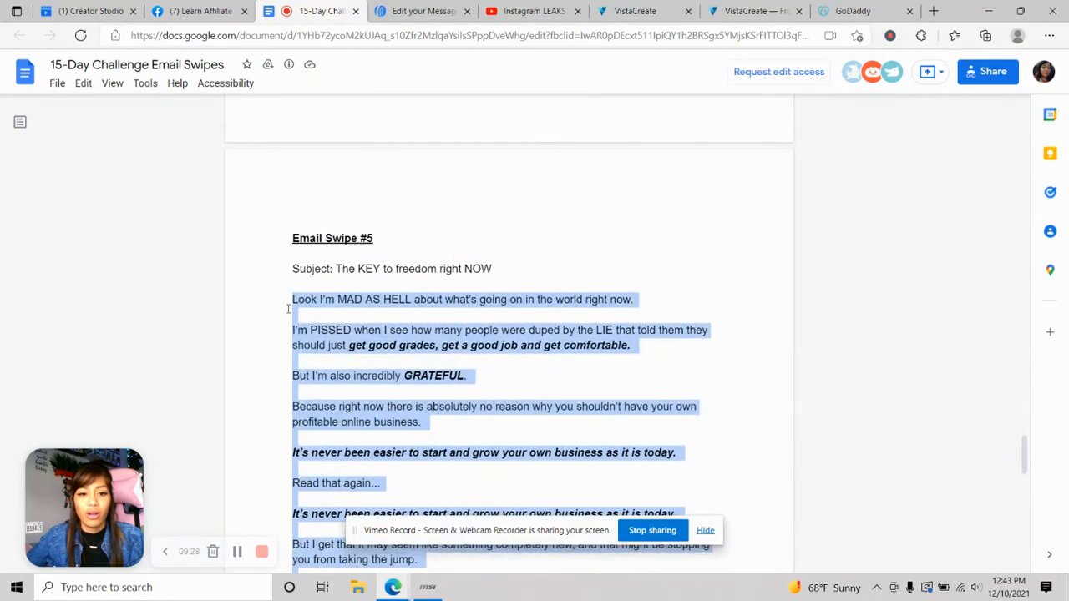
{"action": "scroll", "coordinate": [380, 351], "scroll_direction": "down", "scroll_amount": 5}
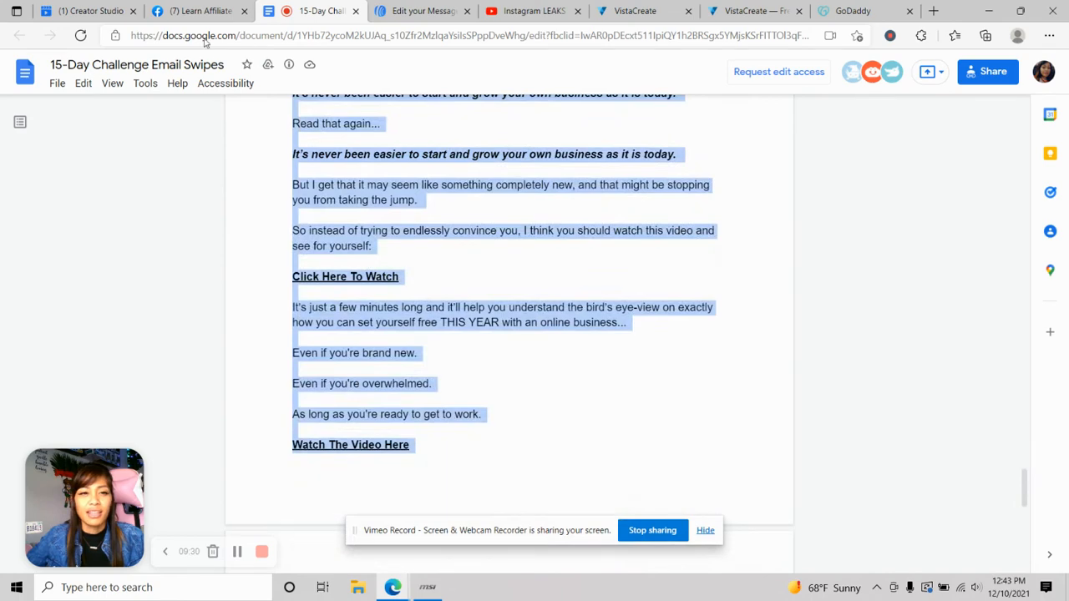
{"action": "left_click", "coordinate": [393, 16]}
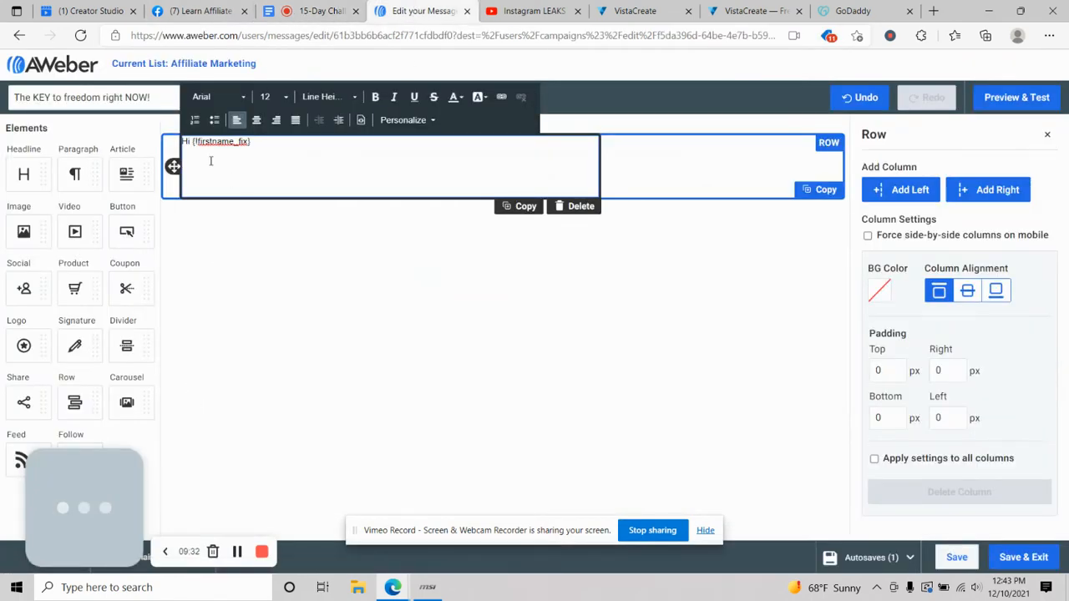
- Paste the copied Swipe #5 text into the step-10 email body
{"action": "right_click", "coordinate": [201, 164]}
{"action": "left_click", "coordinate": [269, 296]}
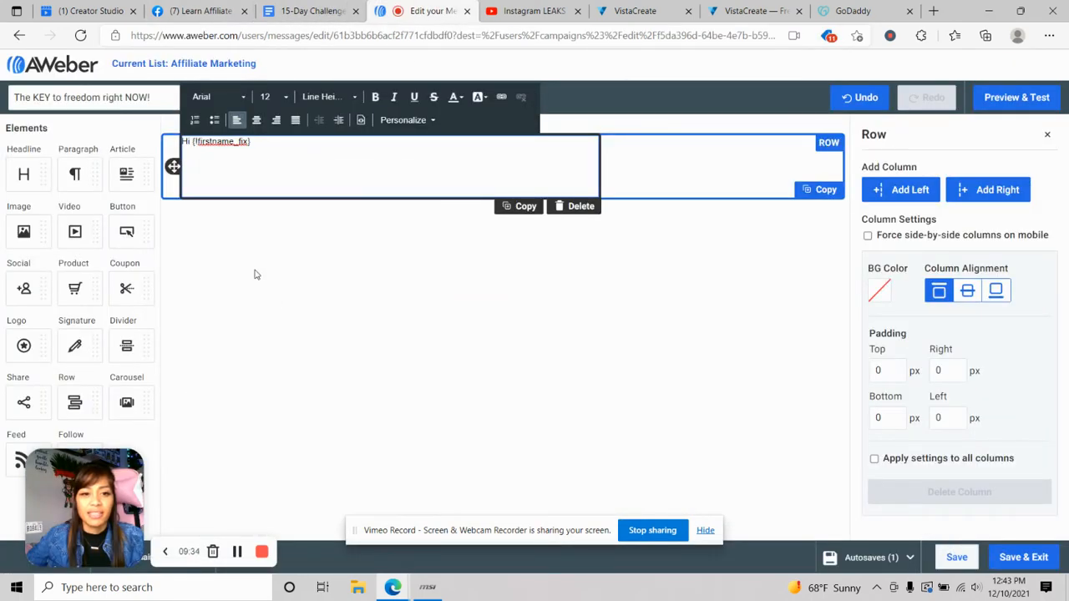
{"action": "scroll", "coordinate": [270, 240], "scroll_direction": "up", "scroll_amount": 10}
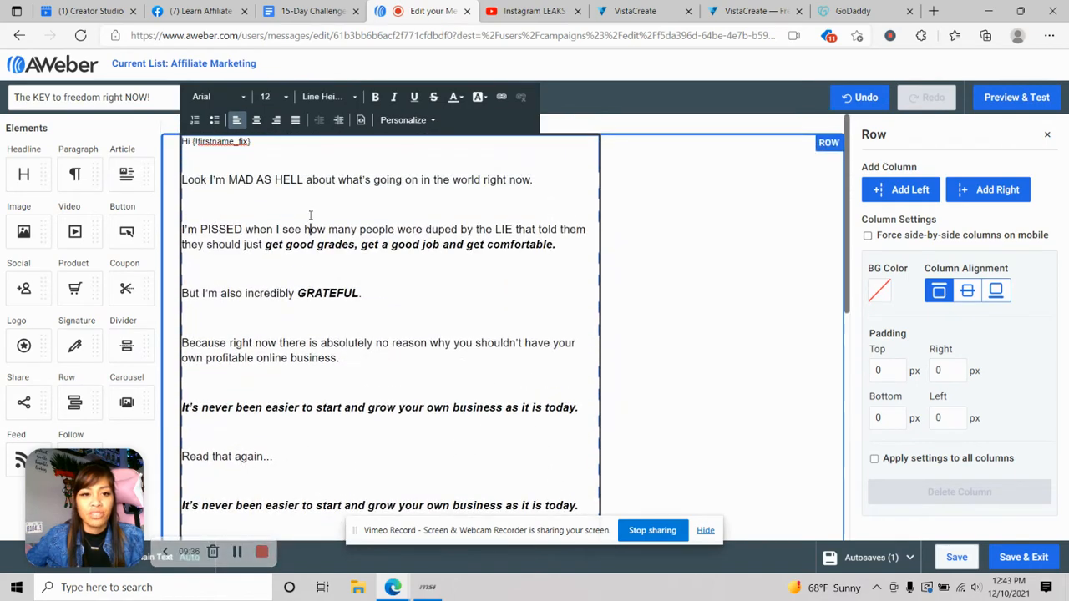
- Set the greeting line's font size to 16
{"action": "left_click_drag", "start_coordinate": [261, 143], "coordinate": [177, 143]}
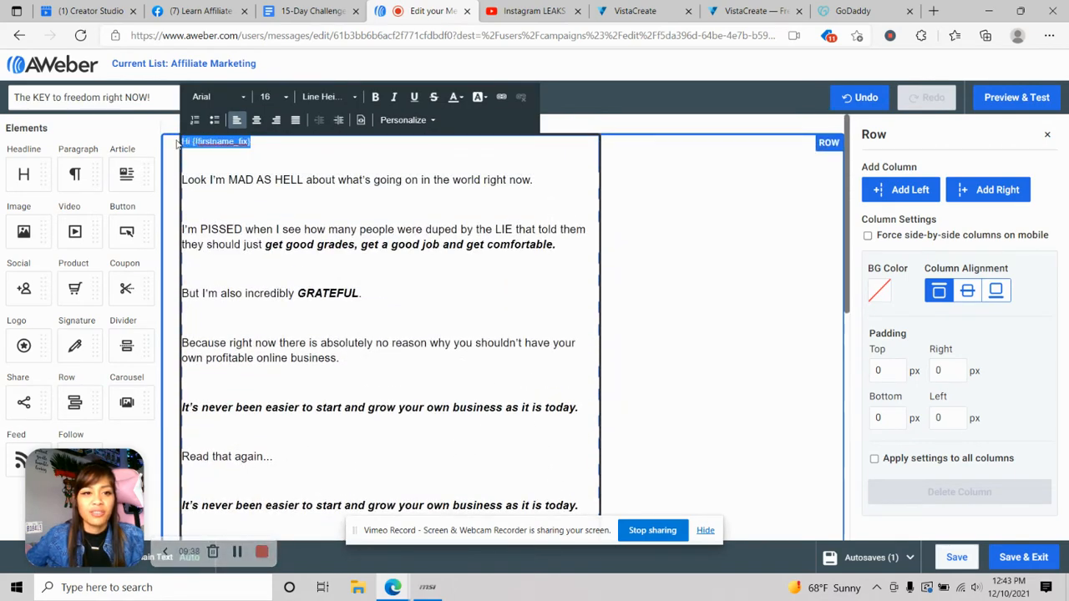
{"action": "left_click", "coordinate": [276, 96]}
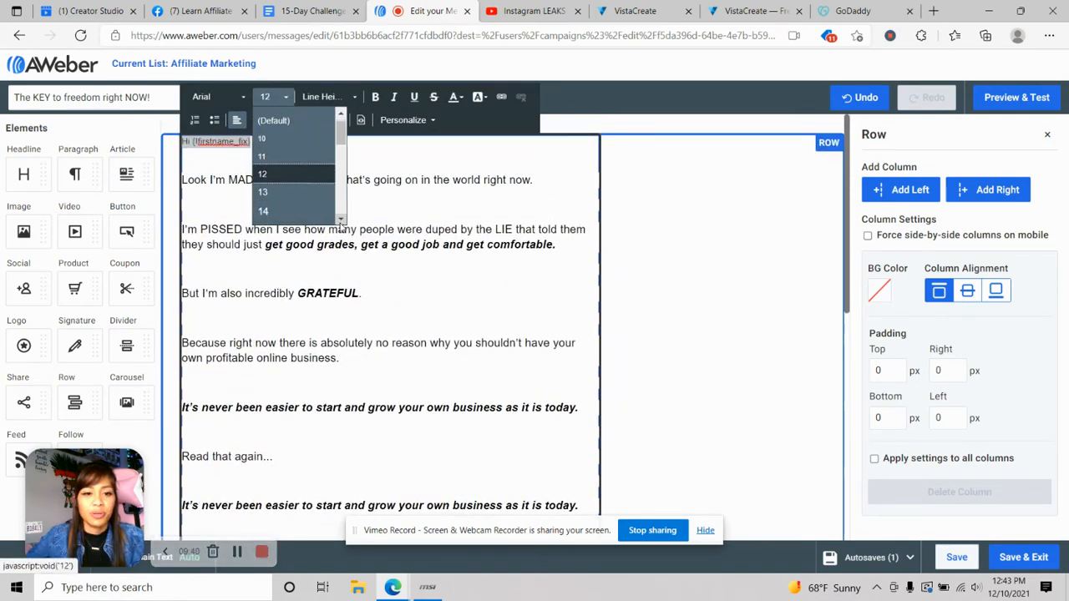
{"action": "scroll", "coordinate": [289, 212], "scroll_direction": "down", "scroll_amount": 1}
{"action": "left_click", "coordinate": [289, 212]}
{"action": "left_click", "coordinate": [284, 98]}
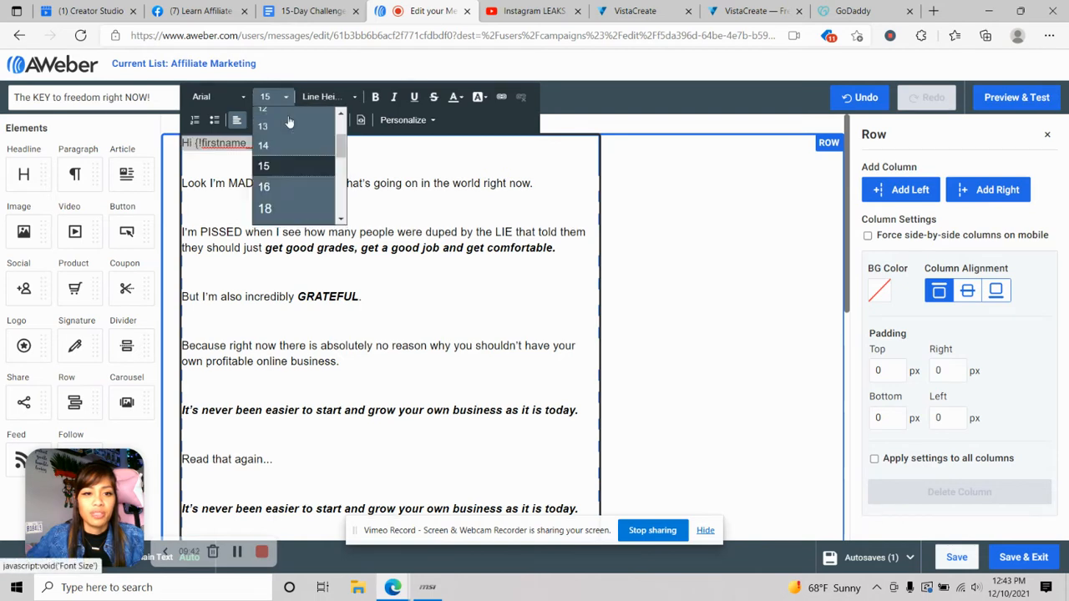
{"action": "scroll", "coordinate": [293, 192], "scroll_direction": "down", "scroll_amount": 1}
{"action": "left_click", "coordinate": [291, 175]}
{"action": "left_click", "coordinate": [268, 166]}
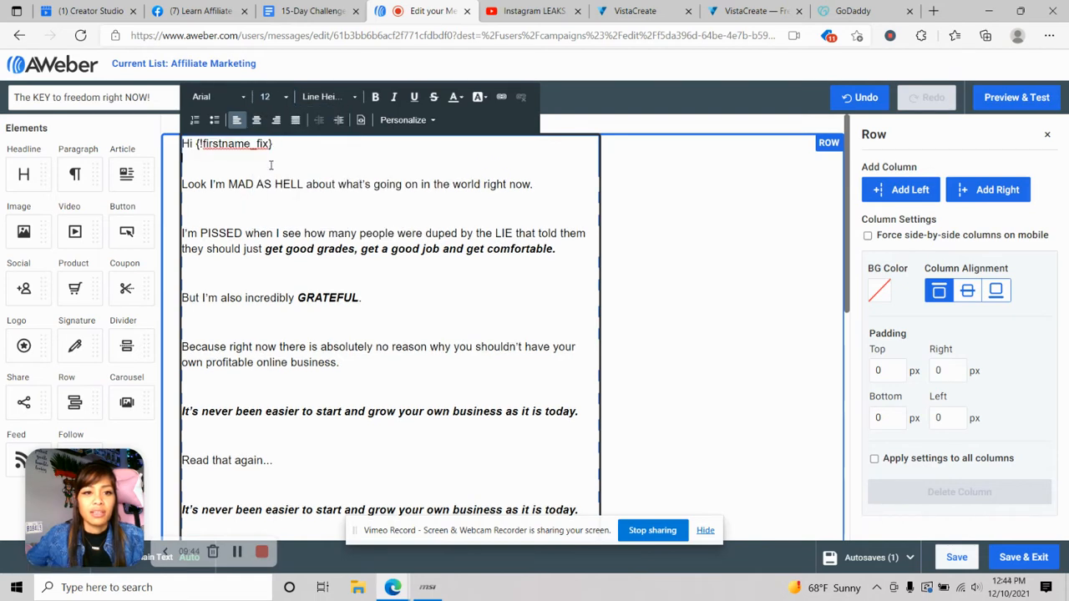
- Delete the {!firstname_fix} tag after 'Hi' in the greeting
{"action": "left_click", "coordinate": [276, 144]}
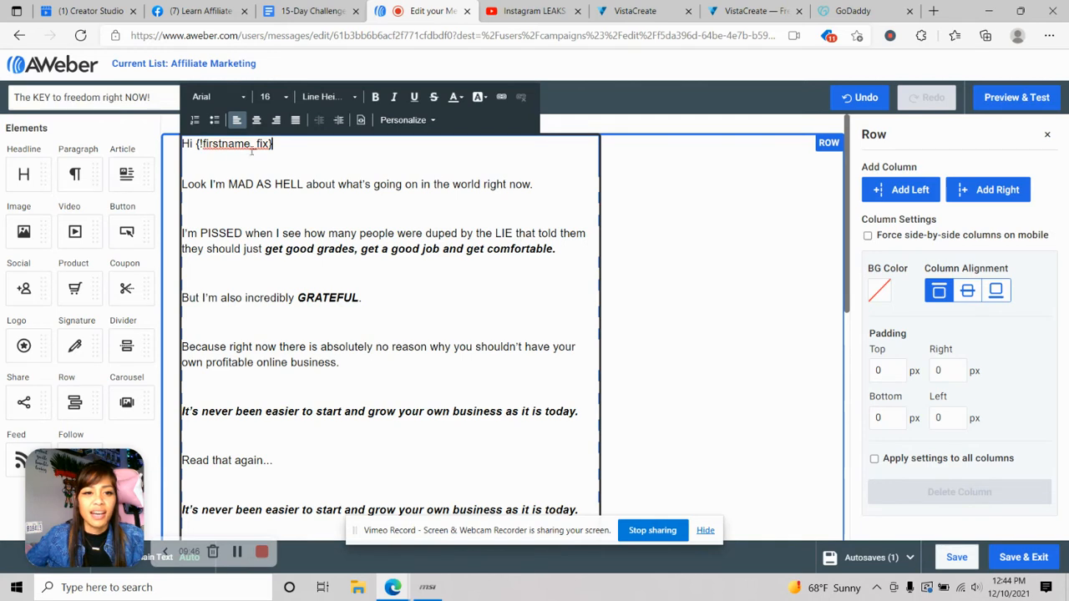
{"action": "left_click_drag", "start_coordinate": [276, 146], "coordinate": [195, 144]}
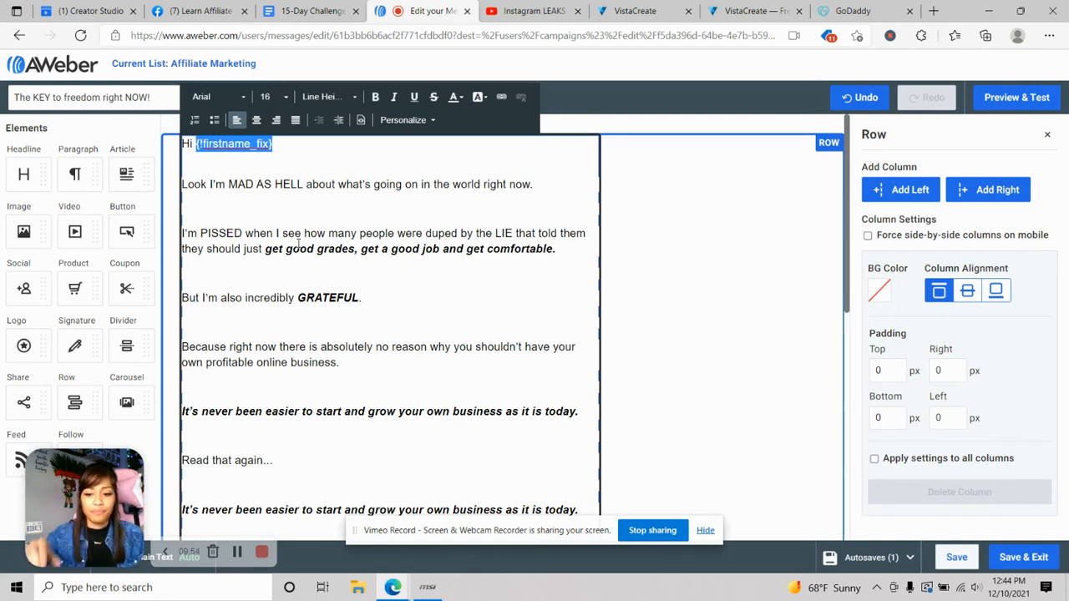
{"action": "key", "text": "BackSpace"}
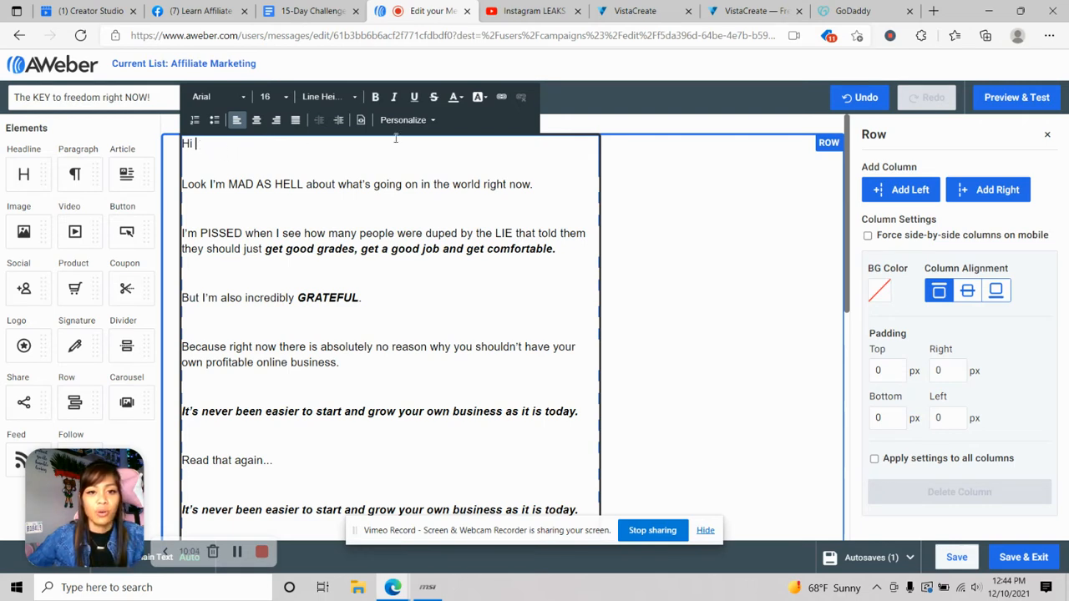
- Insert the Subscriber's Info First Name personalization after 'Hi' in the greeting
{"action": "left_click", "coordinate": [421, 125]}
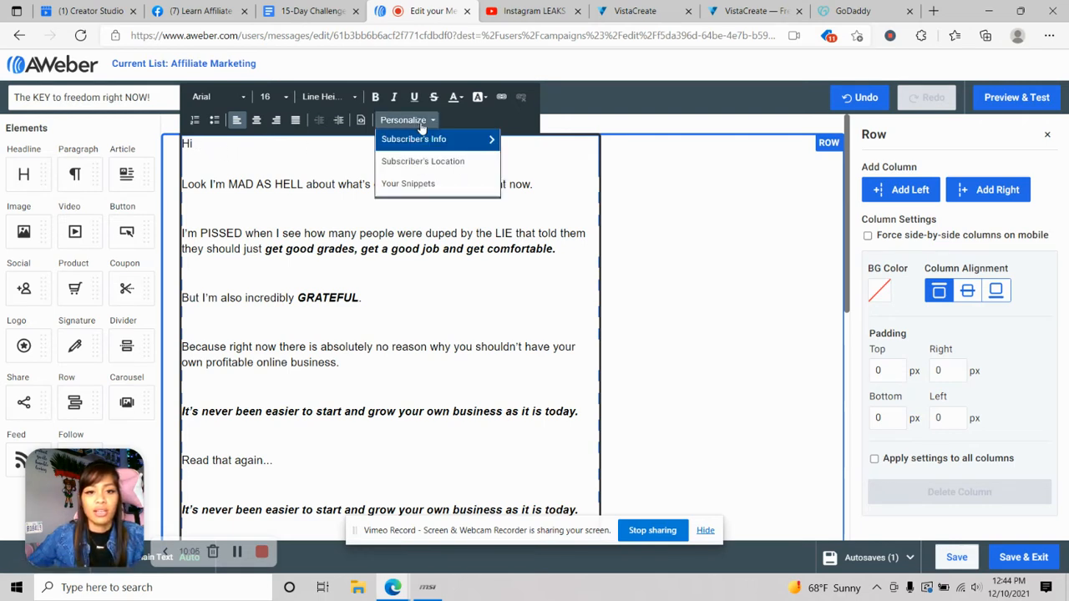
{"action": "left_click", "coordinate": [449, 142]}
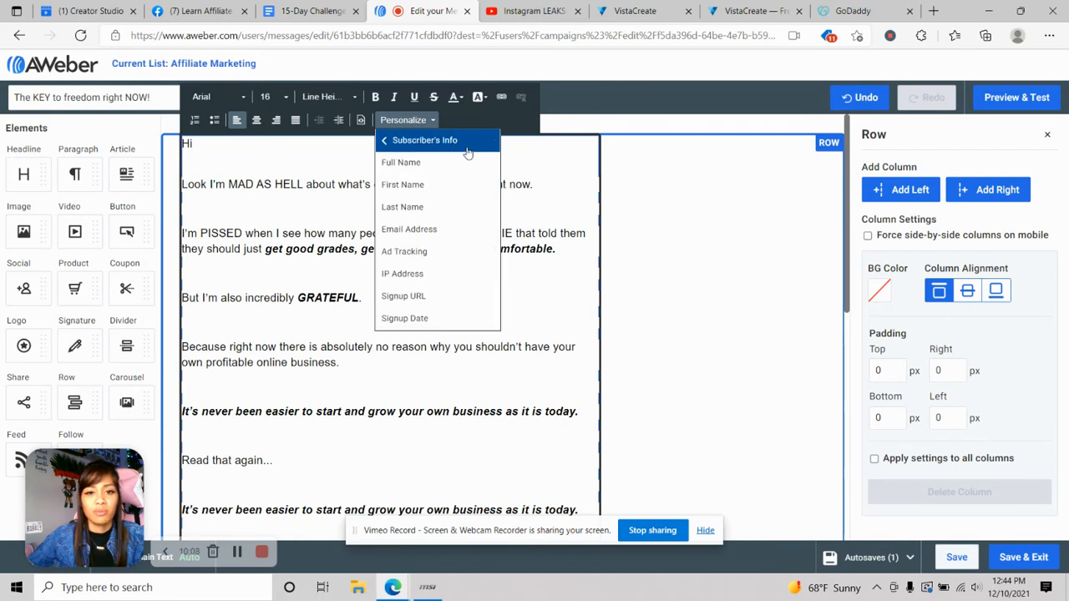
{"action": "left_click", "coordinate": [409, 185]}
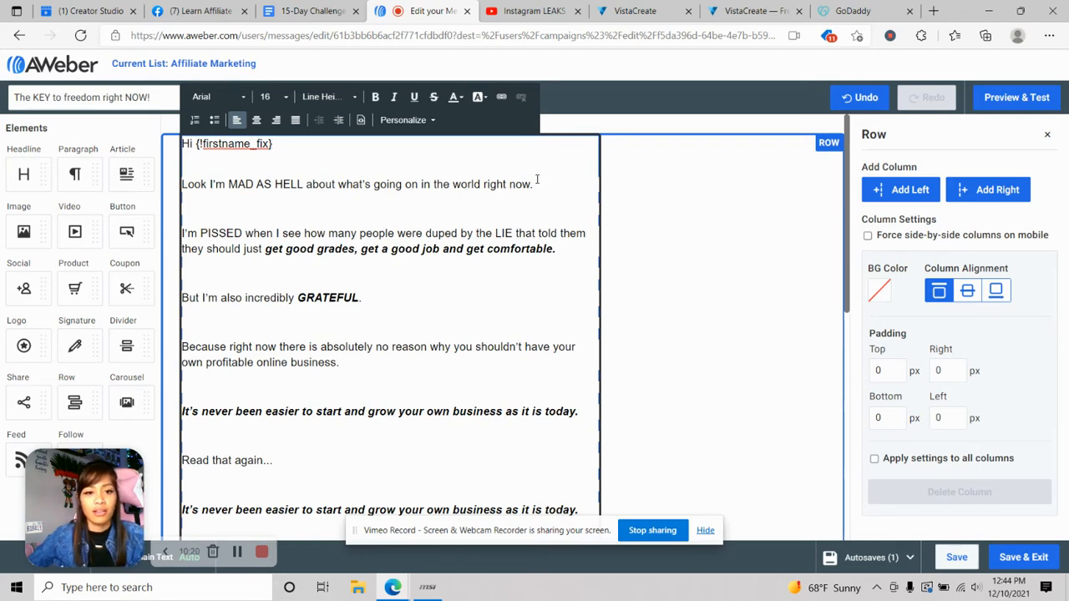
- Select the 'Click Here To Watch' text further down the email body
{"action": "scroll", "coordinate": [537, 178], "scroll_direction": "down", "scroll_amount": 3}
{"action": "scroll", "coordinate": [372, 235], "scroll_direction": "down", "scroll_amount": 1}
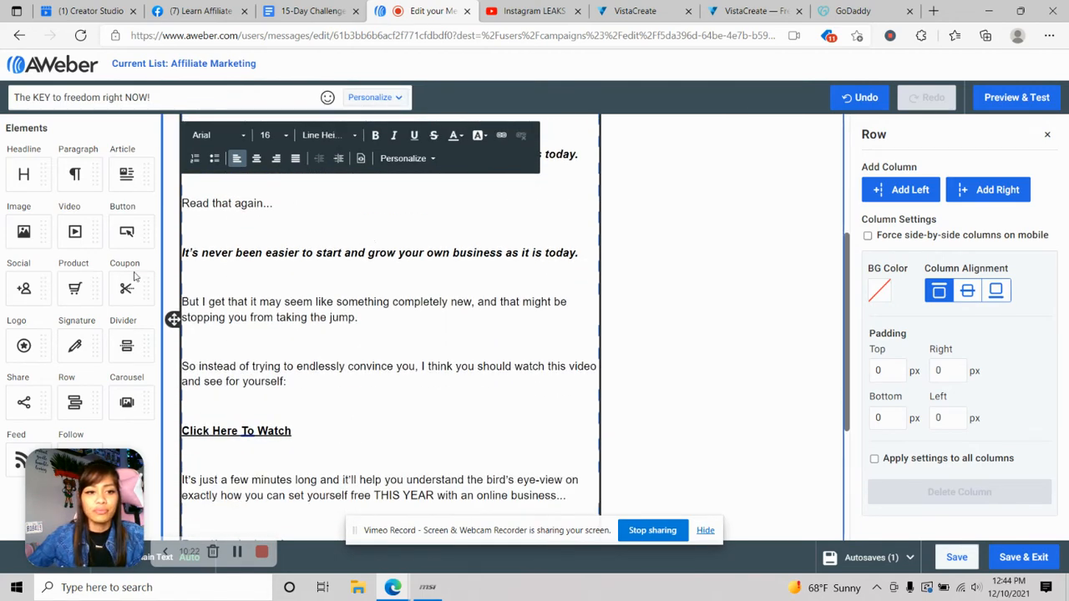
{"action": "scroll", "coordinate": [247, 259], "scroll_direction": "down", "scroll_amount": 3}
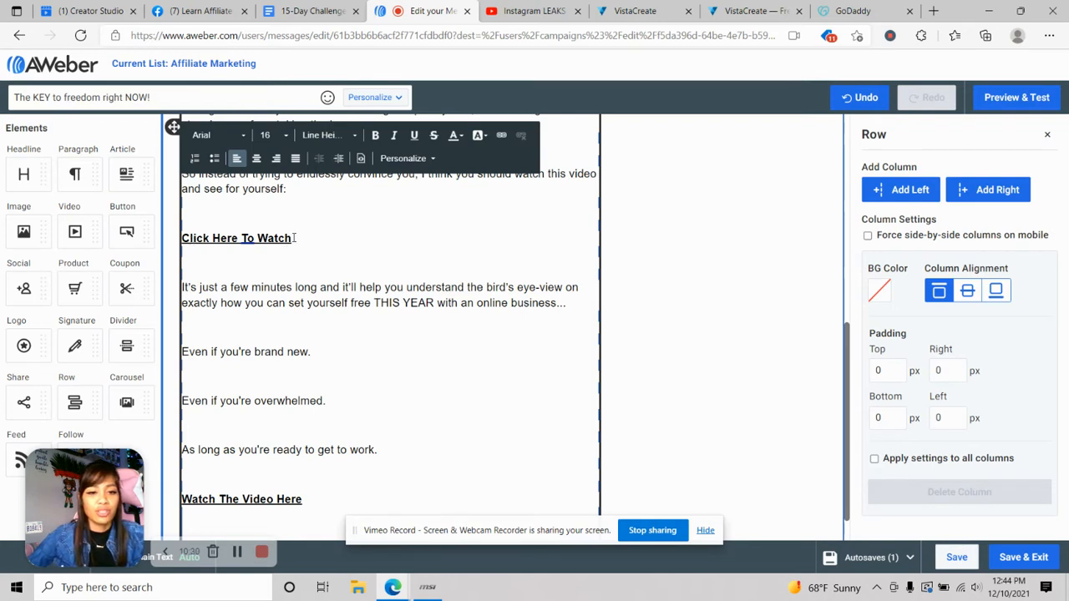
{"action": "left_click_drag", "start_coordinate": [294, 238], "coordinate": [182, 243]}
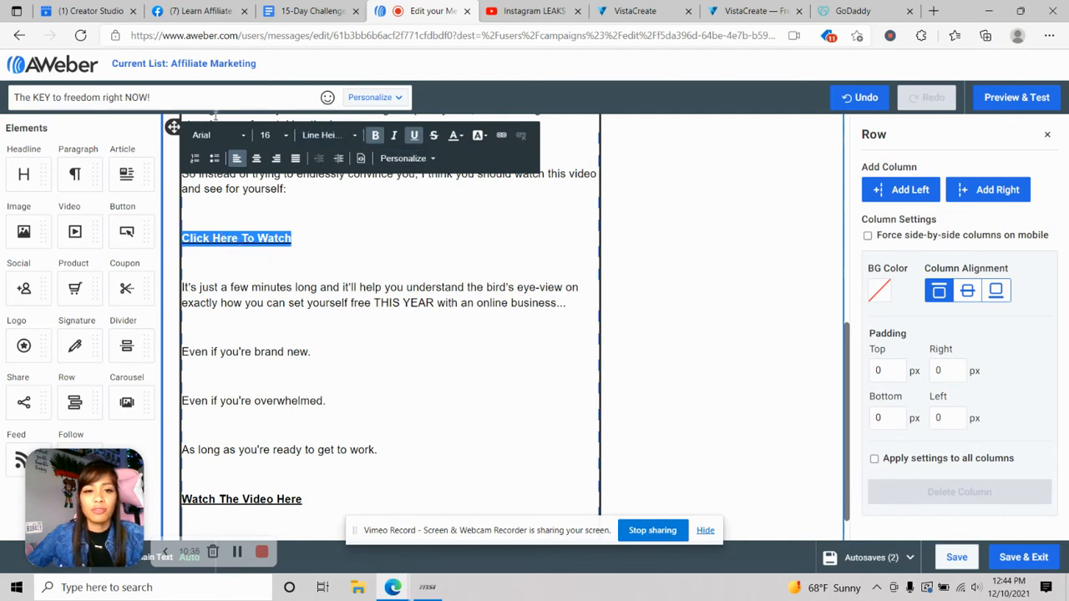
- Open the Link dialog for 'Click Here To Watch' and start a new browser tab
{"action": "left_click", "coordinate": [501, 137]}
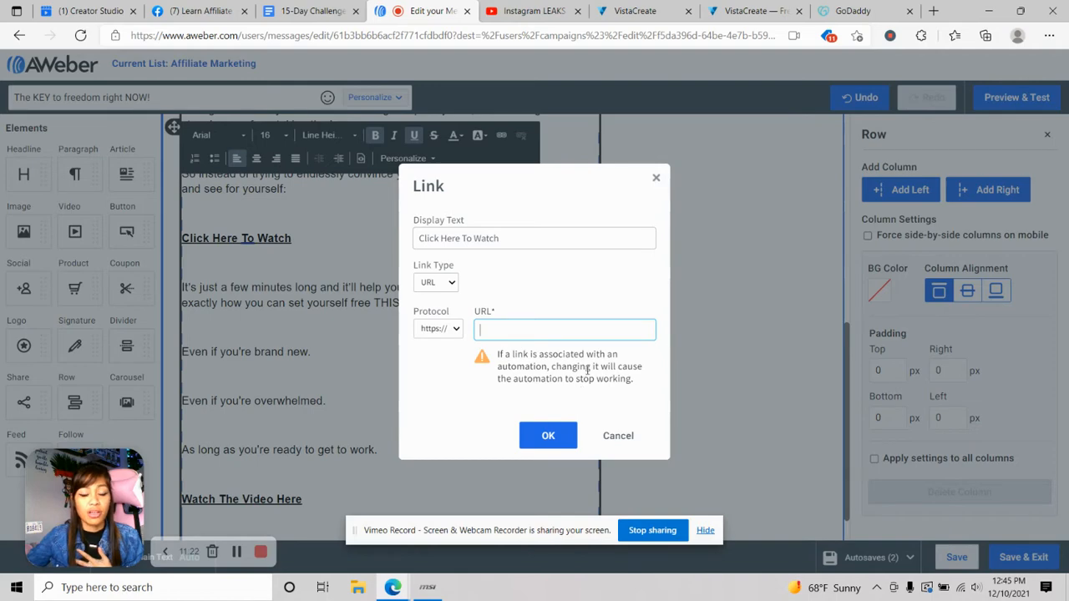
{"action": "left_click", "coordinate": [932, 11]}
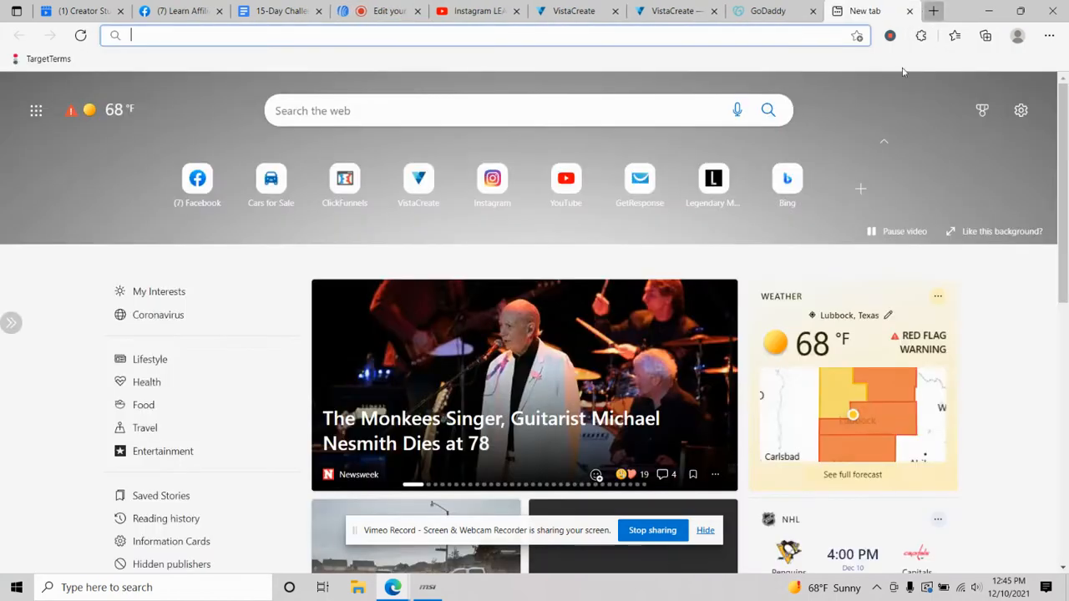
- Go to Legendary Marketer, log in, and open the Affiliates area
{"action": "left_click", "coordinate": [723, 197]}
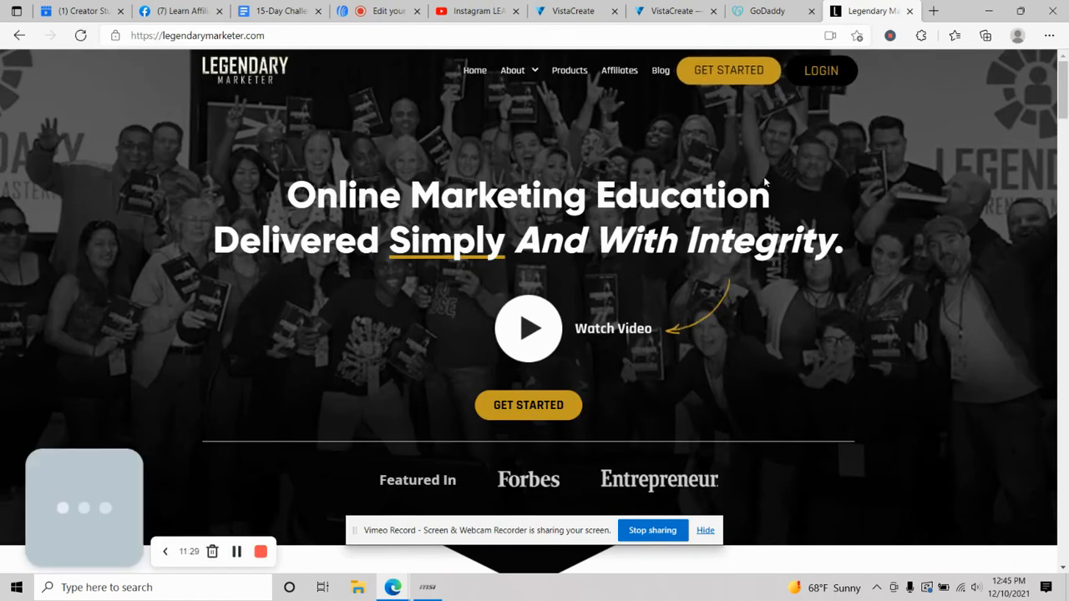
{"action": "left_click", "coordinate": [821, 70]}
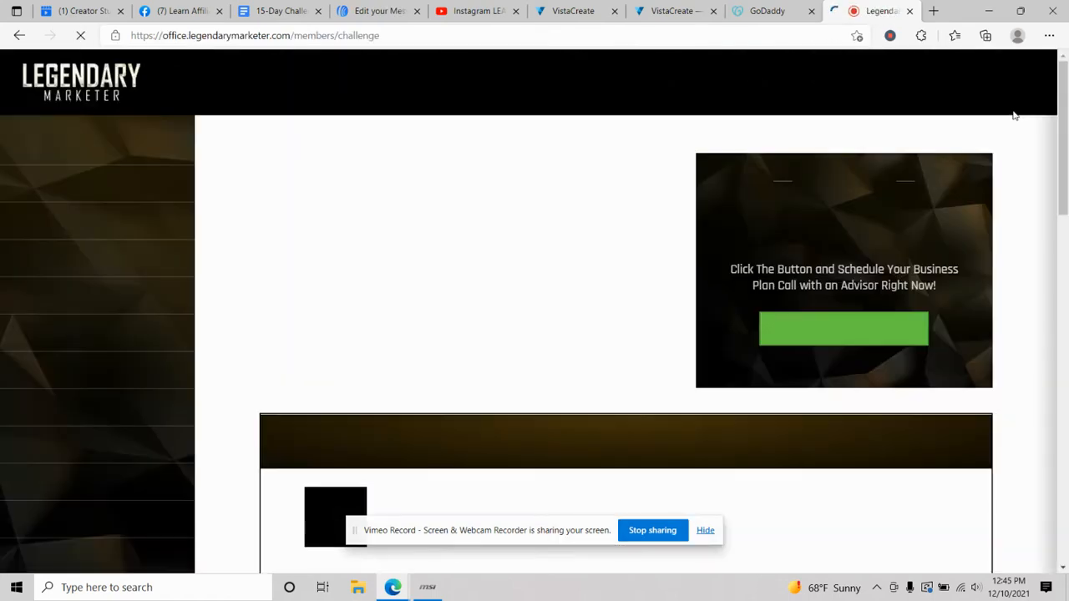
{"action": "mouse_move", "coordinate": [998, 88]}
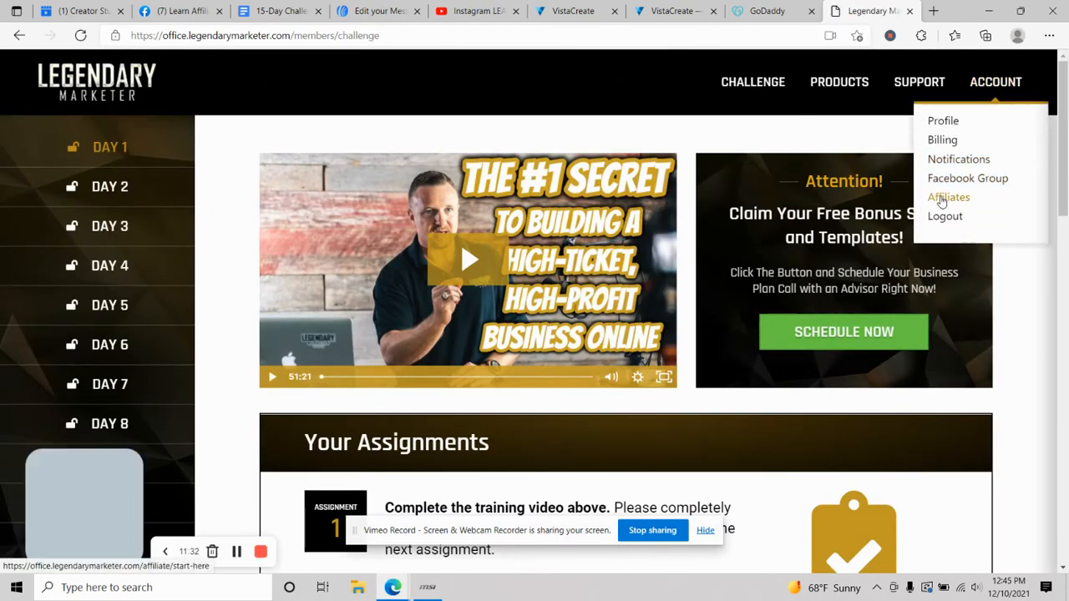
{"action": "left_click", "coordinate": [948, 198]}
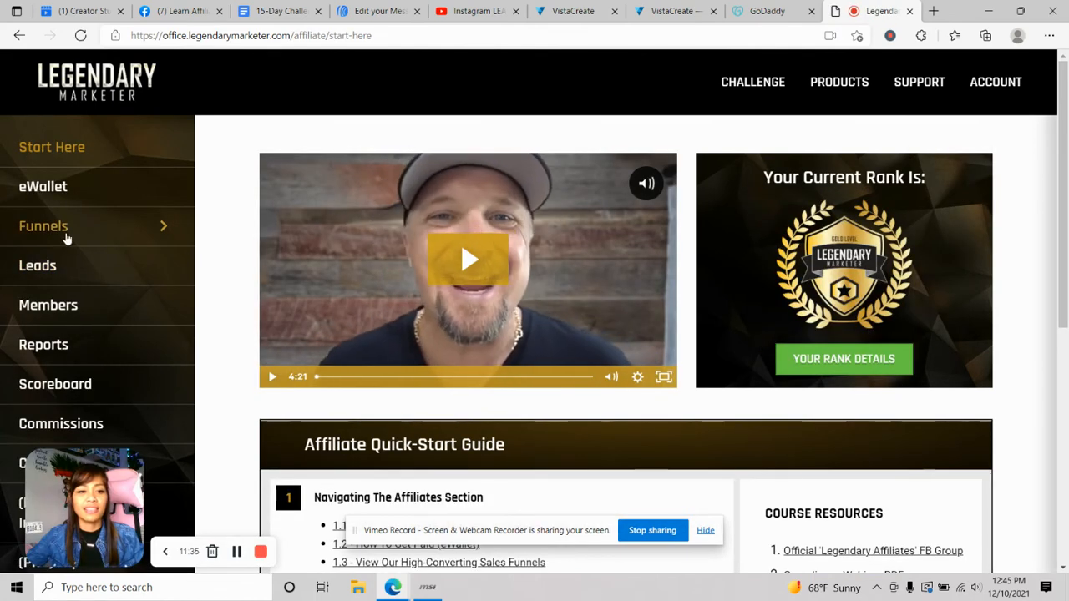
- Copy the Sales Page link from Business Challenge Light Theme's affiliate links
{"action": "left_click", "coordinate": [53, 227]}
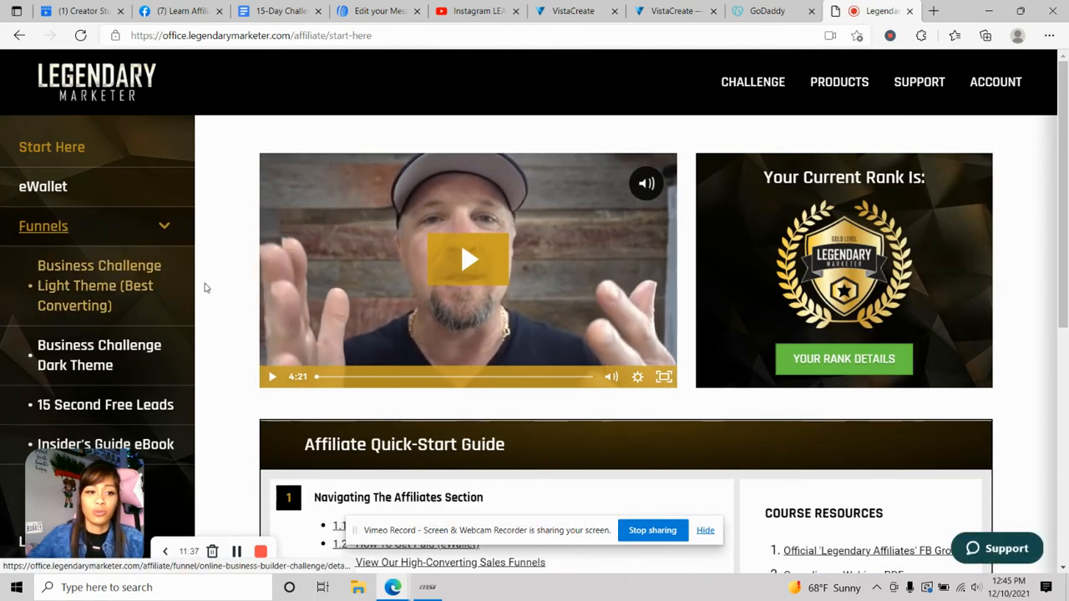
{"action": "left_click", "coordinate": [104, 301]}
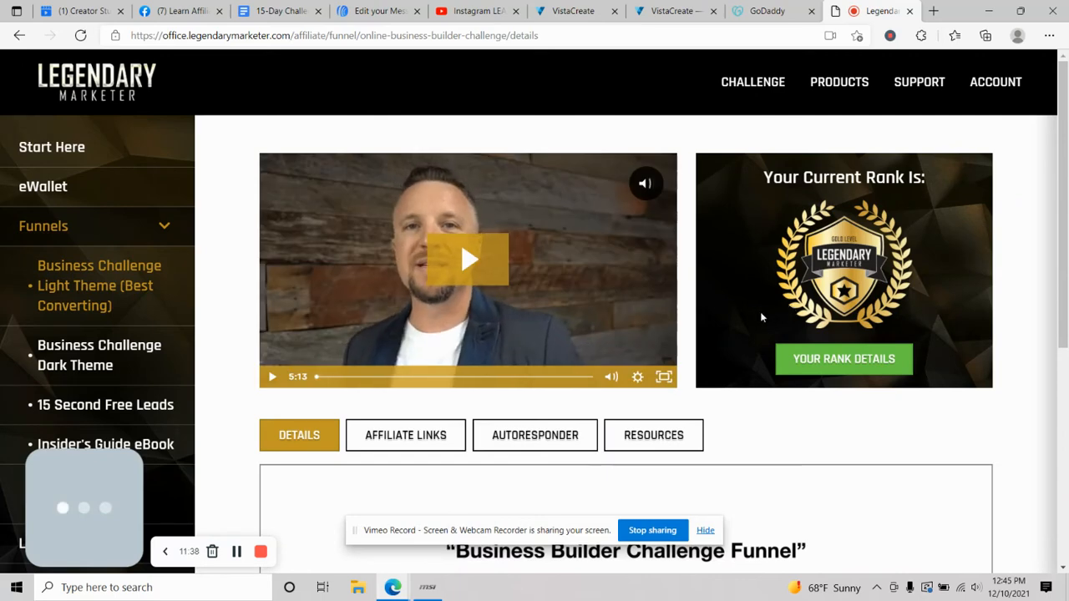
{"action": "scroll", "coordinate": [759, 317], "scroll_direction": "down", "scroll_amount": 3}
{"action": "left_click", "coordinate": [414, 197]}
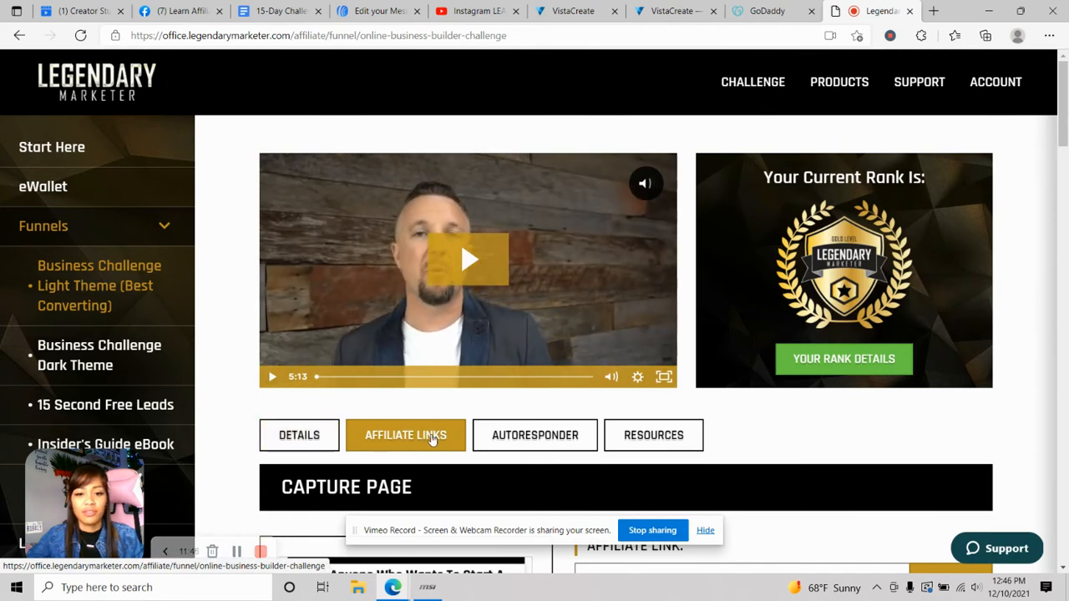
{"action": "scroll", "coordinate": [433, 440], "scroll_direction": "down", "scroll_amount": 15}
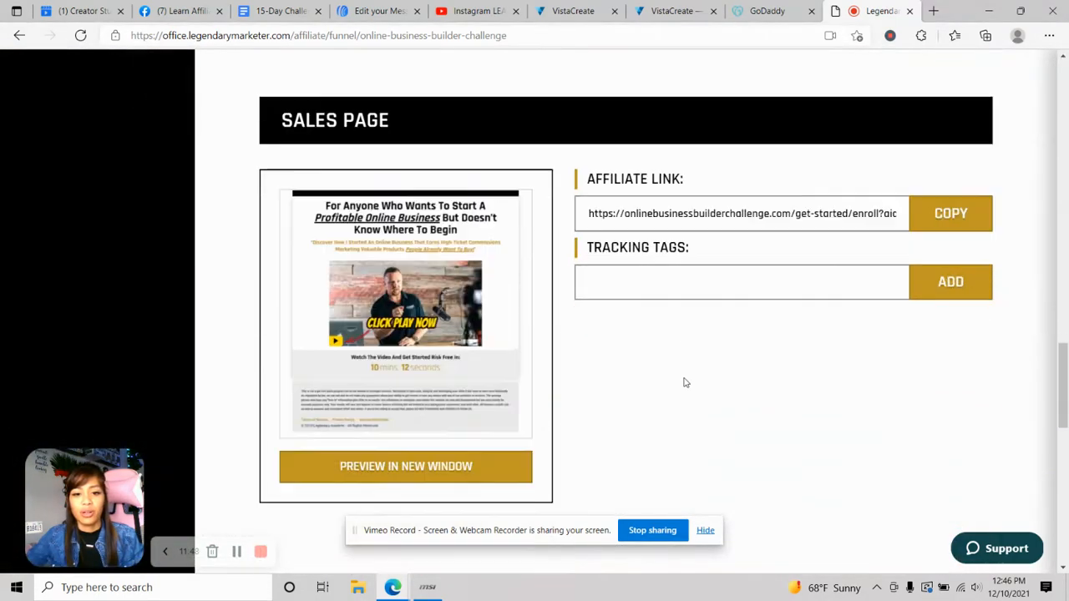
{"action": "scroll", "coordinate": [686, 382], "scroll_direction": "down", "scroll_amount": 1}
{"action": "scroll", "coordinate": [686, 382], "scroll_direction": "up", "scroll_amount": 1}
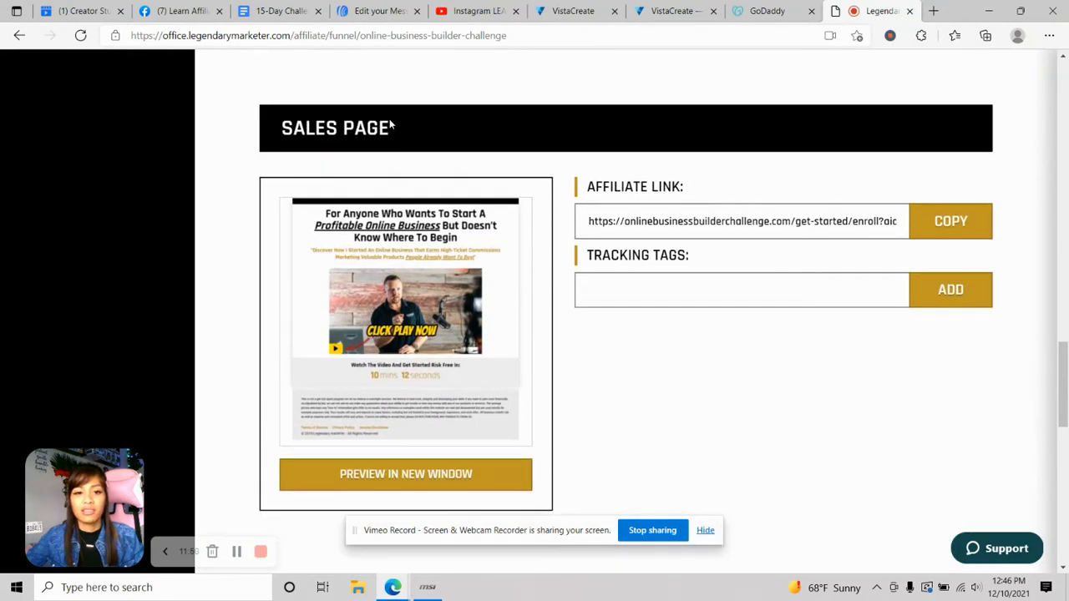
{"action": "left_click", "coordinate": [960, 223]}
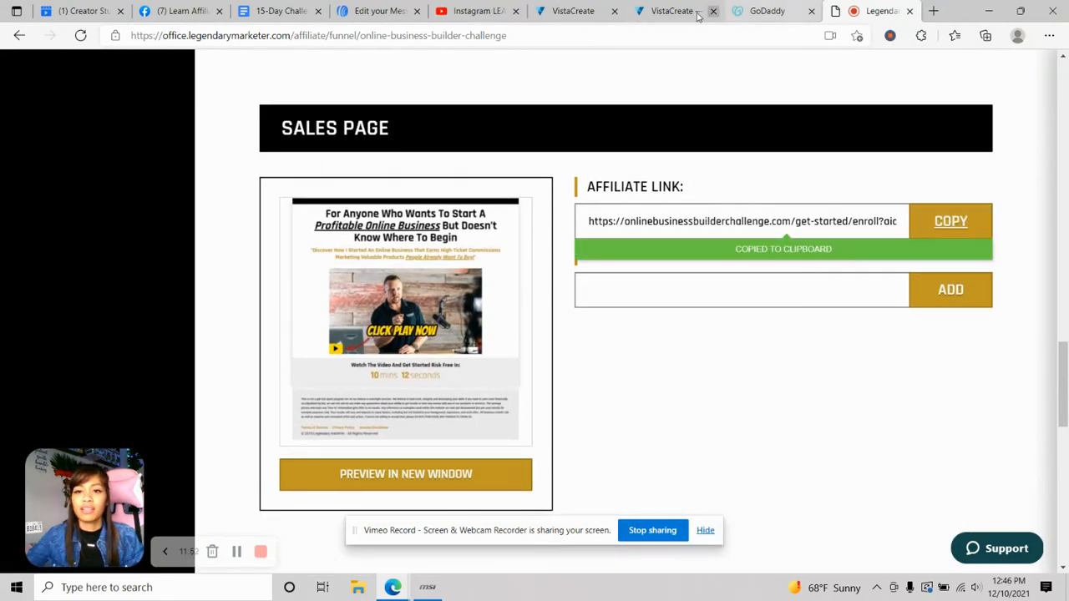
- Paste the Sales Page affiliate URL into the Link dialog's URL field and confirm it
{"action": "left_click", "coordinate": [367, 12]}
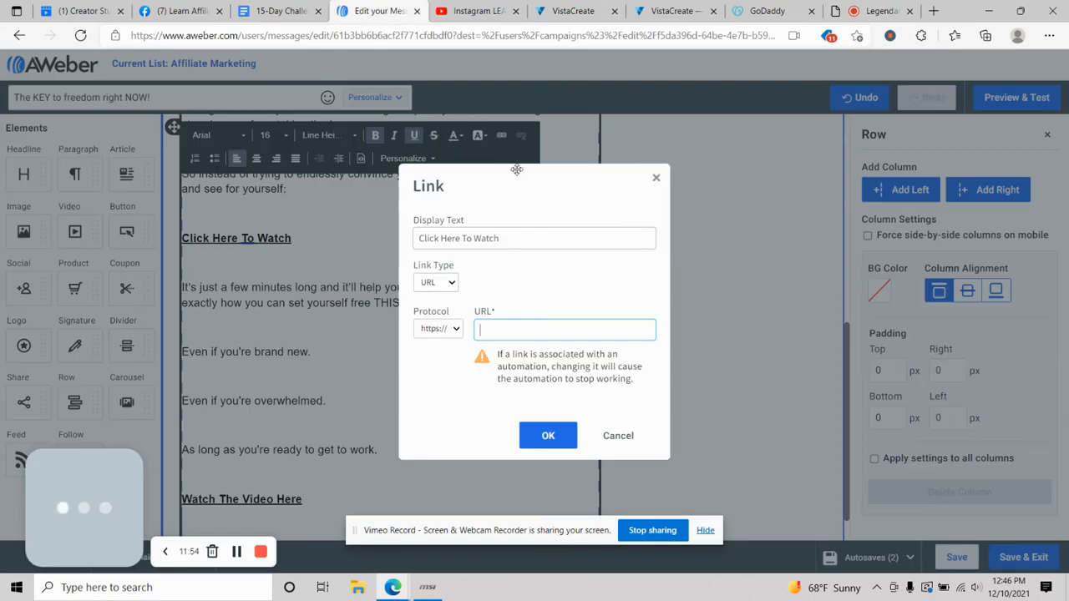
{"action": "right_click", "coordinate": [486, 330]}
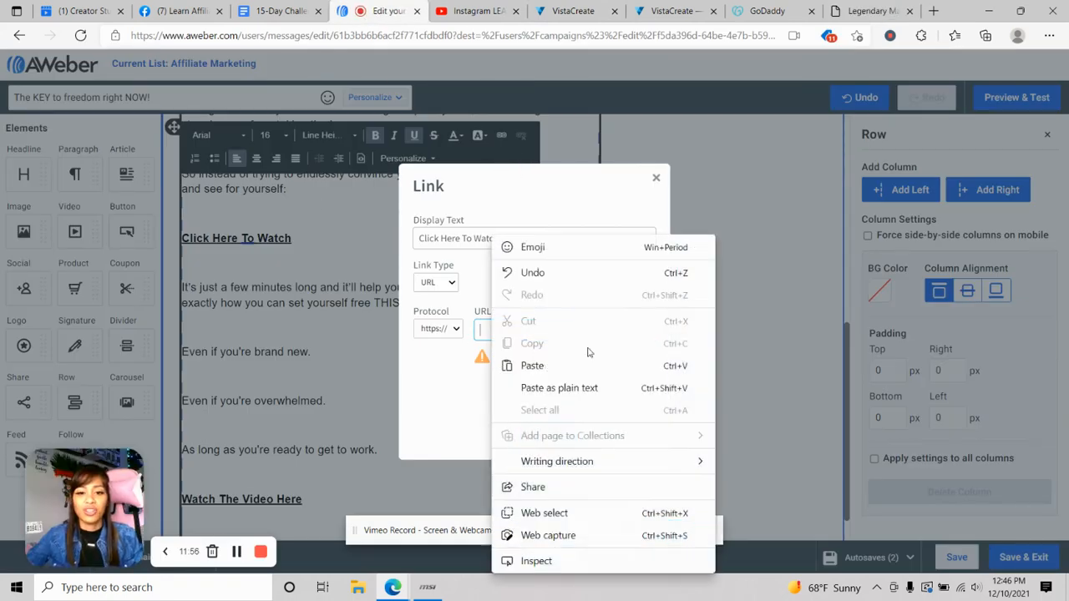
{"action": "left_click", "coordinate": [596, 365]}
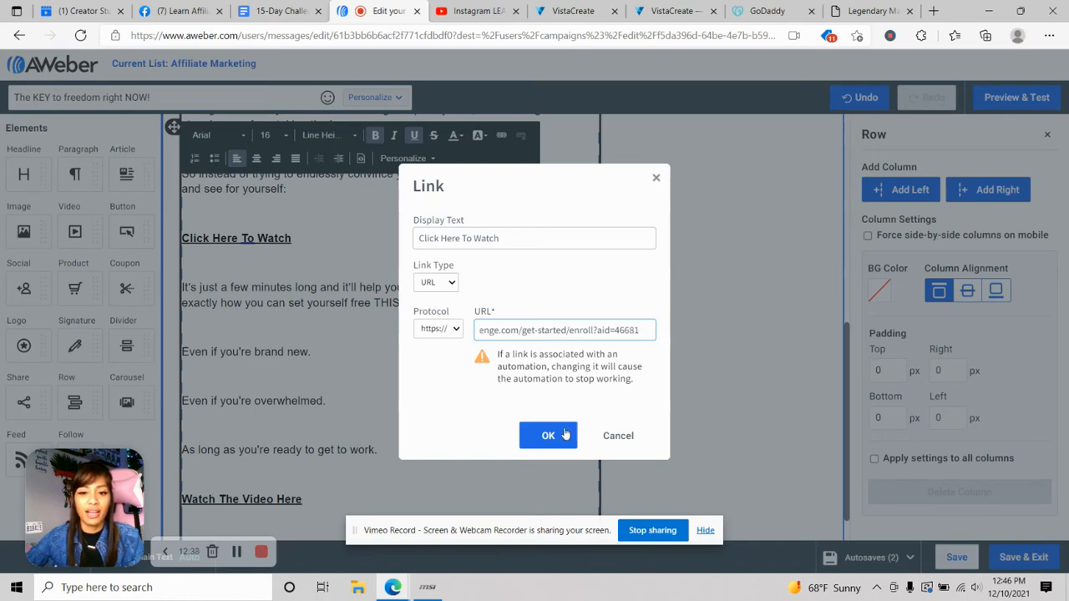
{"action": "left_click", "coordinate": [551, 436]}
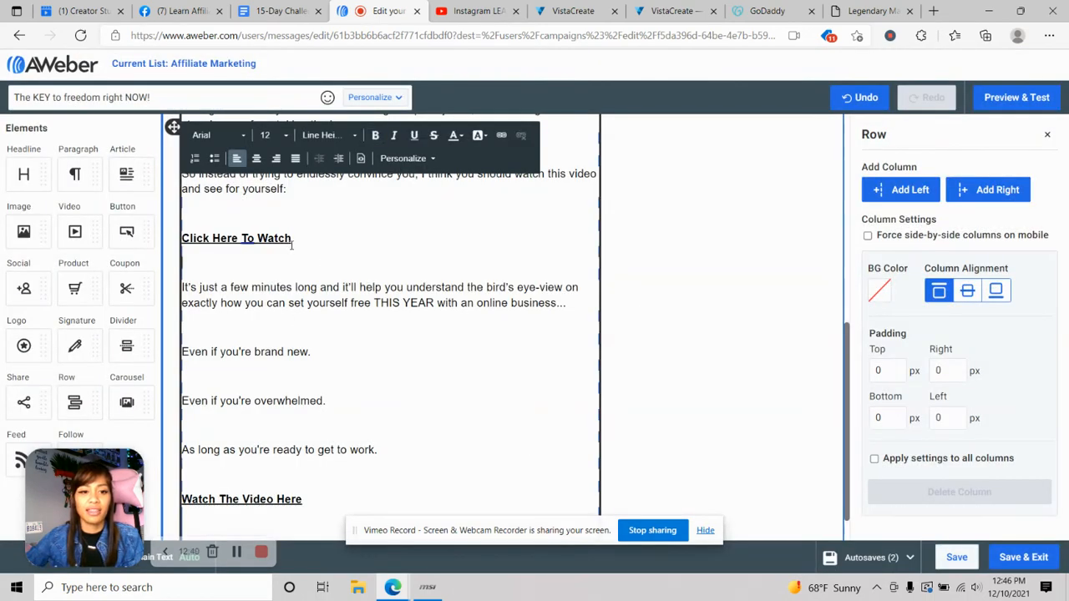
- Link 'Watch The Video Here' to the pasted challenge page address
{"action": "scroll", "coordinate": [483, 345], "scroll_direction": "down", "scroll_amount": 1}
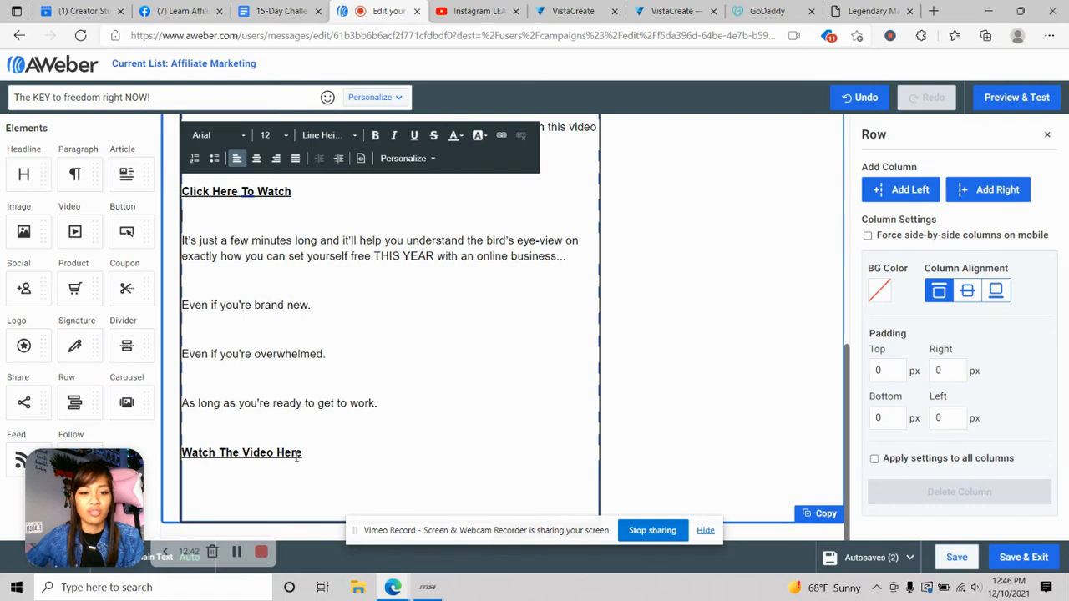
{"action": "left_click_drag", "start_coordinate": [303, 454], "coordinate": [185, 457]}
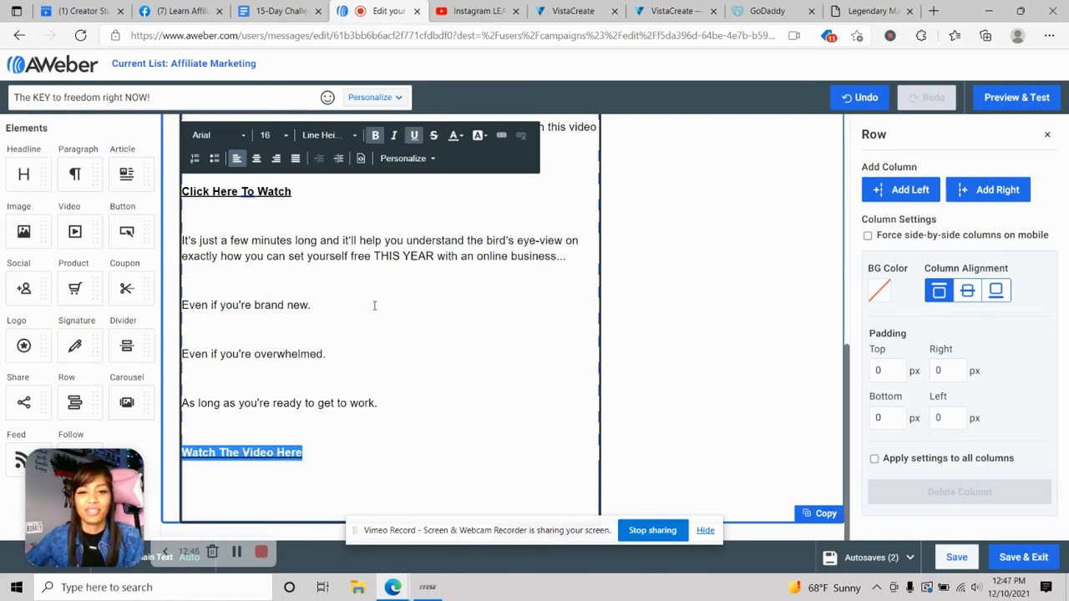
{"action": "left_click", "coordinate": [501, 134]}
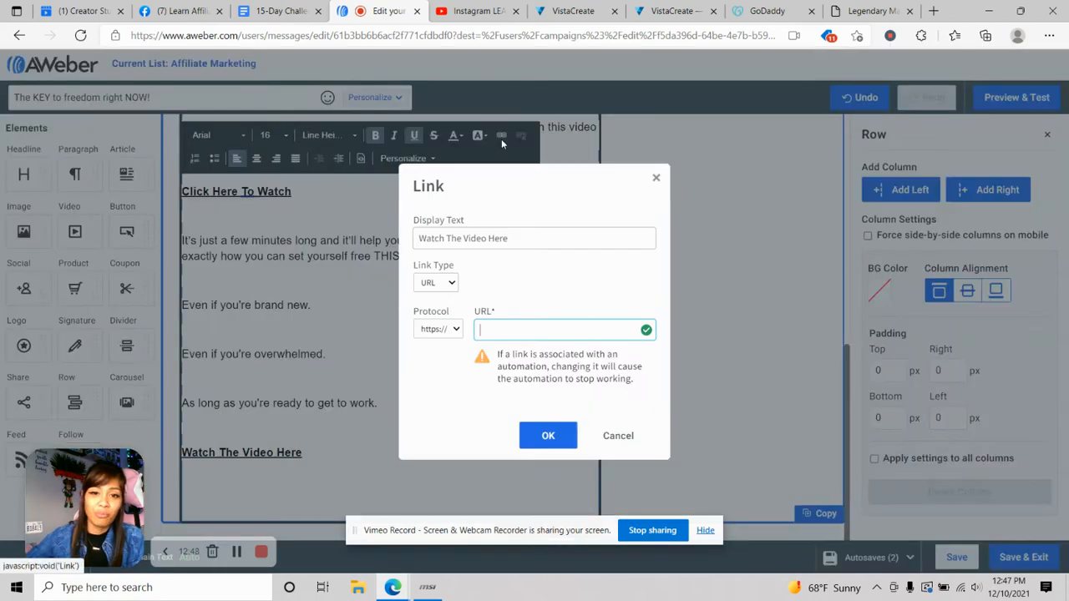
{"action": "right_click", "coordinate": [507, 333]}
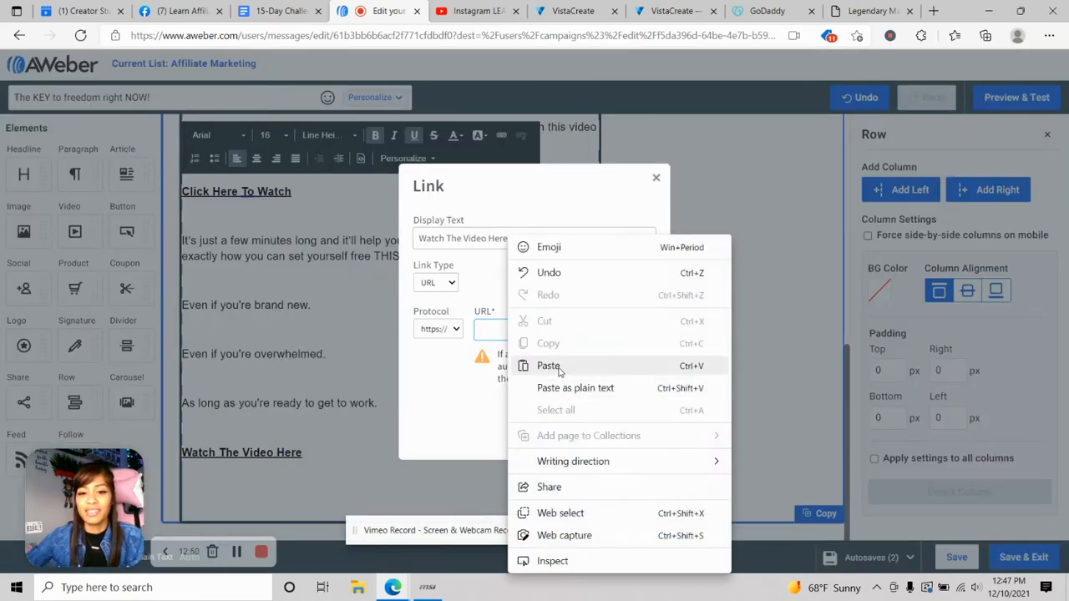
{"action": "left_click", "coordinate": [561, 367]}
{"action": "left_click", "coordinate": [543, 435]}
{"action": "left_click", "coordinate": [435, 463]}
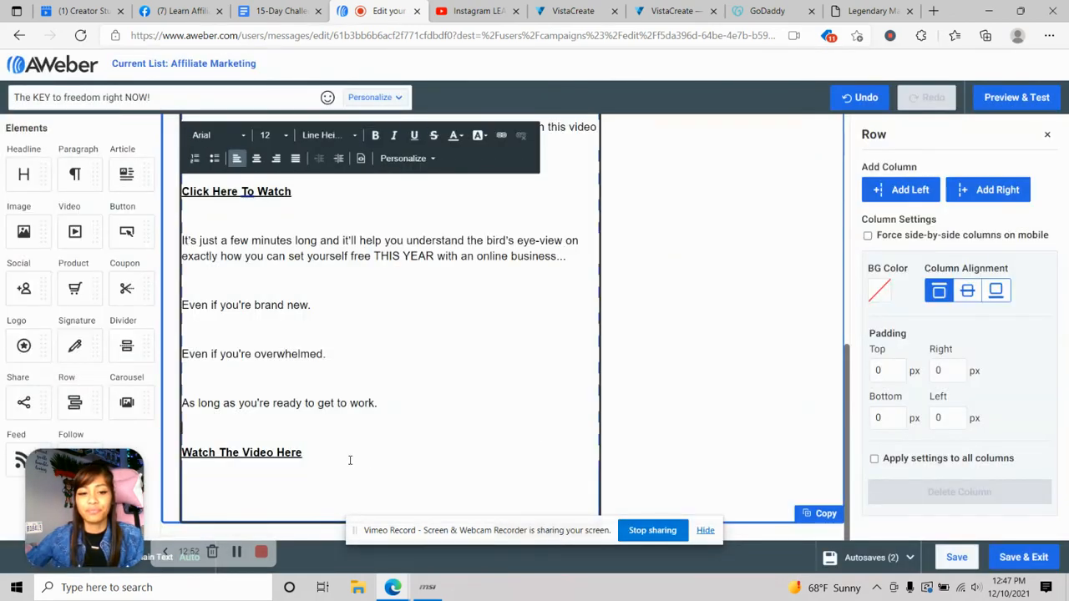
- Try an 'As Always.' line with bold and underline below the link, then remove it
{"action": "key", "text": "Return"}
{"action": "key", "text": "Return"}
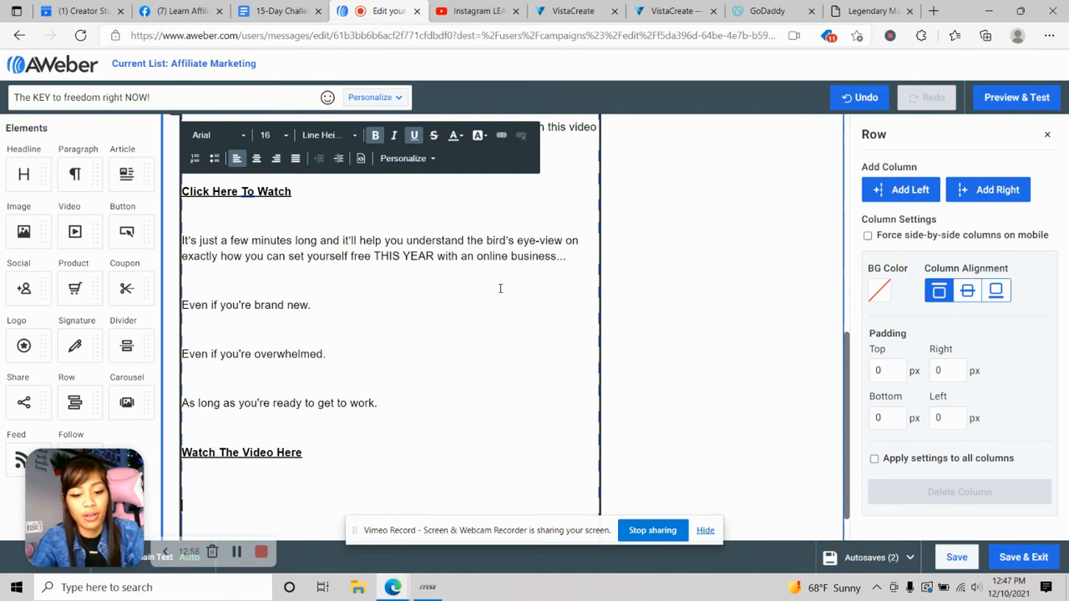
{"action": "type", "text": "ASalways"}
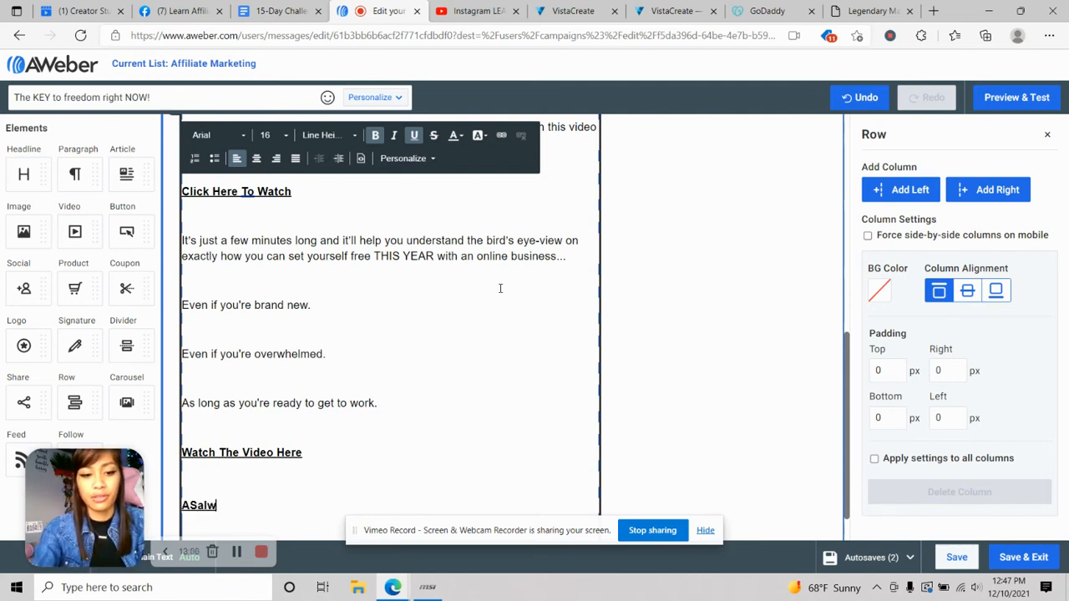
{"action": "key", "text": "BackSpace"}
{"action": "key", "text": "BackSpace"}
{"action": "key", "text": "BackSpace"}
{"action": "key", "text": "BackSpace"}
{"action": "key", "text": "BackSpace"}
{"action": "key", "text": "BackSpace"}
{"action": "key", "text": "BackSpace"}
{"action": "type", "text": "s"}
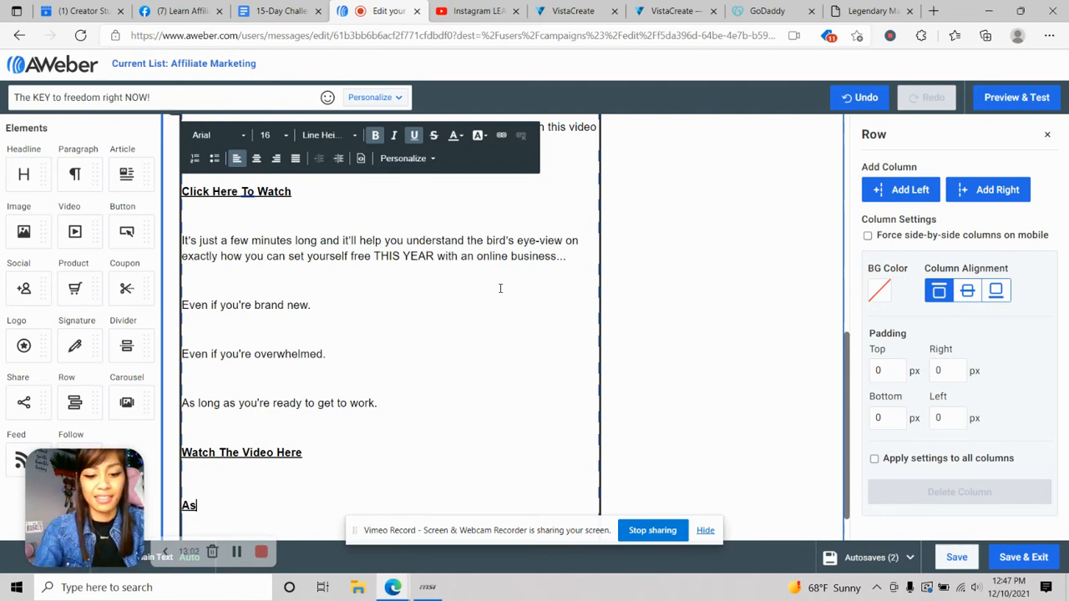
{"action": "type", "text": " Always."}
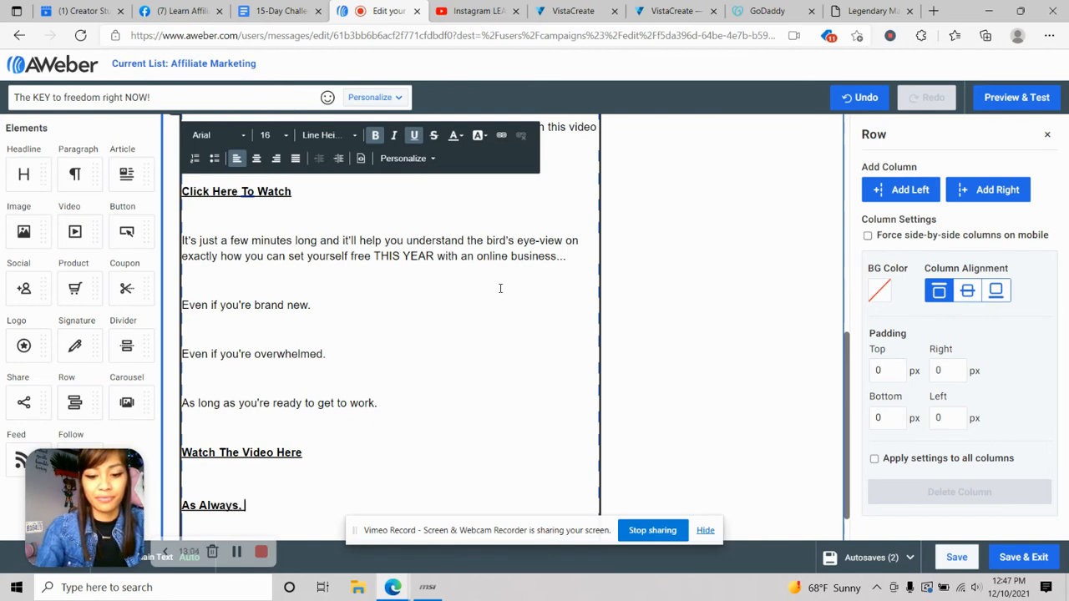
{"action": "key", "text": "BackSpace"}
{"action": "key", "text": "BackSpace"}
{"action": "key", "text": "BackSpace"}
{"action": "key", "text": "BackSpace"}
{"action": "key", "text": "BackSpace"}
{"action": "key", "text": "BackSpace"}
{"action": "key", "text": "BackSpace"}
{"action": "key", "text": "BackSpace"}
{"action": "key", "text": "BackSpace"}
{"action": "key", "text": "BackSpace"}
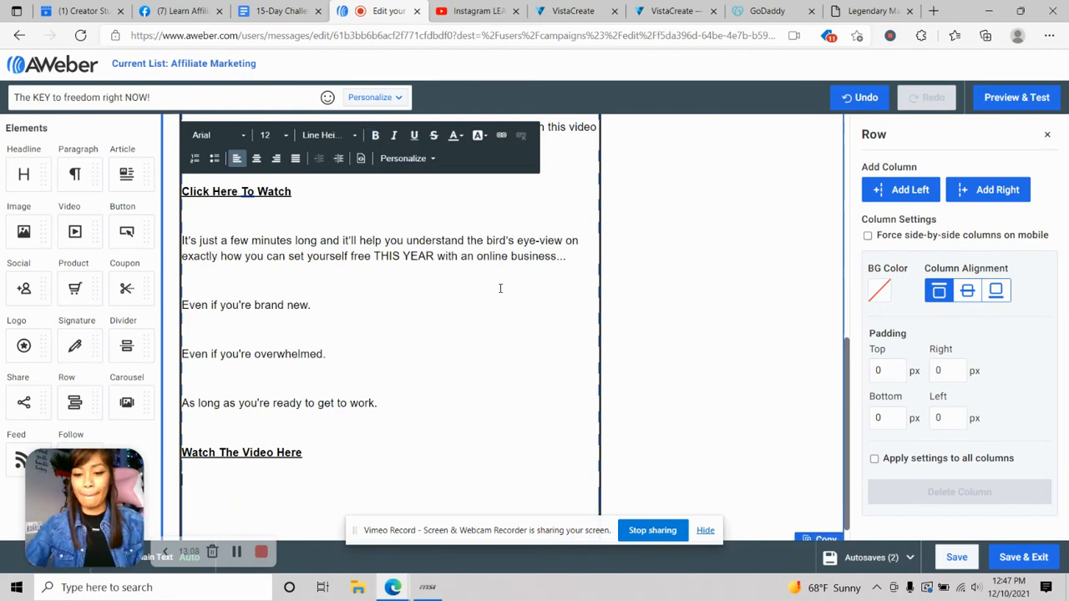
{"action": "left_click", "coordinate": [376, 136]}
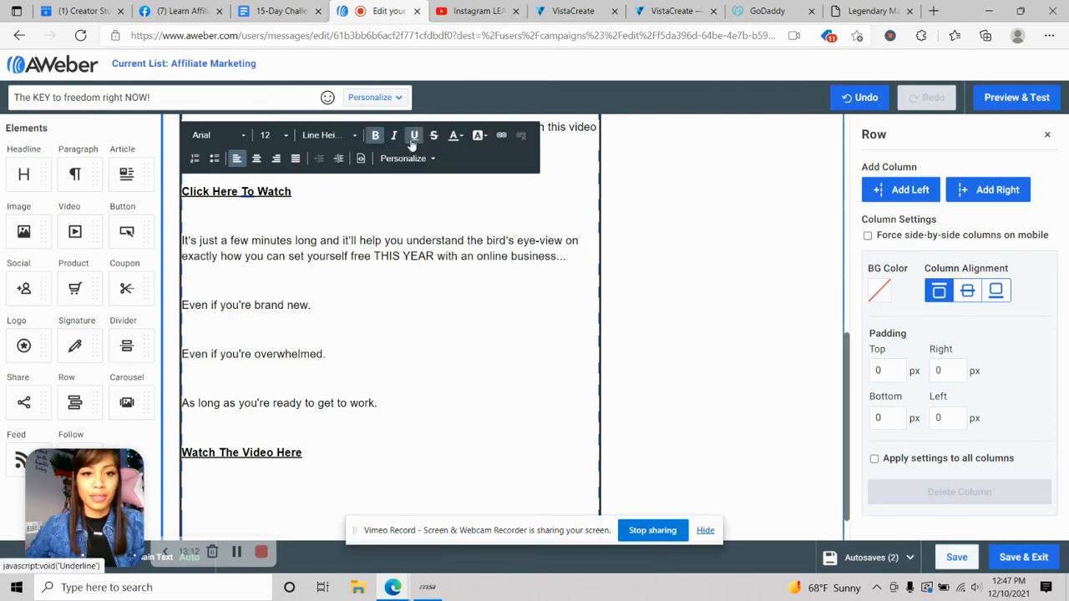
{"action": "left_click", "coordinate": [414, 137]}
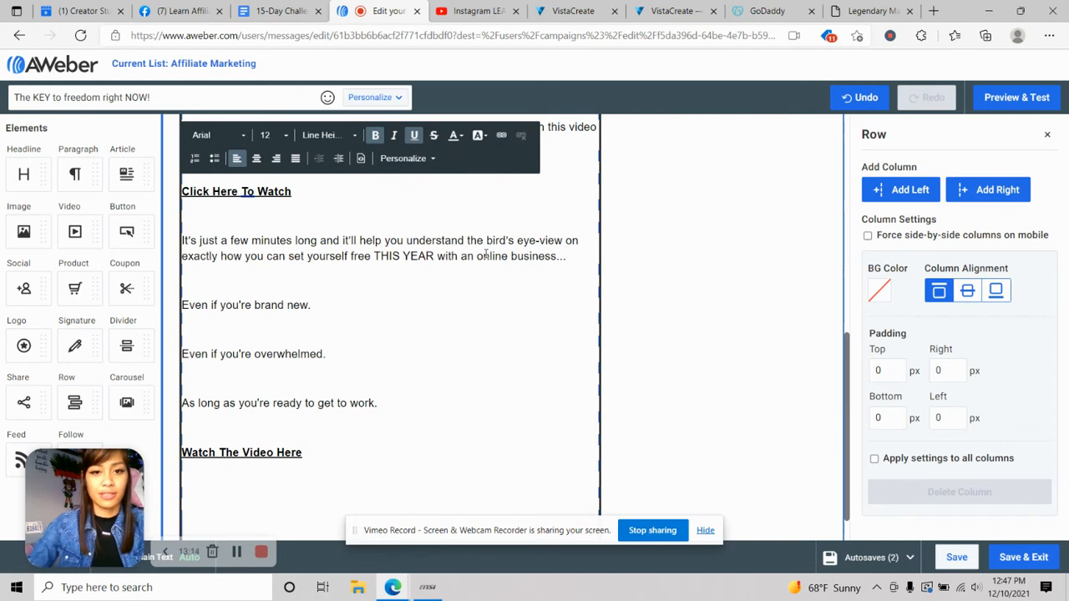
{"action": "type", "text": "asc"}
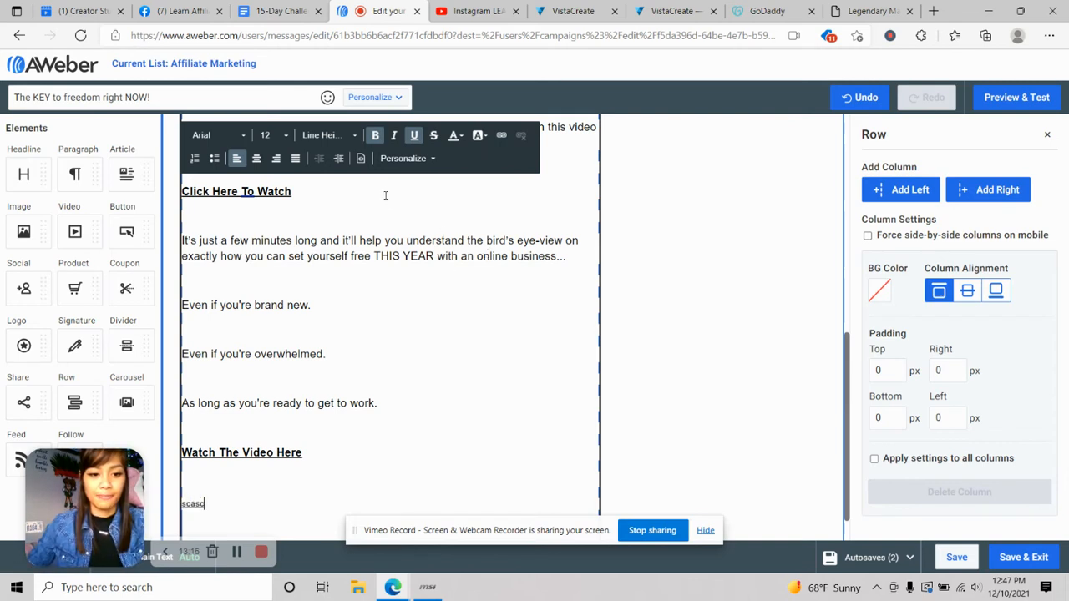
{"action": "key", "text": "BackSpace"}
{"action": "key", "text": "BackSpace"}
{"action": "key", "text": "BackSpace"}
{"action": "key", "text": "BackSpace"}
{"action": "key", "text": "BackSpace"}
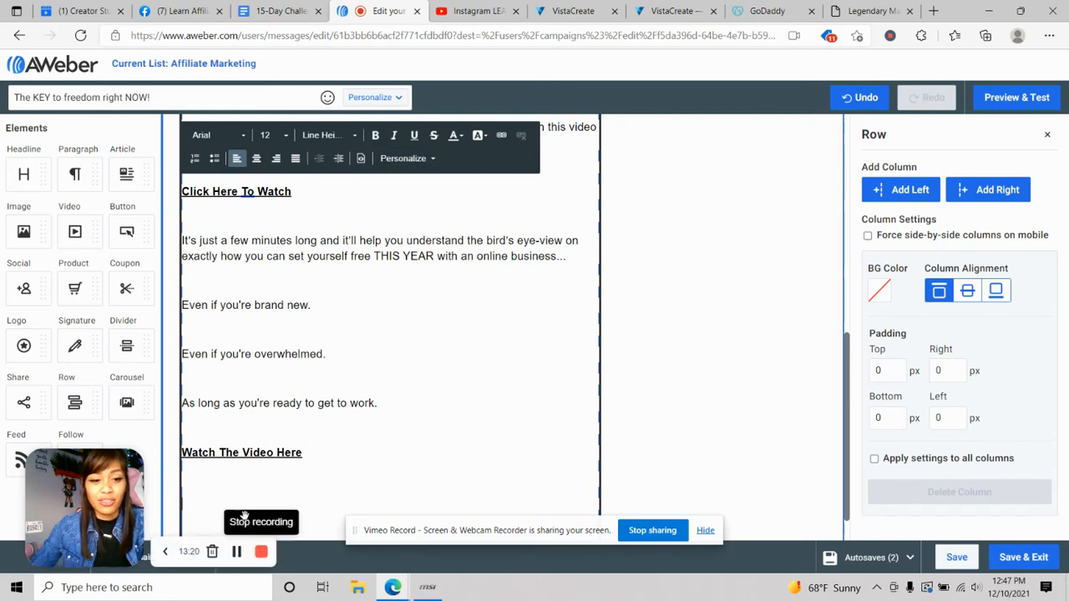
{"action": "scroll", "coordinate": [277, 485], "scroll_direction": "down", "scroll_amount": 1}
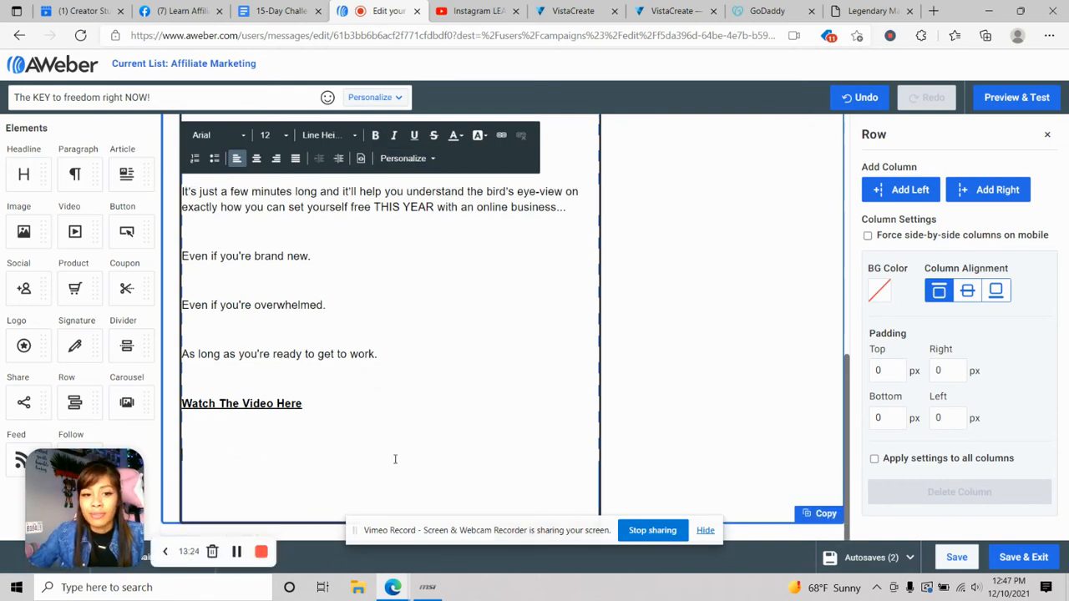
- Open Preview & Test, scroll the preview, and follow the 'Watch The Video Here' link
{"action": "left_click", "coordinate": [1015, 98]}
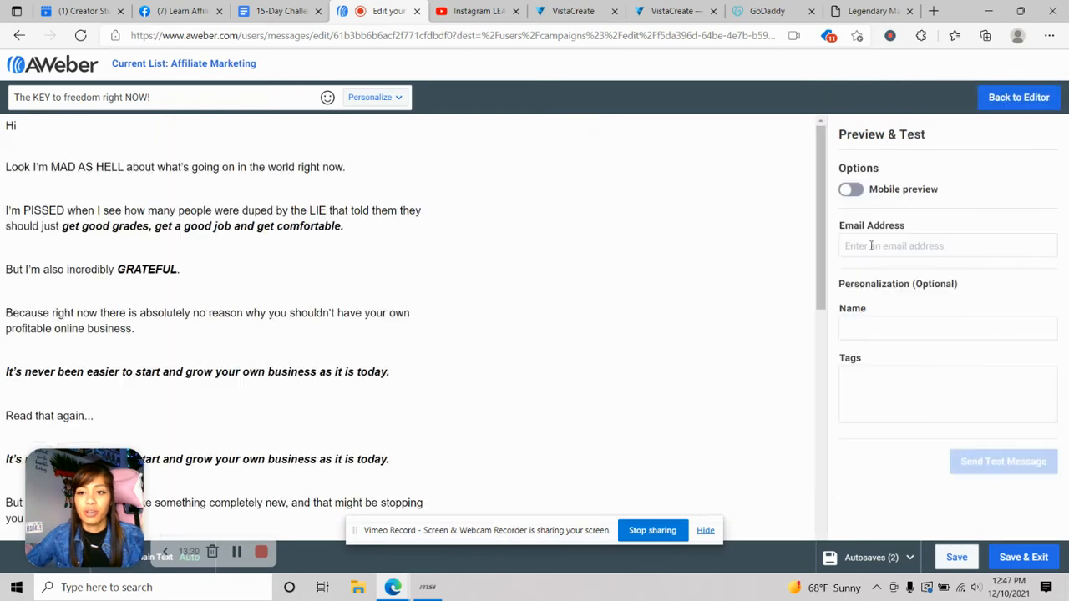
{"action": "scroll", "coordinate": [398, 198], "scroll_direction": "down", "scroll_amount": 7}
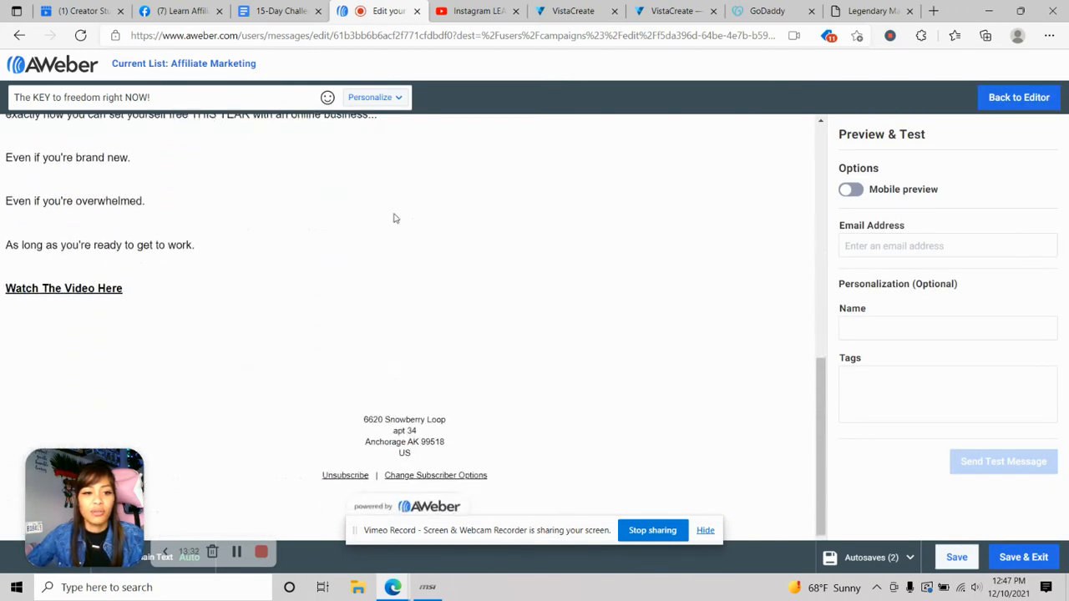
{"action": "scroll", "coordinate": [394, 217], "scroll_direction": "up", "scroll_amount": 5}
{"action": "scroll", "coordinate": [322, 253], "scroll_direction": "up", "scroll_amount": 3}
{"action": "scroll", "coordinate": [575, 225], "scroll_direction": "down", "scroll_amount": 8}
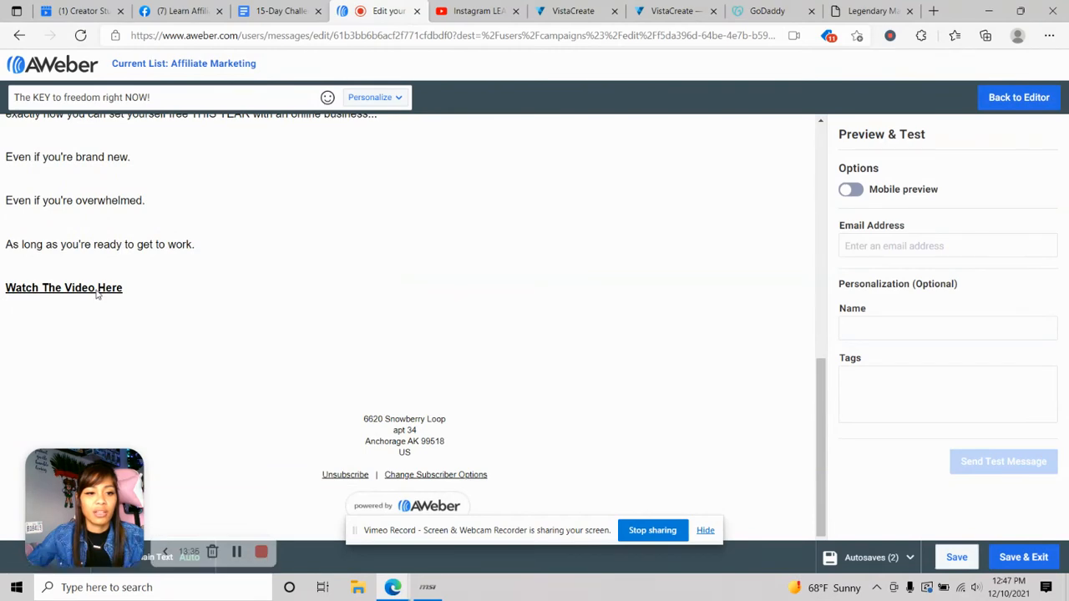
{"action": "left_click", "coordinate": [95, 289]}
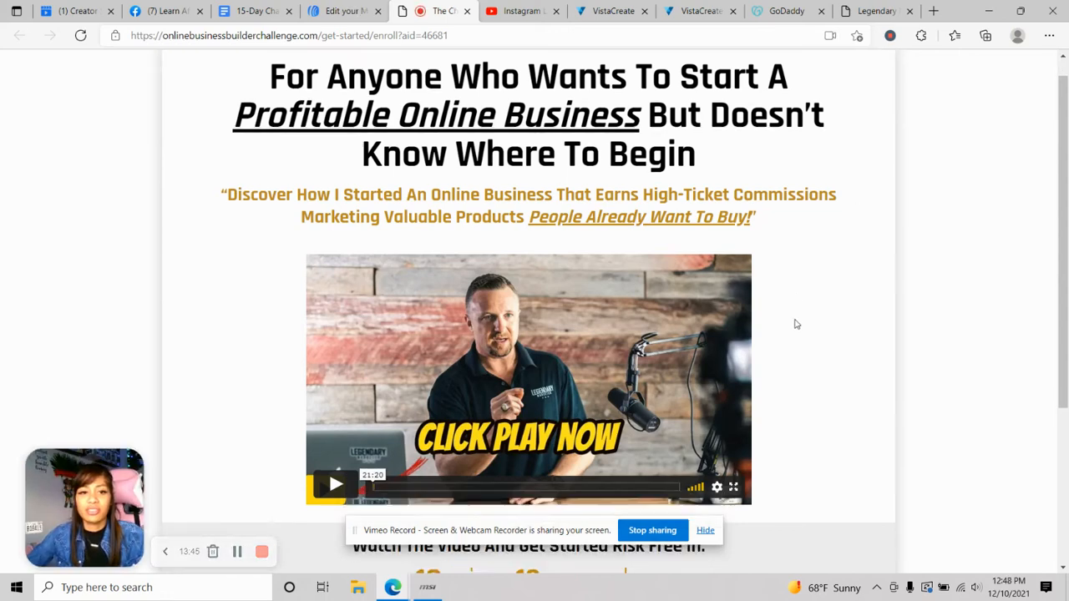
- Check the challenge page from 'Watch The Video Here', then close it
{"action": "scroll", "coordinate": [806, 314], "scroll_direction": "down", "scroll_amount": 3}
{"action": "scroll", "coordinate": [827, 303], "scroll_direction": "up", "scroll_amount": 3}
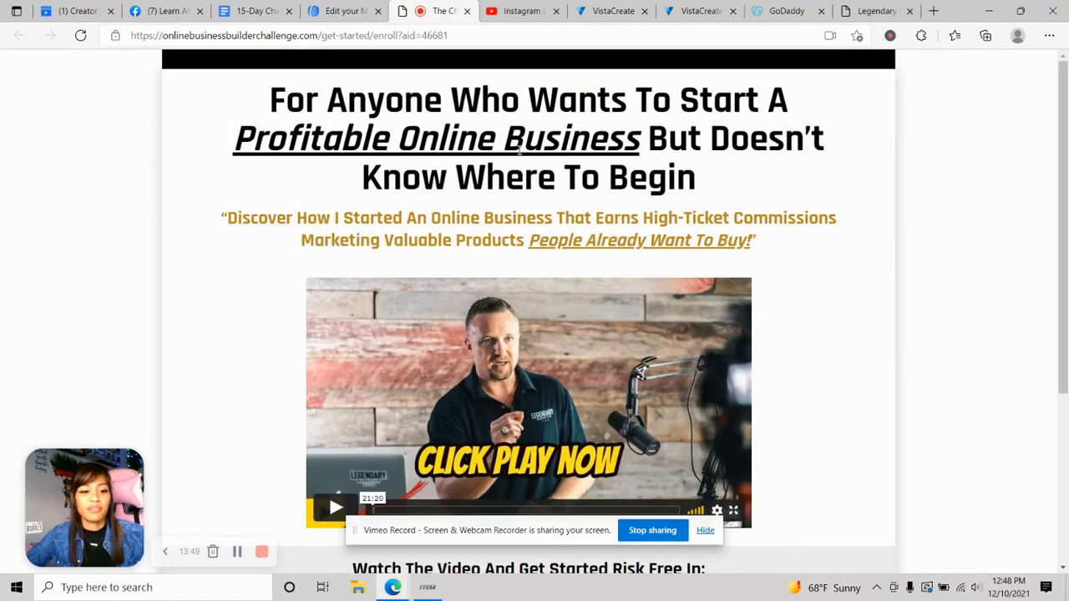
{"action": "left_click", "coordinate": [467, 11]}
- Test 'Click Here To Watch', verify the URL's tracking id, dismiss the $1 popup, close the tab
{"action": "scroll", "coordinate": [214, 240], "scroll_direction": "up", "scroll_amount": 1}
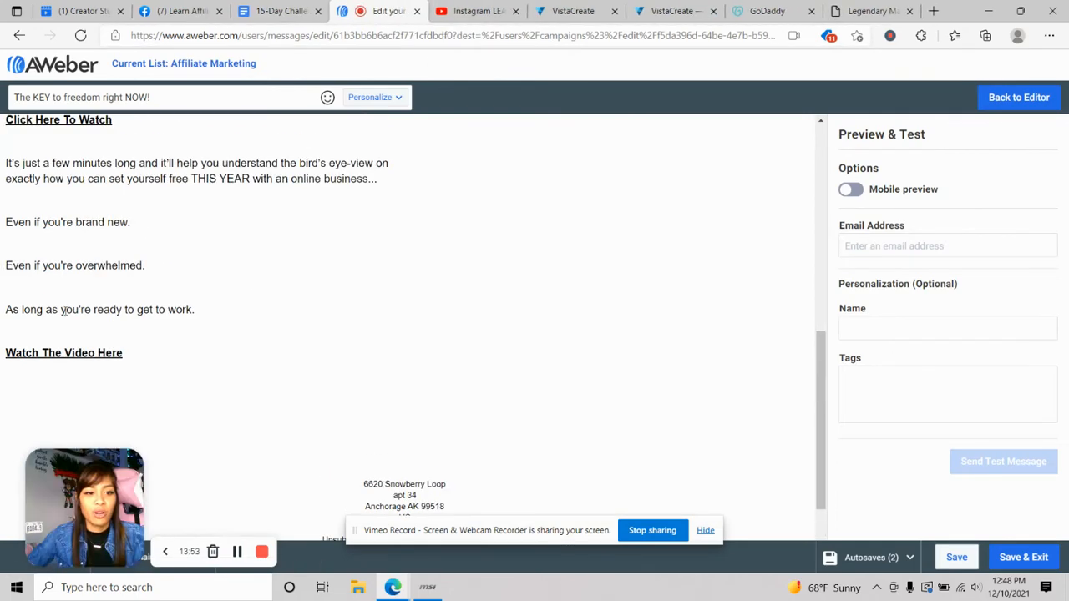
{"action": "scroll", "coordinate": [59, 314], "scroll_direction": "up", "scroll_amount": 3}
{"action": "left_click", "coordinate": [58, 315]}
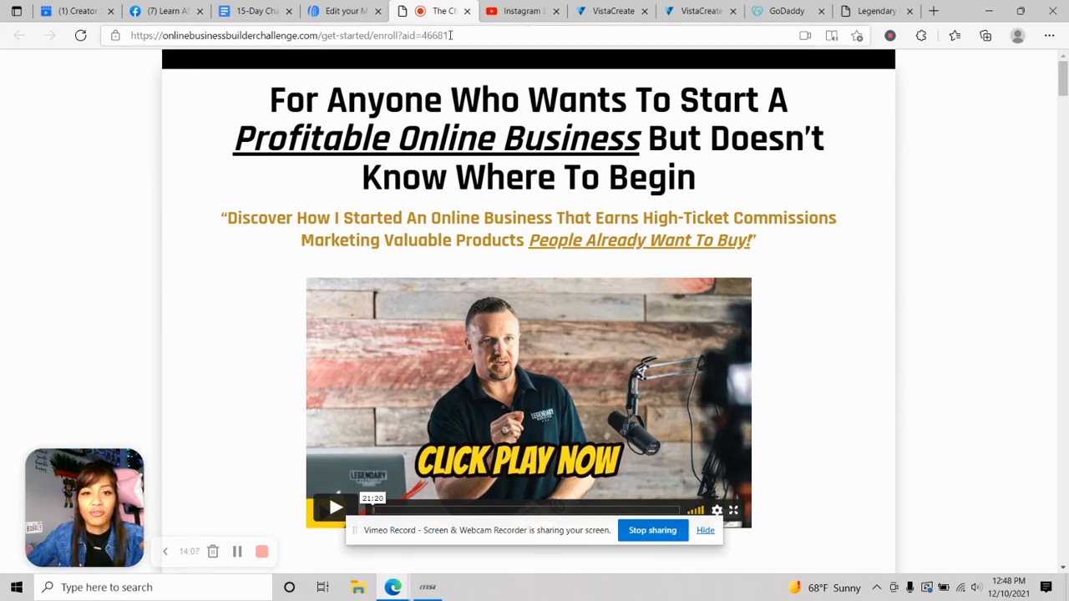
{"action": "left_click_drag", "start_coordinate": [450, 35], "coordinate": [436, 35]}
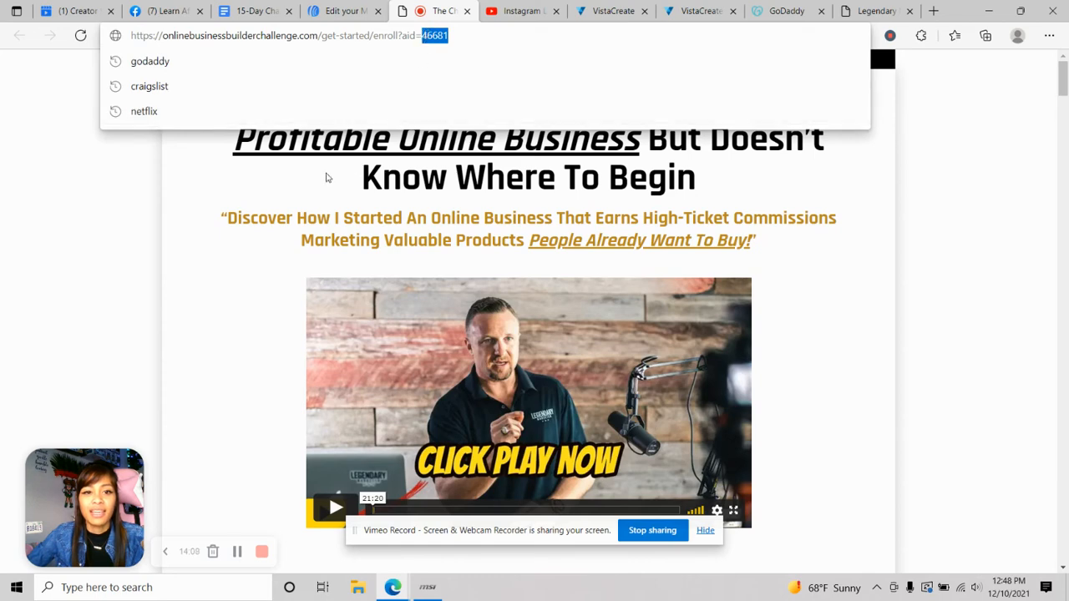
{"action": "left_click", "coordinate": [249, 186]}
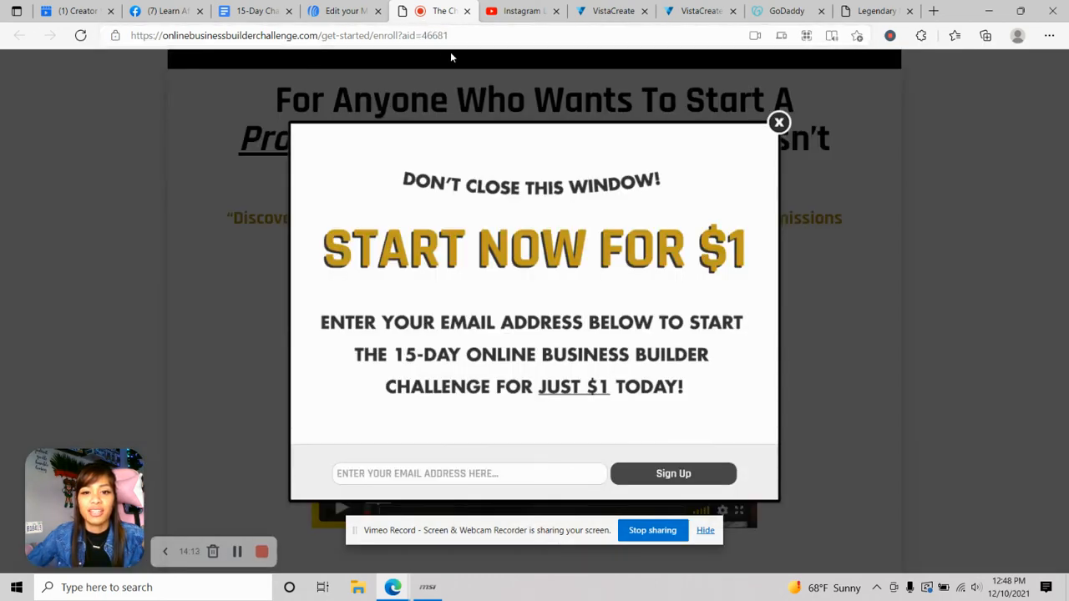
{"action": "left_click", "coordinate": [779, 123]}
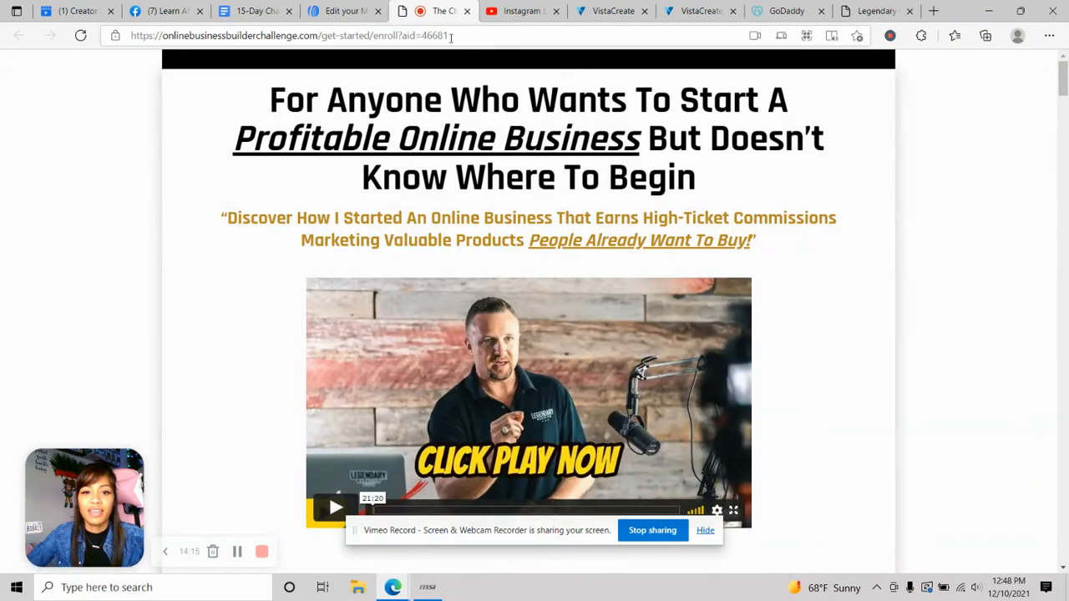
{"action": "left_click", "coordinate": [468, 11]}
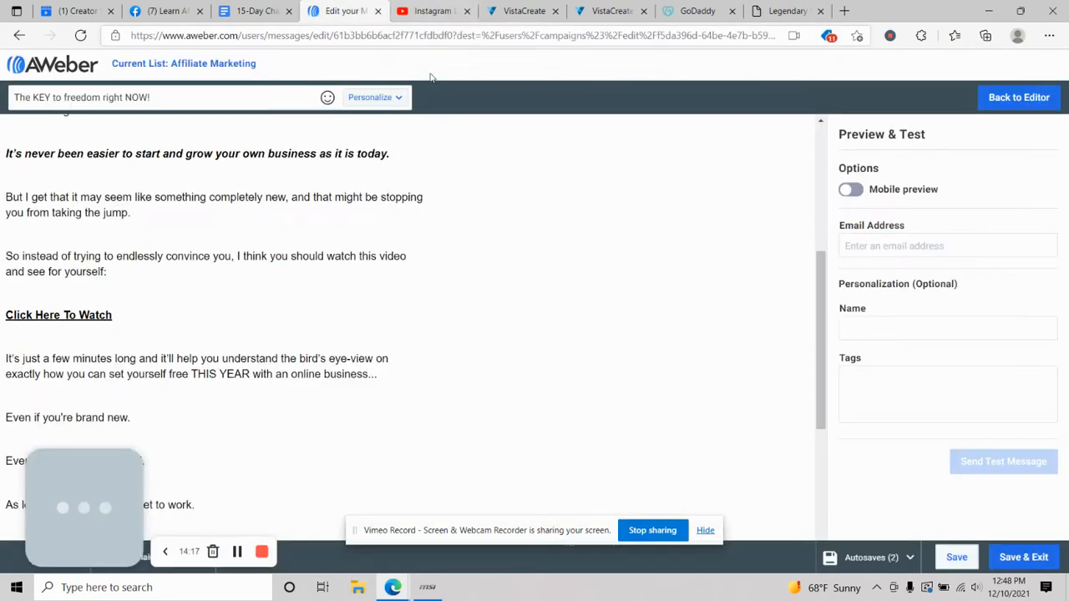
- Leave the preview and save the 'The KEY to freedom right NOW!' email back to the campaign
{"action": "scroll", "coordinate": [138, 309], "scroll_direction": "down", "scroll_amount": 4}
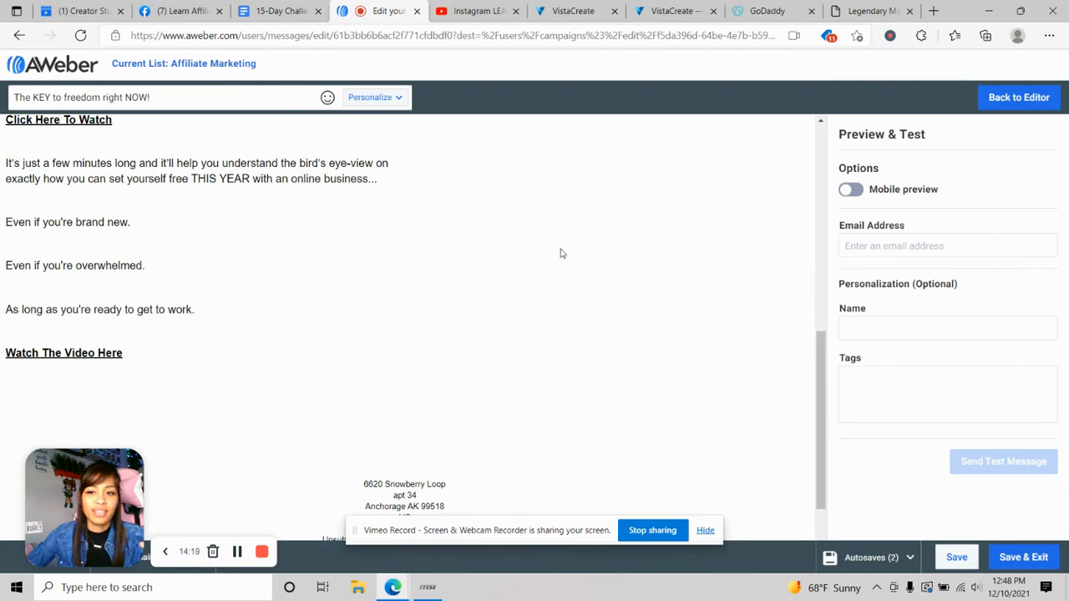
{"action": "left_click", "coordinate": [1019, 101]}
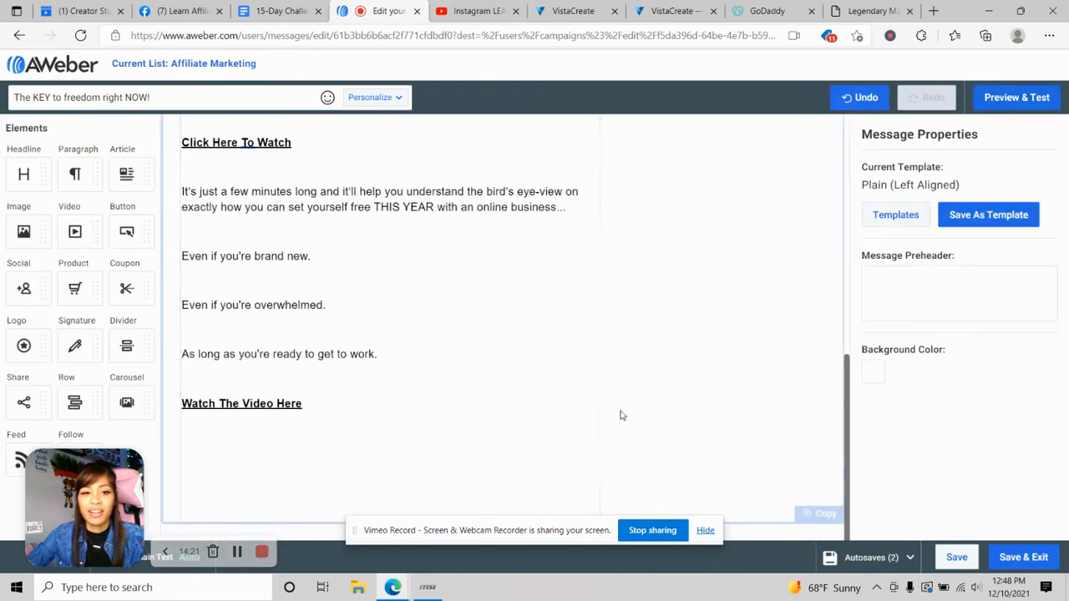
{"action": "scroll", "coordinate": [466, 373], "scroll_direction": "up", "scroll_amount": 2}
{"action": "scroll", "coordinate": [465, 373], "scroll_direction": "up", "scroll_amount": 4}
{"action": "scroll", "coordinate": [484, 353], "scroll_direction": "down", "scroll_amount": 6}
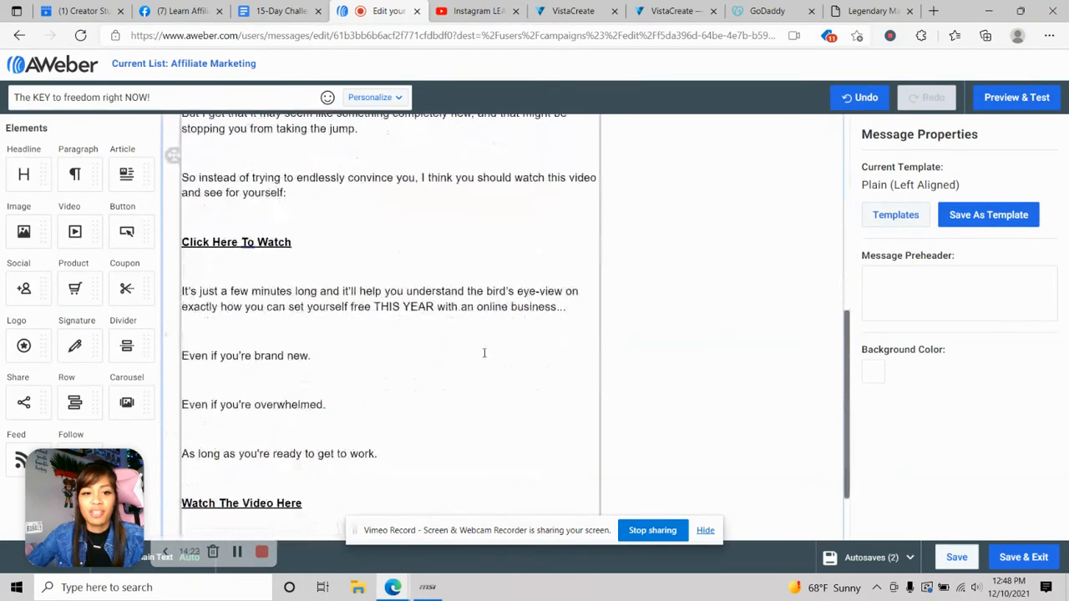
{"action": "left_click", "coordinate": [201, 472]}
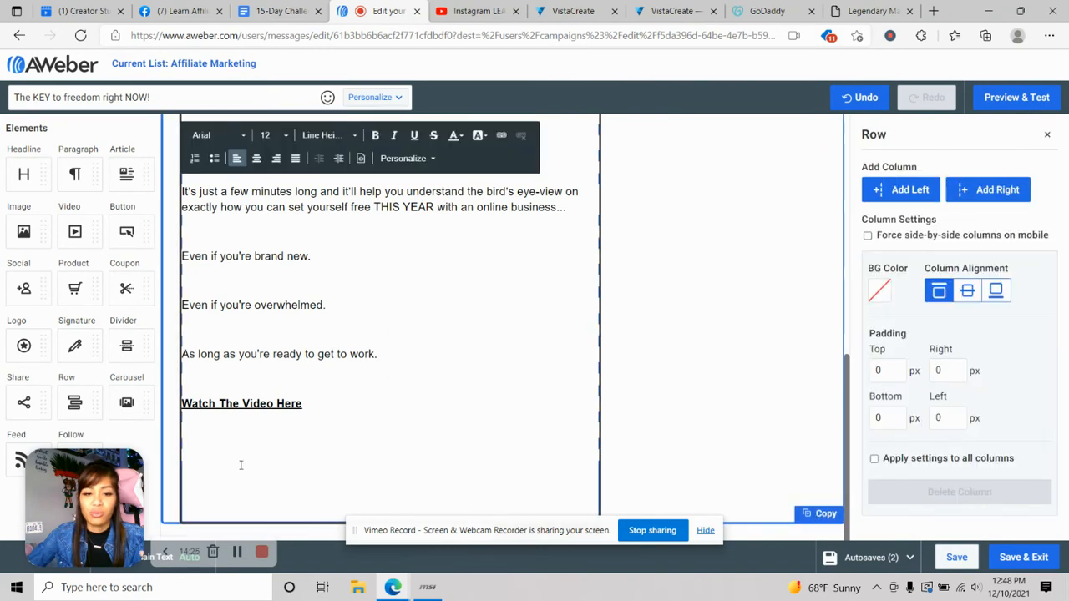
{"action": "left_click", "coordinate": [1023, 560]}
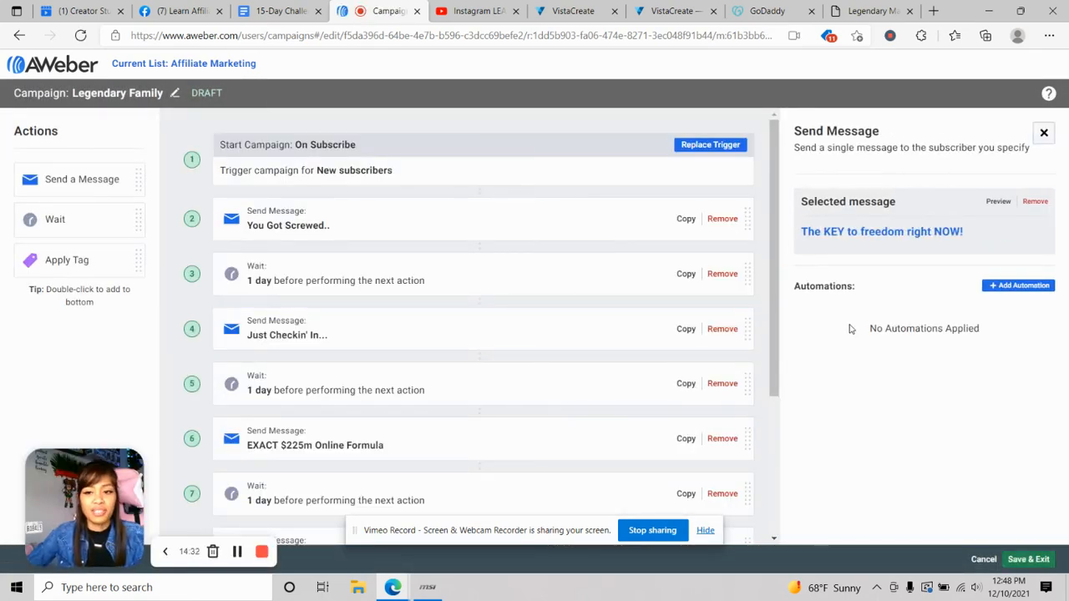
- Add a Send Message step 12 below step 11 with a blank Drag & Drop email, then open the swipe document
{"action": "scroll", "coordinate": [334, 366], "scroll_direction": "down", "scroll_amount": 3}
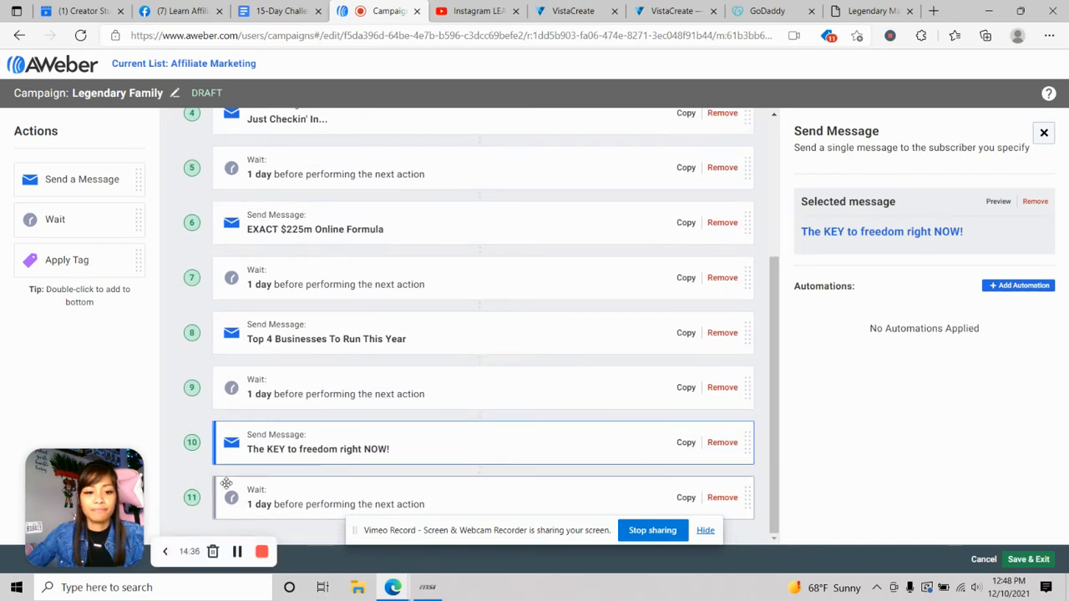
{"action": "left_click_drag", "start_coordinate": [86, 181], "coordinate": [311, 498]}
{"action": "left_click", "coordinate": [974, 240]}
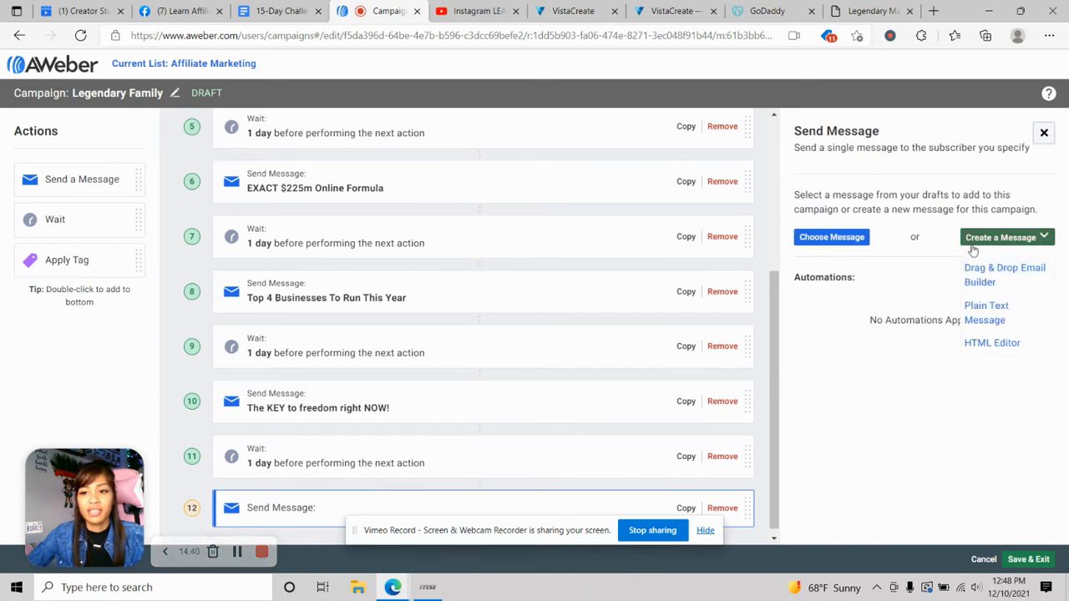
{"action": "left_click", "coordinate": [986, 273]}
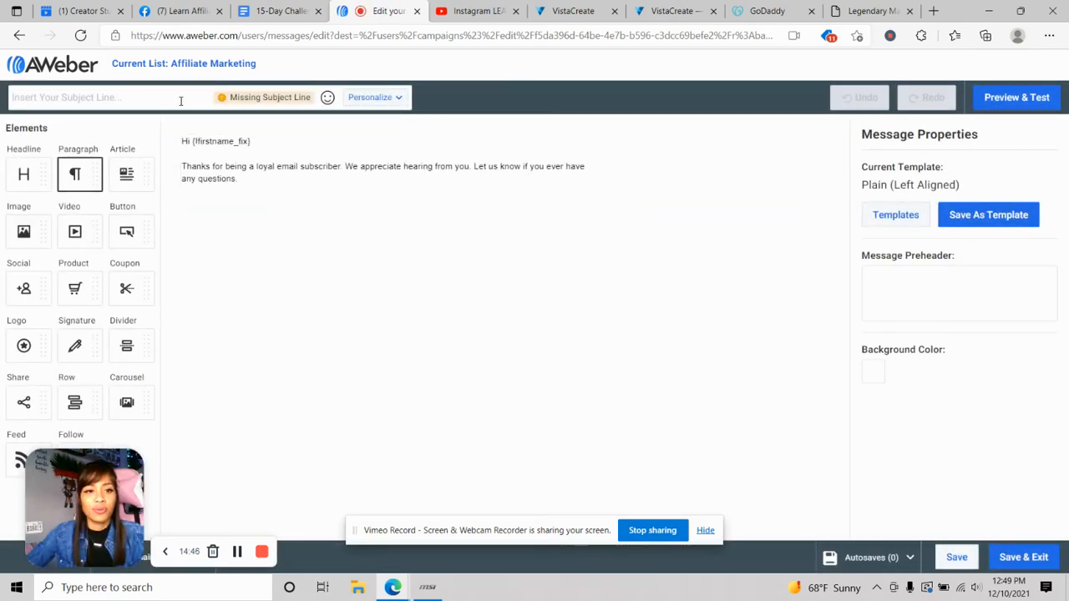
{"action": "left_click", "coordinate": [284, 11]}
{"action": "left_click", "coordinate": [293, 336]}
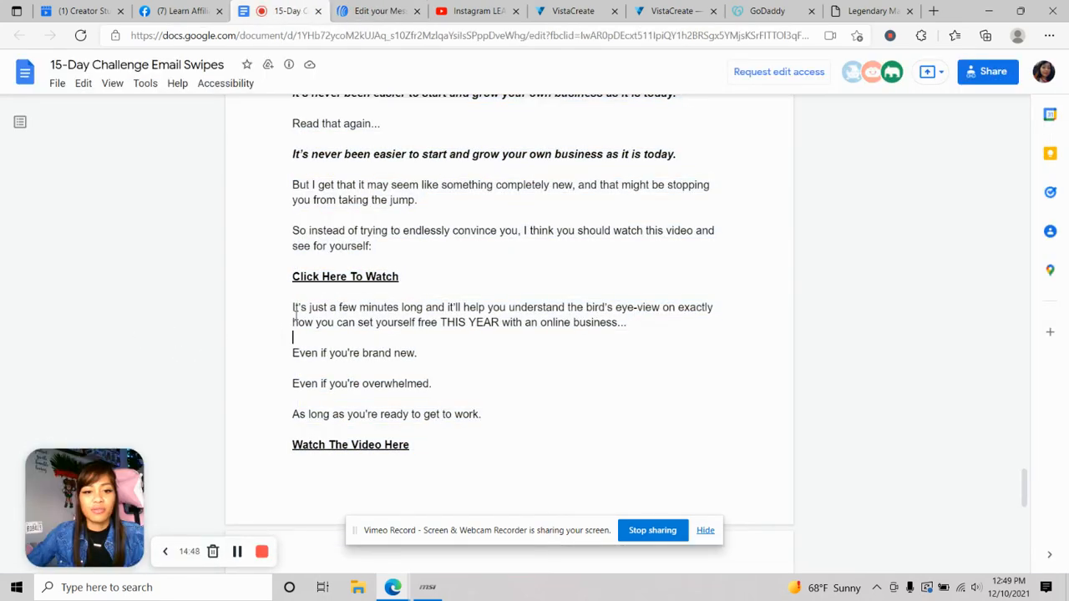
- Paste Email Swipe #6's subject 'Dave's Secret Online Biz Formula' into the step-12 message's subject line
{"action": "scroll", "coordinate": [293, 310], "scroll_direction": "down", "scroll_amount": 5}
{"action": "scroll", "coordinate": [367, 167], "scroll_direction": "down", "scroll_amount": 2}
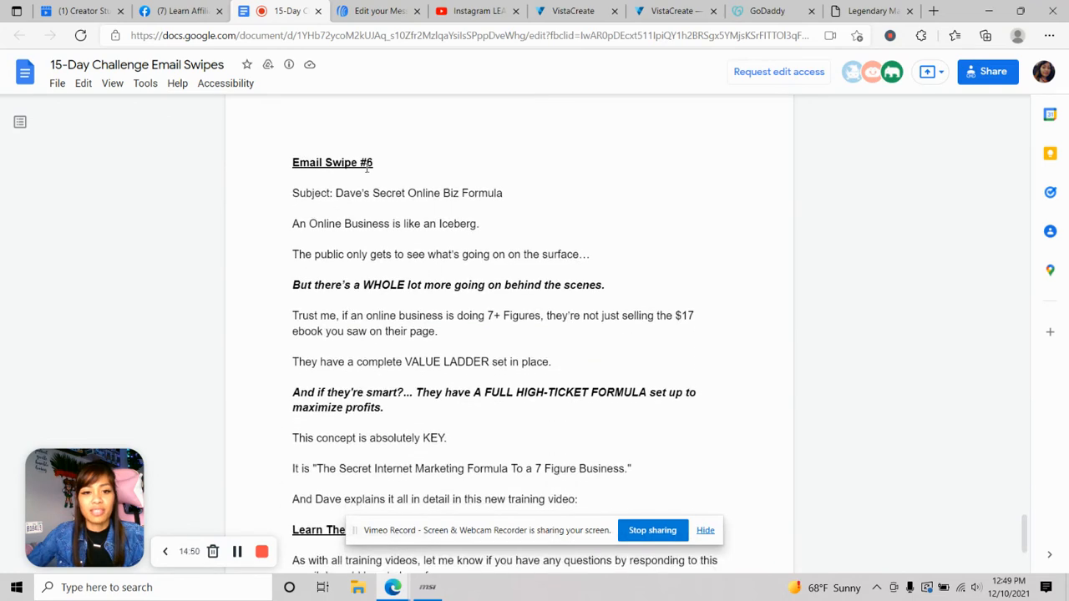
{"action": "left_click_drag", "start_coordinate": [336, 193], "coordinate": [489, 193]}
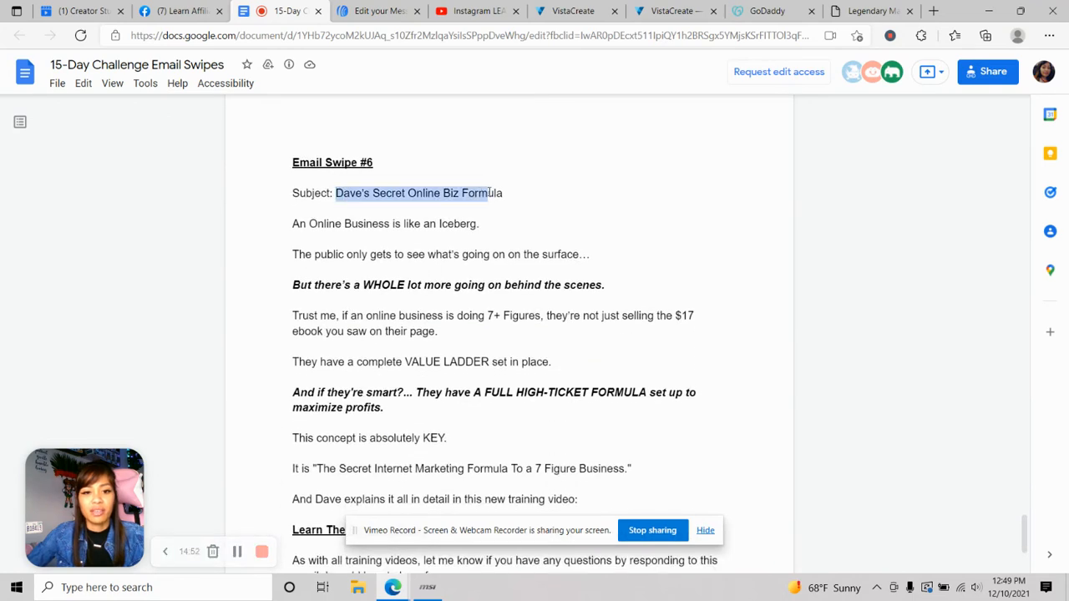
{"action": "right_click", "coordinate": [492, 195]}
{"action": "left_click", "coordinate": [512, 207]}
{"action": "left_click", "coordinate": [380, 11]}
{"action": "right_click", "coordinate": [131, 104]}
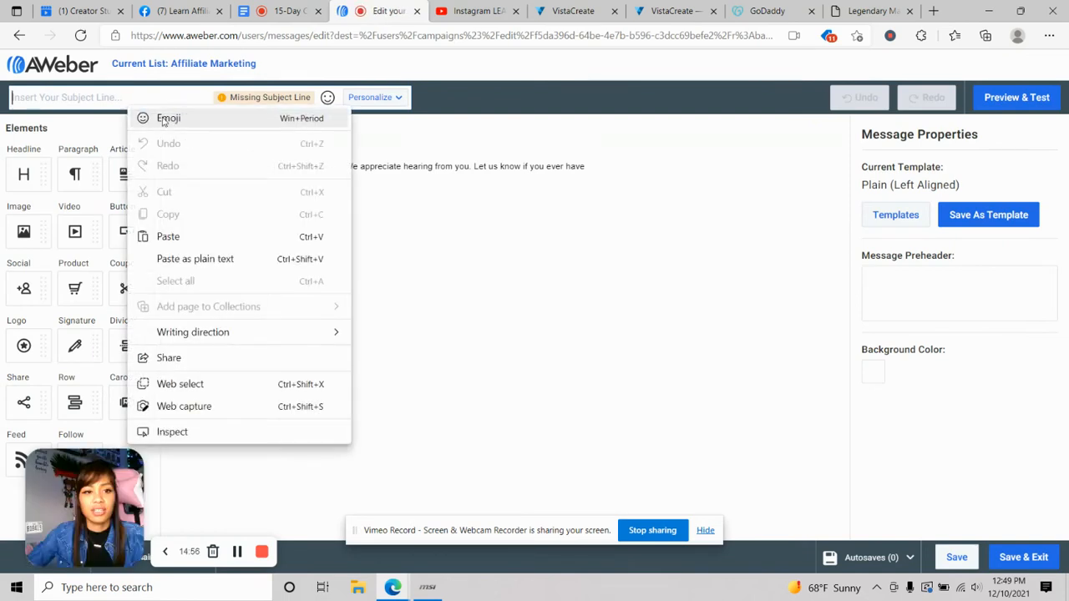
{"action": "left_click", "coordinate": [193, 237]}
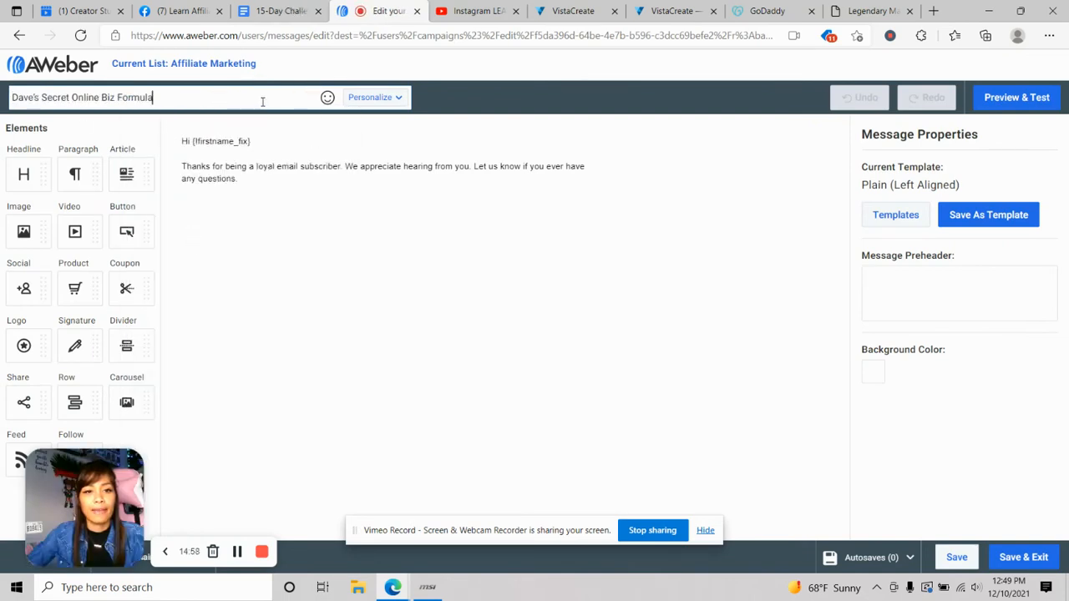
{"action": "left_click", "coordinate": [280, 11]}
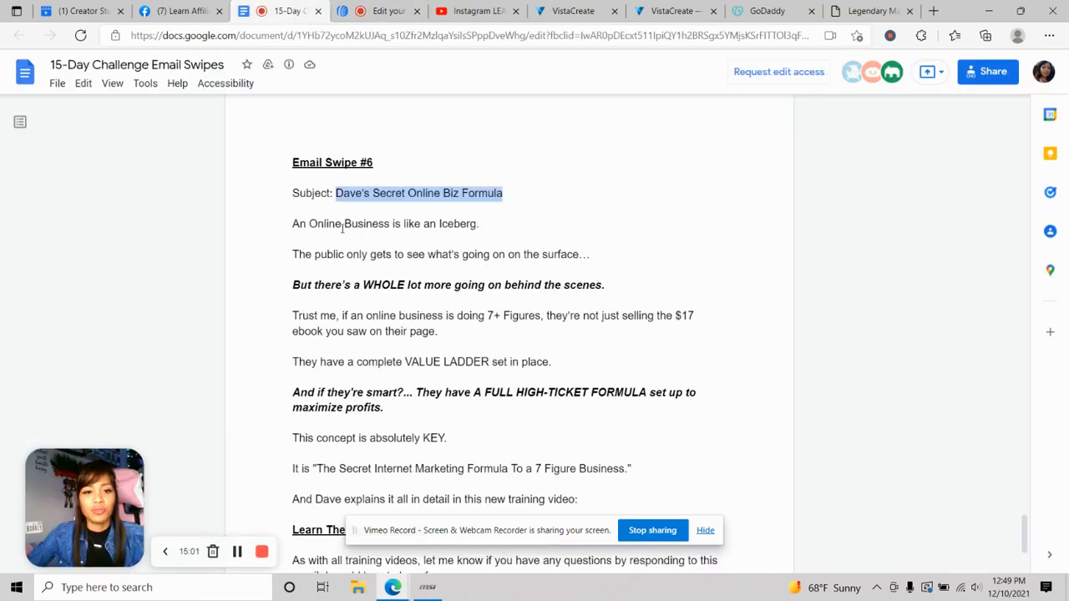
- Copy the Email Swipe #6 body and select the placeholder thank-you paragraph in the AWeber email
{"action": "left_click_drag", "start_coordinate": [290, 224], "coordinate": [890, 599]}
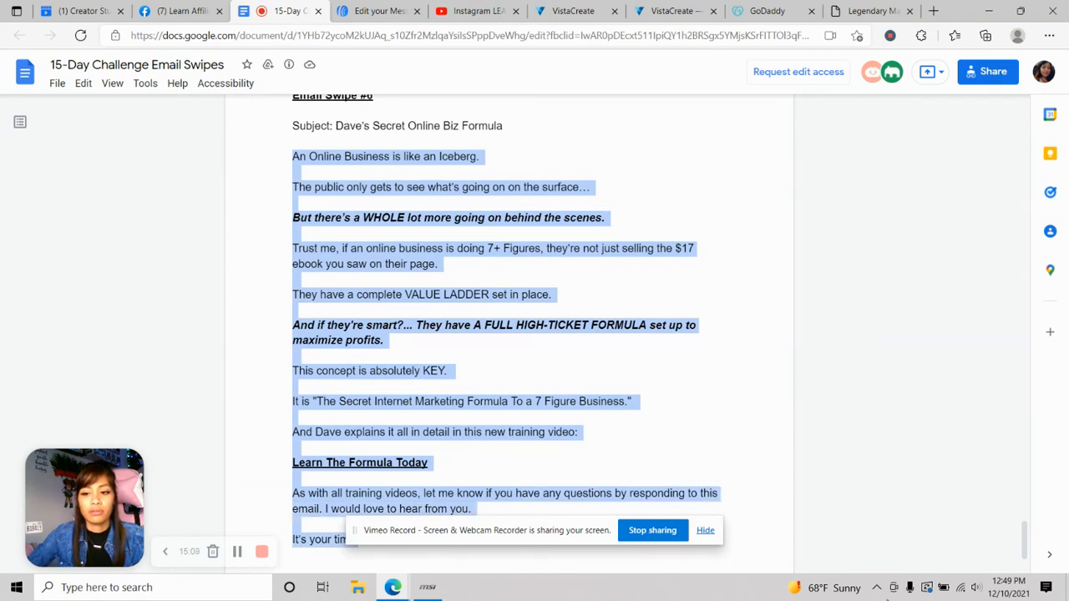
{"action": "scroll", "coordinate": [706, 296], "scroll_direction": "down", "scroll_amount": 2}
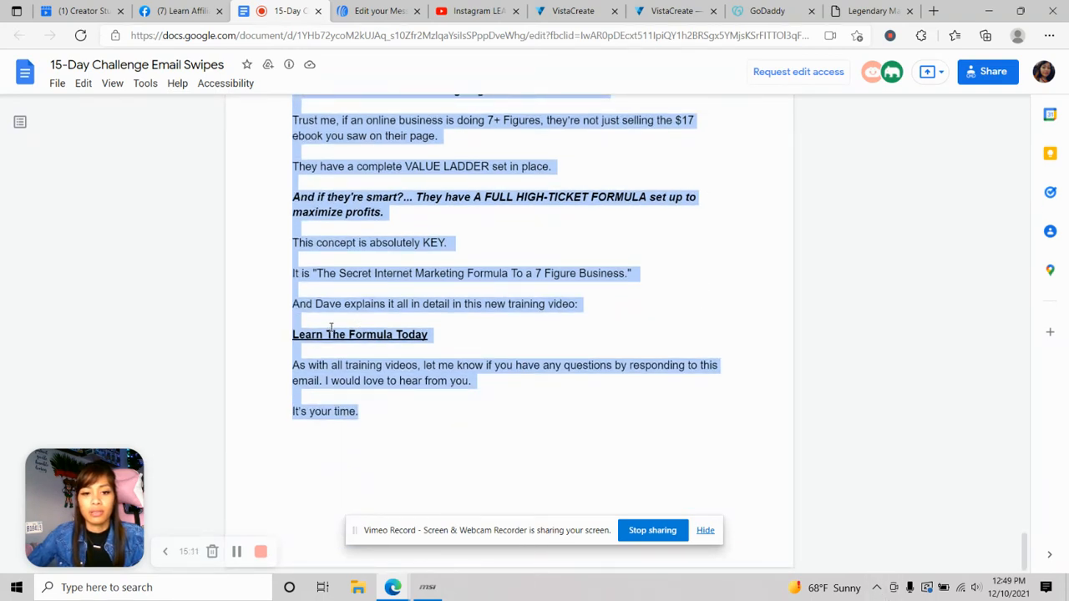
{"action": "right_click", "coordinate": [344, 307]}
{"action": "left_click", "coordinate": [412, 327]}
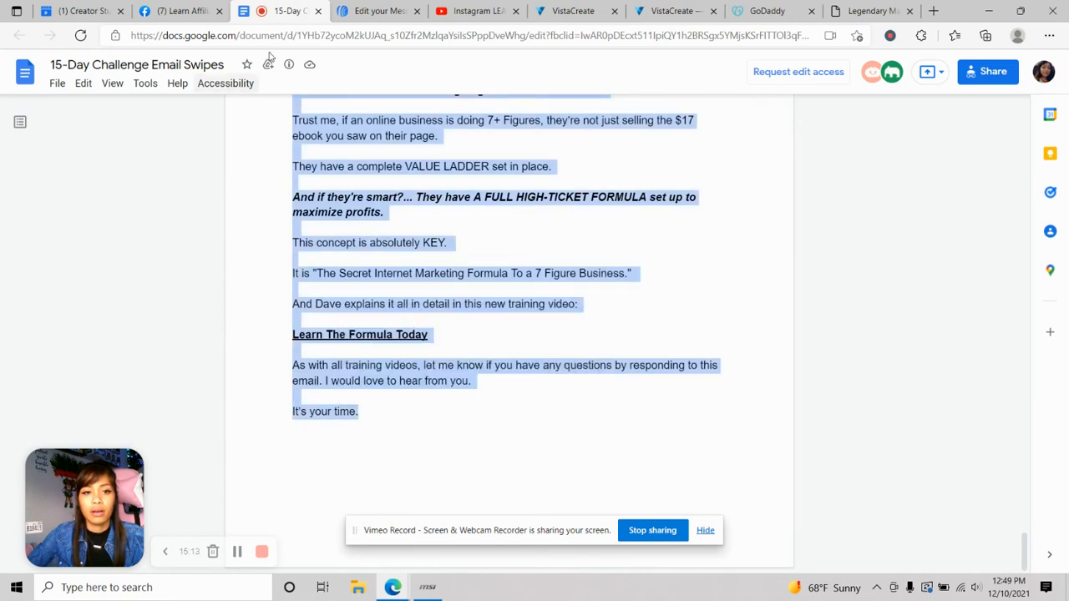
{"action": "left_click", "coordinate": [380, 11]}
{"action": "left_click_drag", "start_coordinate": [256, 182], "coordinate": [184, 153]}
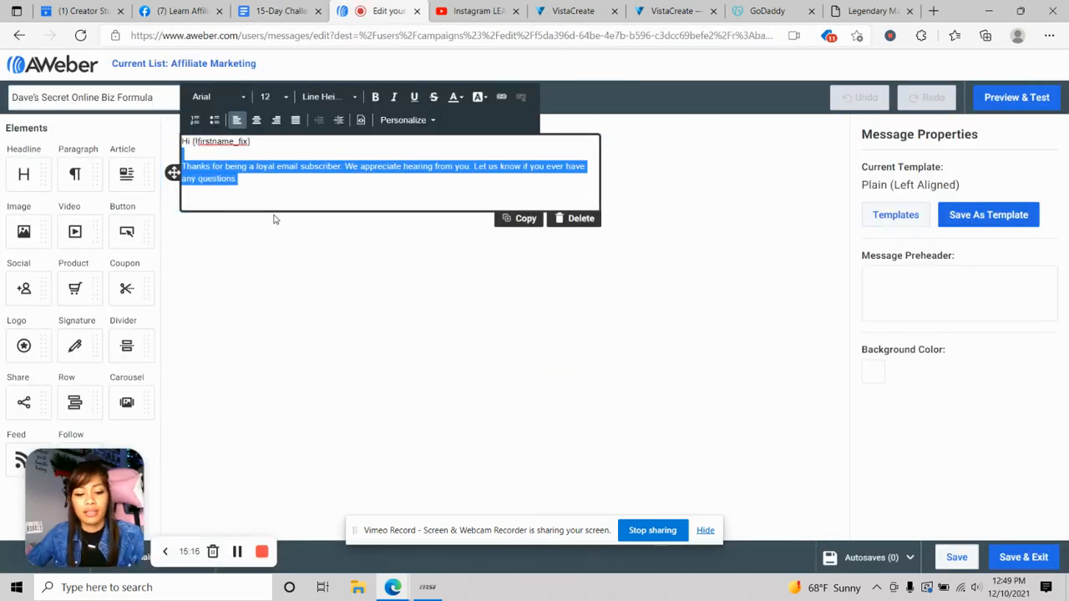
- Paste the Swipe #6 body over the placeholder and set the first-name greeting to font size 16
{"action": "key", "text": "ctrl+v"}
{"action": "scroll", "coordinate": [349, 300], "scroll_direction": "up", "scroll_amount": 5}
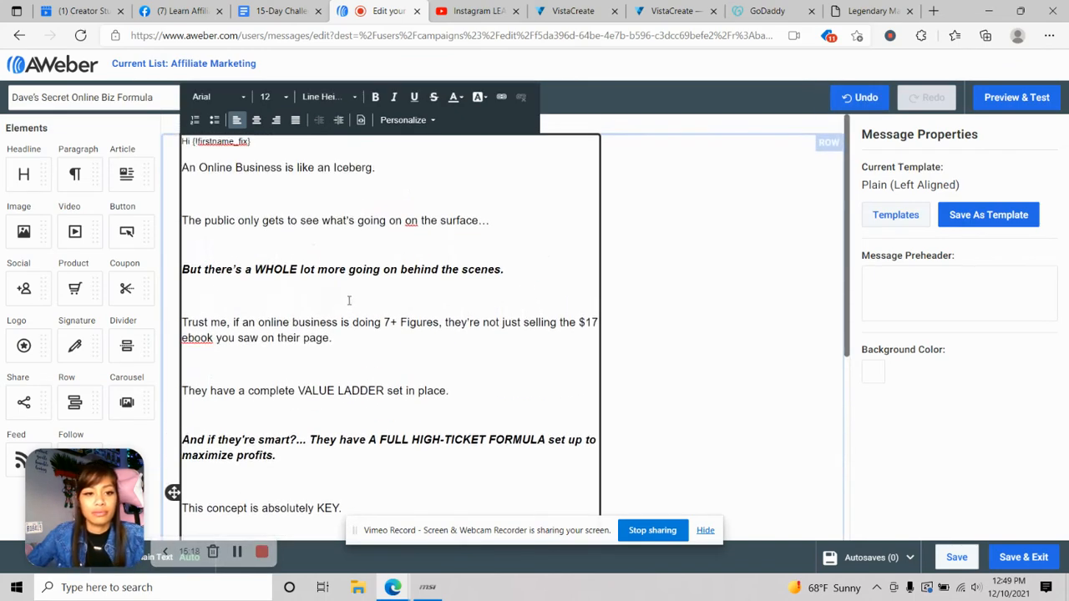
{"action": "left_click_drag", "start_coordinate": [269, 142], "coordinate": [202, 142]}
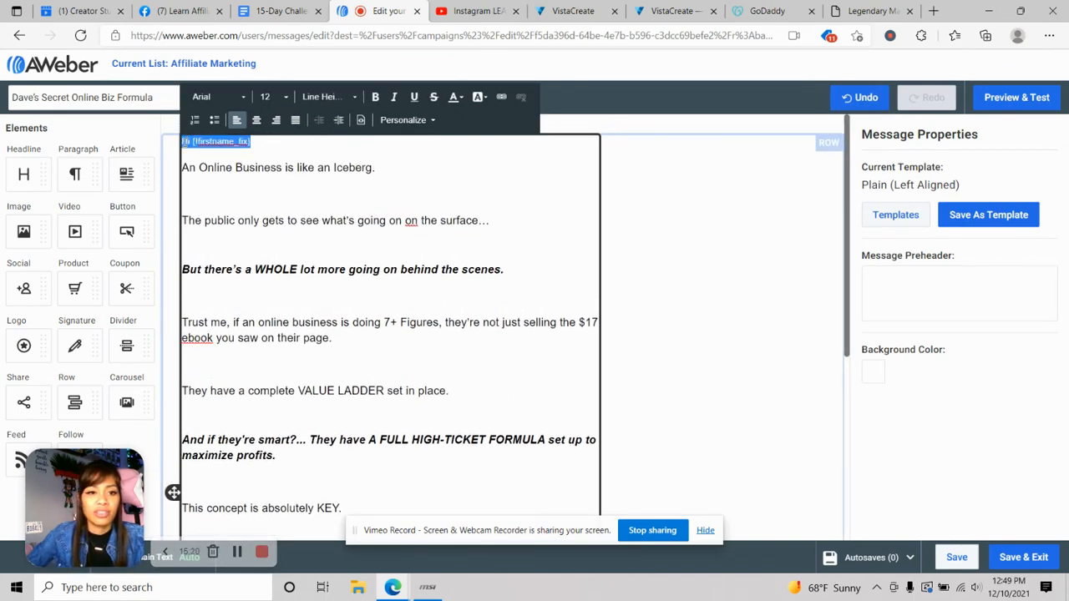
{"action": "left_click", "coordinate": [275, 97]}
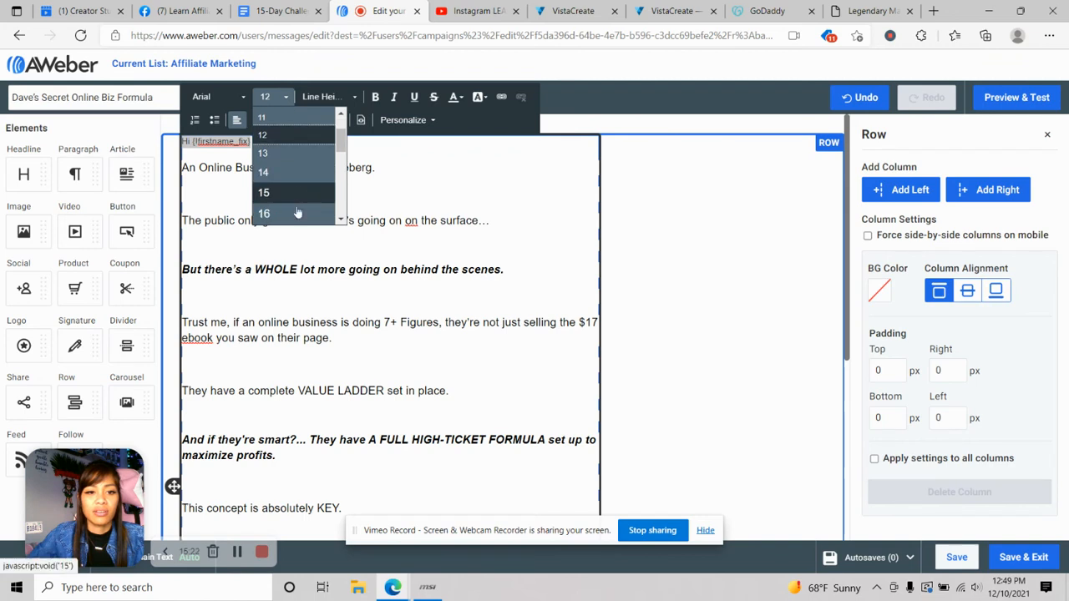
{"action": "left_click", "coordinate": [297, 213]}
{"action": "left_click", "coordinate": [440, 195]}
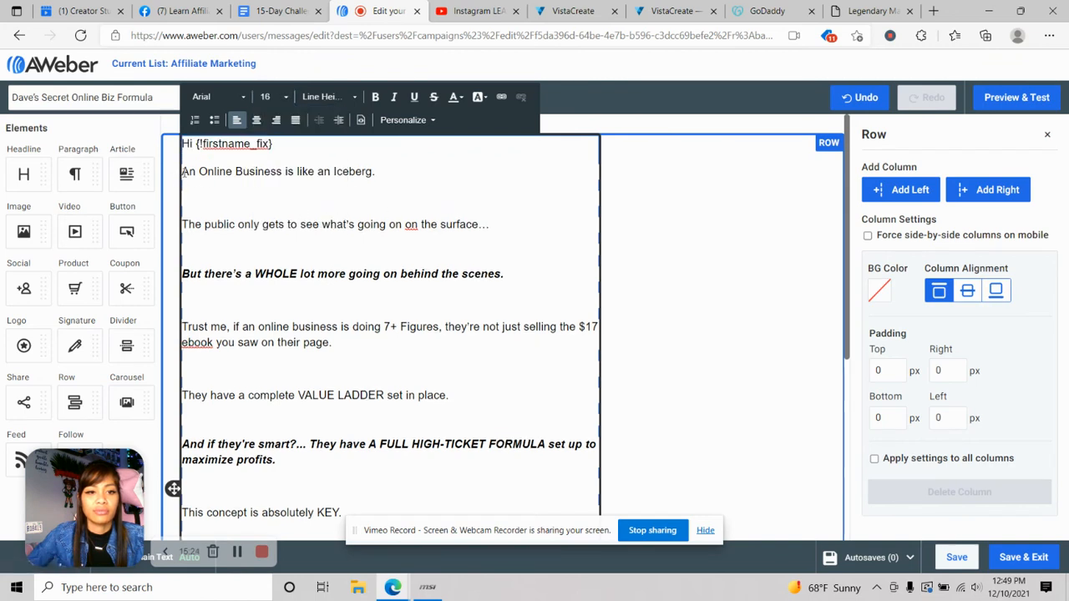
- Select the 'Learn The Formula Today' line in the email body
{"action": "scroll", "coordinate": [342, 307], "scroll_direction": "down", "scroll_amount": 2}
{"action": "scroll", "coordinate": [342, 307], "scroll_direction": "up", "scroll_amount": 2}
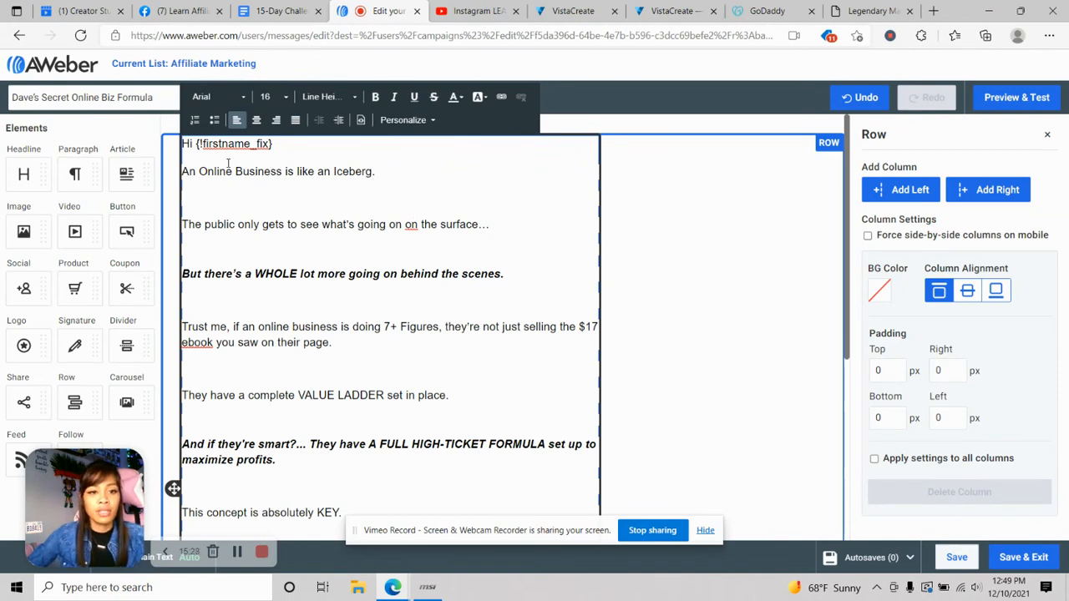
{"action": "scroll", "coordinate": [262, 173], "scroll_direction": "down", "scroll_amount": 5}
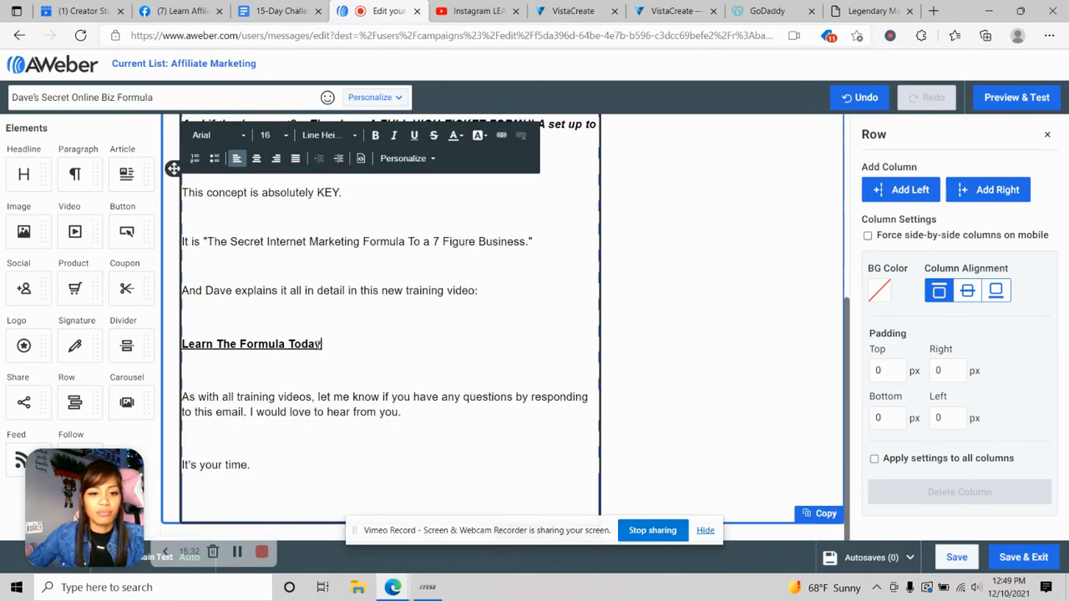
{"action": "left_click_drag", "start_coordinate": [321, 344], "coordinate": [192, 347]}
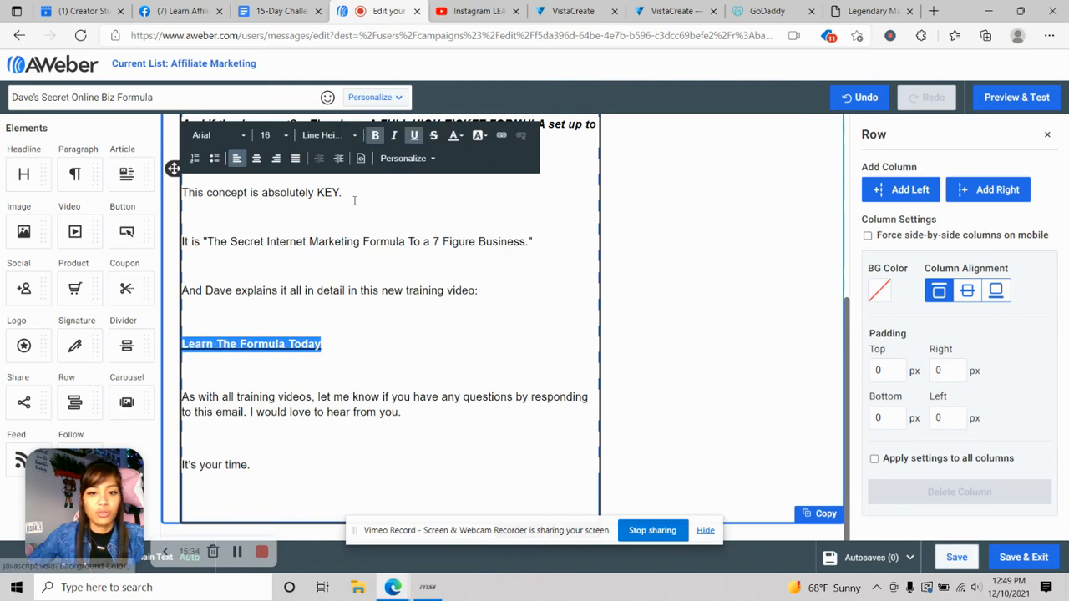
- Link 'Learn The Formula Today' to the Legendary Marketer affiliate sales page URL
{"action": "left_click", "coordinate": [501, 135]}
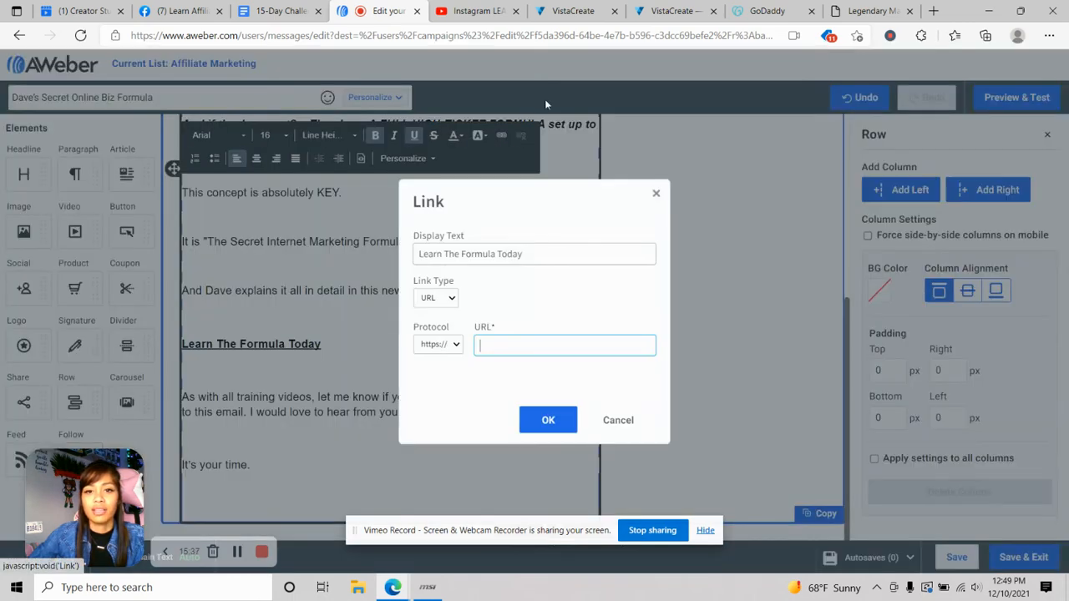
{"action": "left_click", "coordinate": [869, 11]}
{"action": "left_click", "coordinate": [928, 230]}
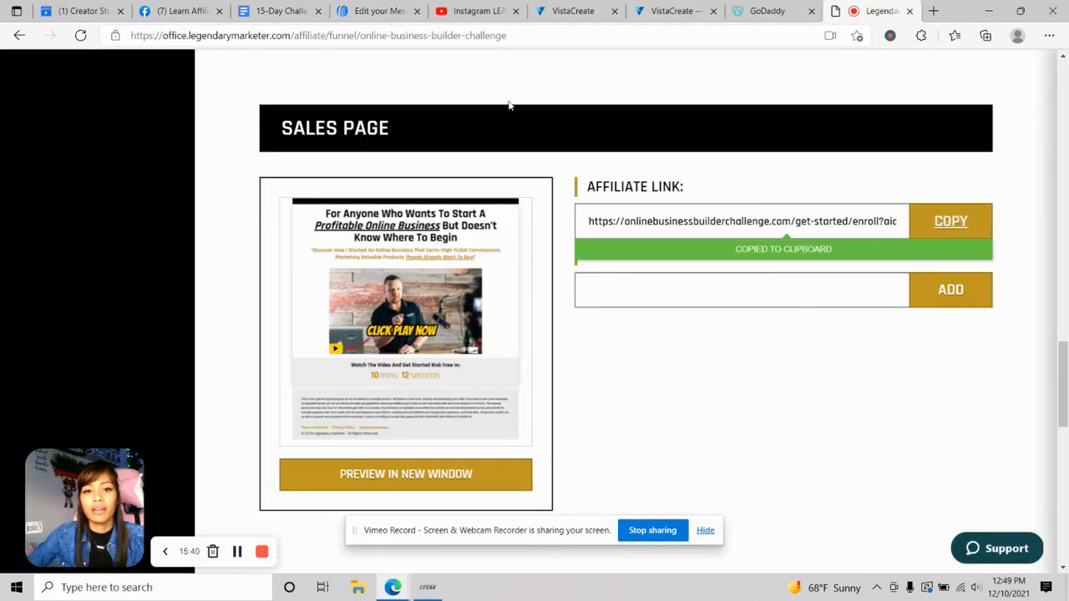
{"action": "left_click", "coordinate": [374, 11]}
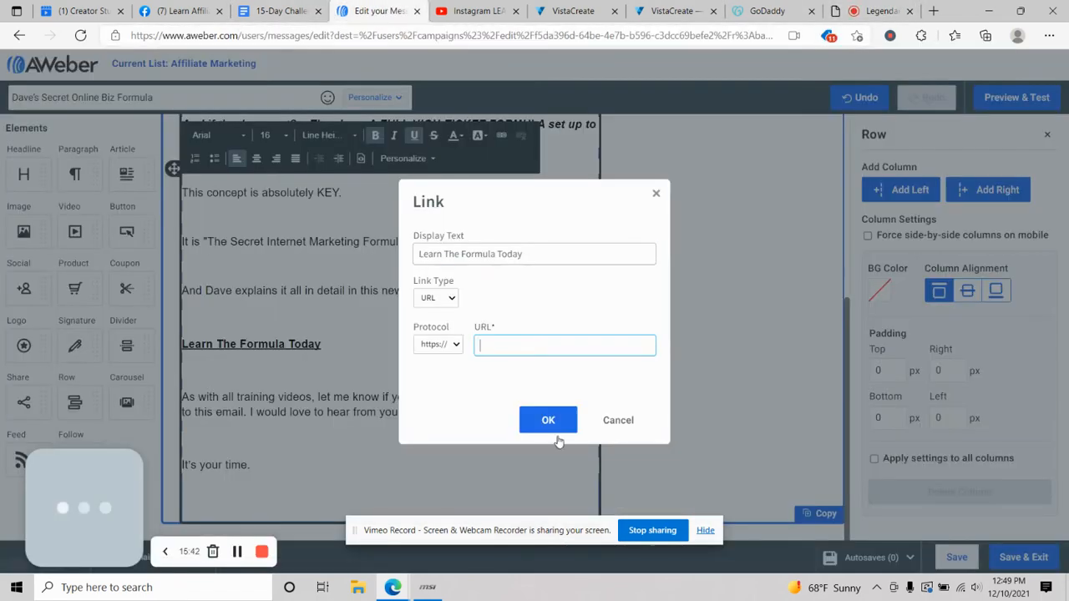
{"action": "right_click", "coordinate": [531, 361]}
{"action": "left_click", "coordinate": [566, 137]}
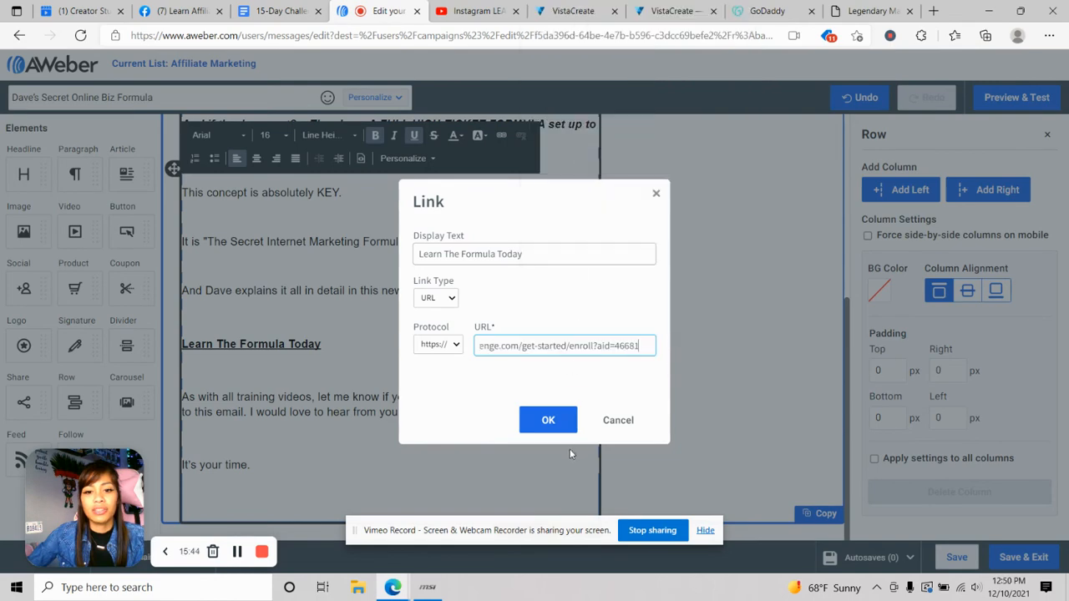
{"action": "left_click", "coordinate": [552, 422]}
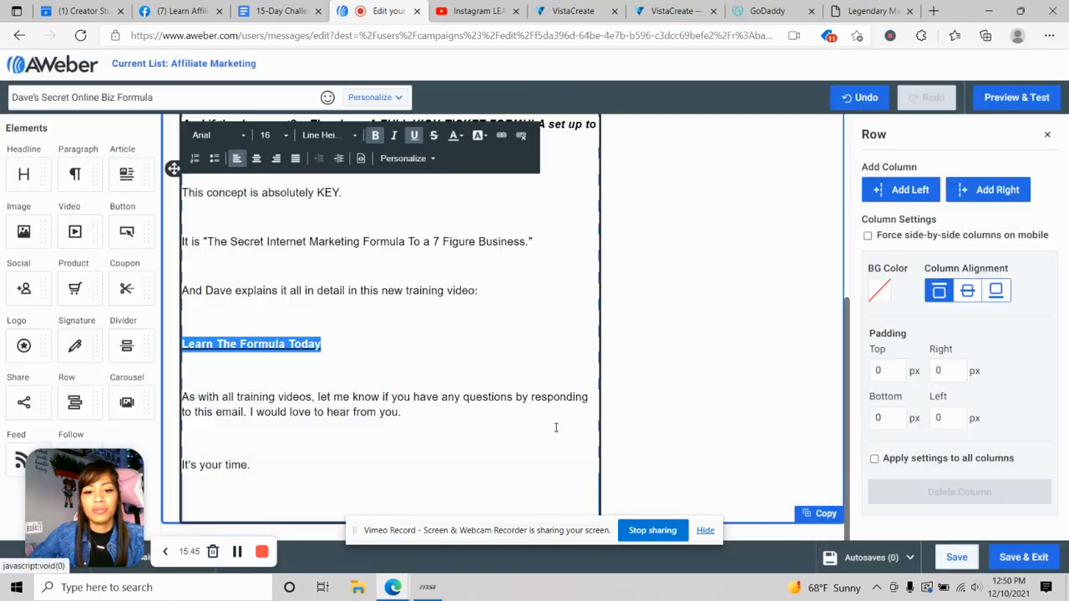
- Preview the email, test the link opens the enrollment page, and return to the editor
{"action": "left_click", "coordinate": [1020, 97]}
{"action": "scroll", "coordinate": [236, 332], "scroll_direction": "down", "scroll_amount": 5}
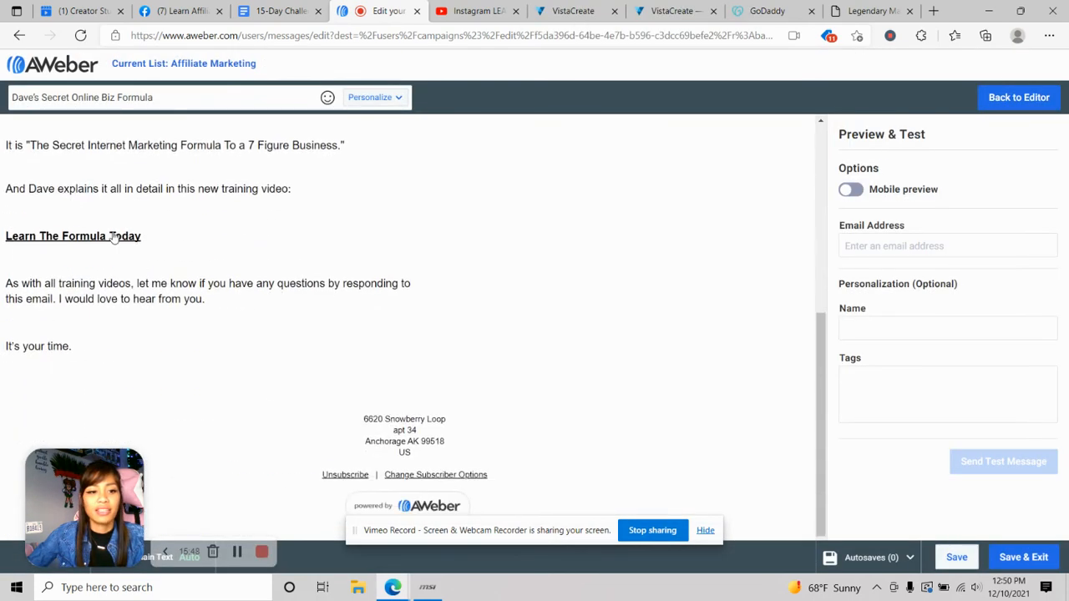
{"action": "left_click", "coordinate": [114, 237]}
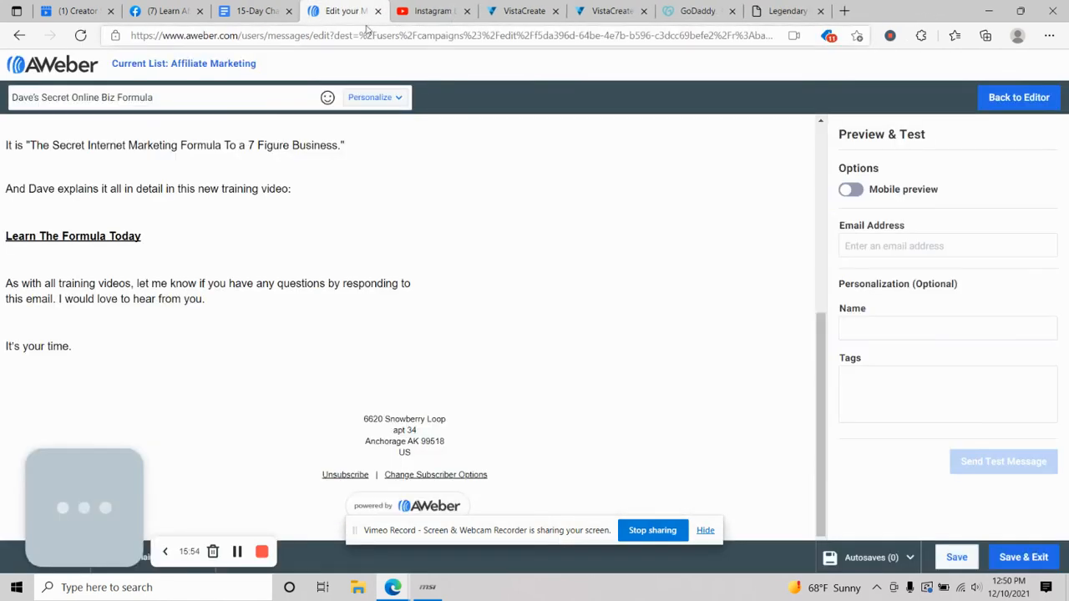
{"action": "left_click", "coordinate": [466, 10]}
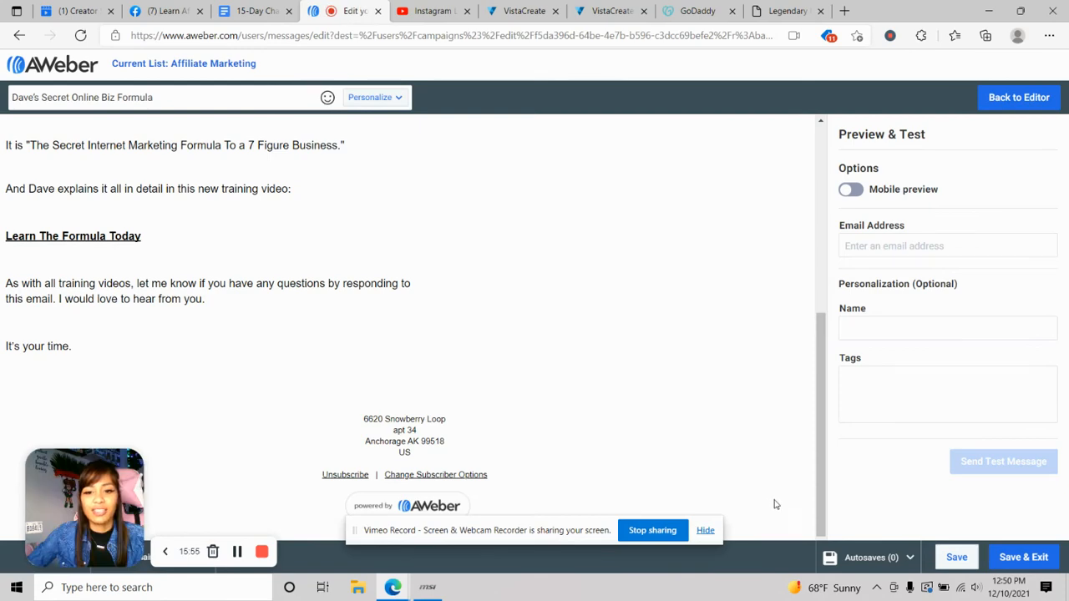
{"action": "left_click", "coordinate": [1019, 98]}
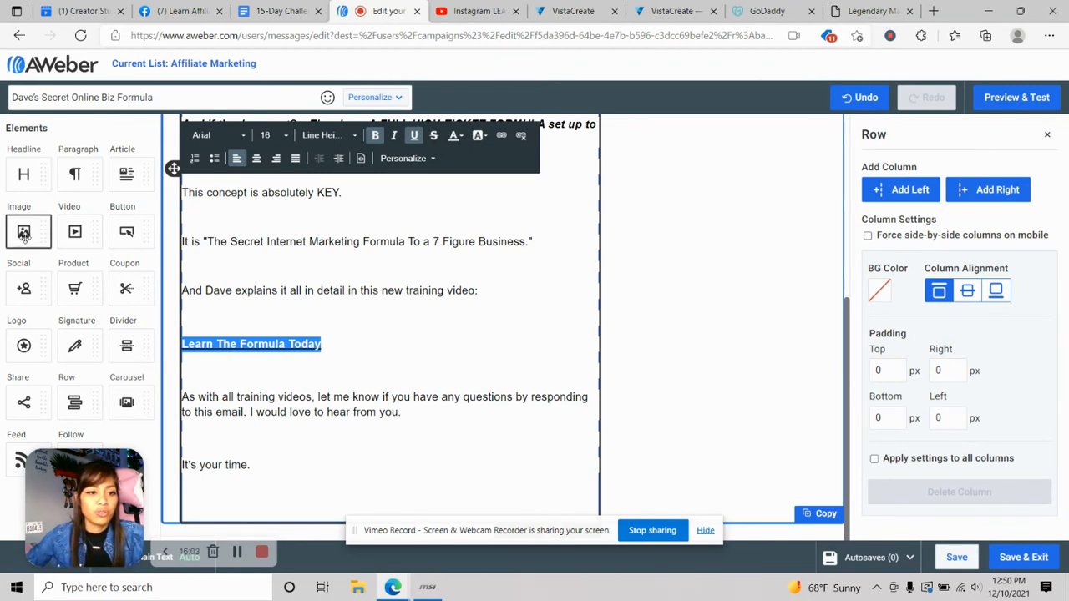
- Insert an image block below 'It's your time.' and upload the YouTube Thumbnail image
{"action": "left_click_drag", "start_coordinate": [25, 226], "coordinate": [297, 526]}
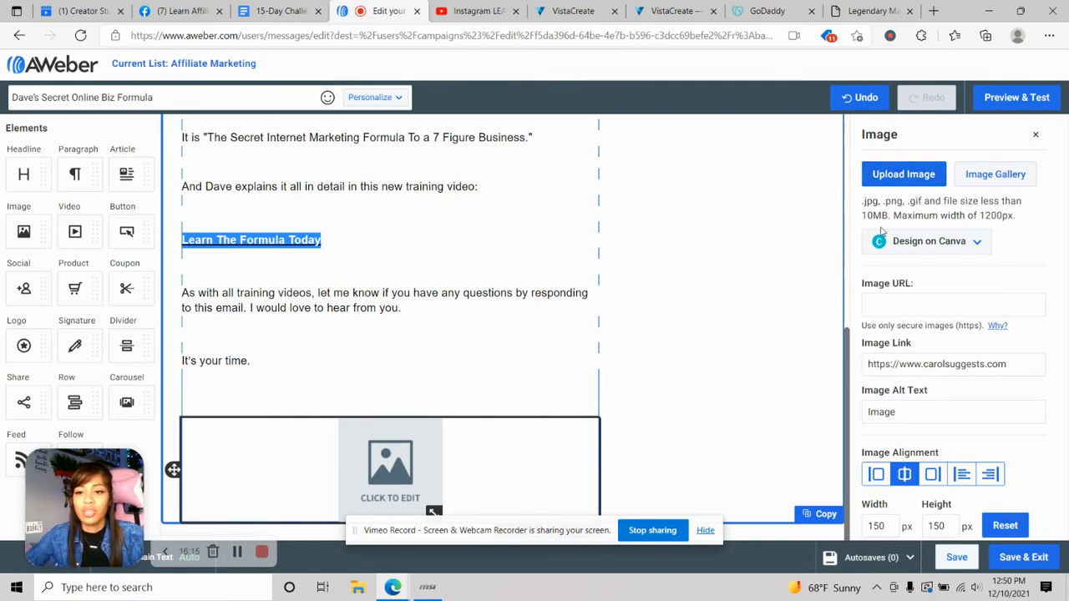
{"action": "left_click", "coordinate": [919, 174]}
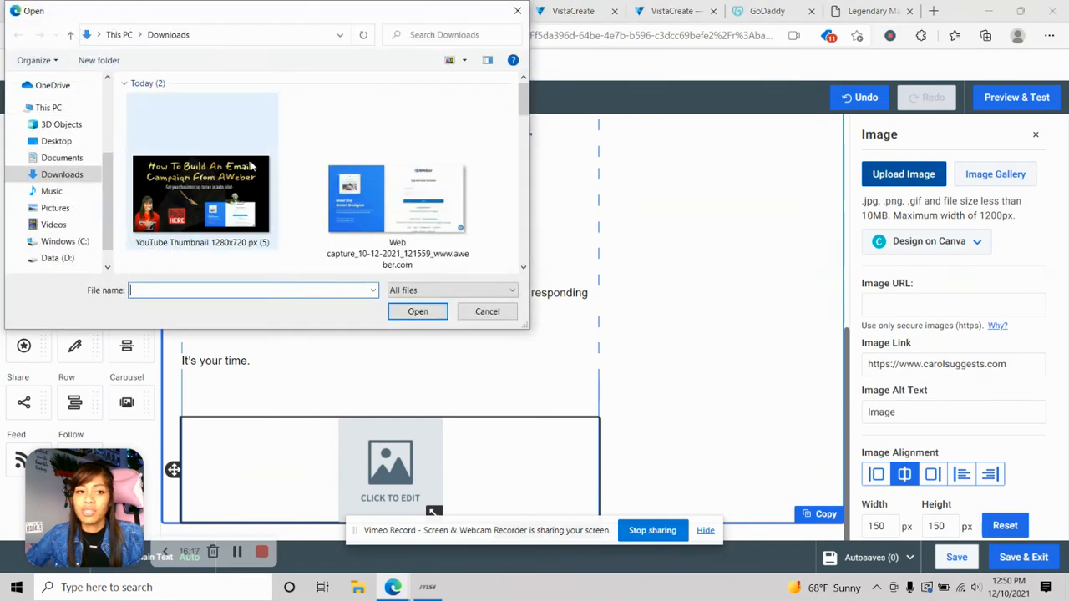
{"action": "scroll", "coordinate": [453, 179], "scroll_direction": "down", "scroll_amount": 10}
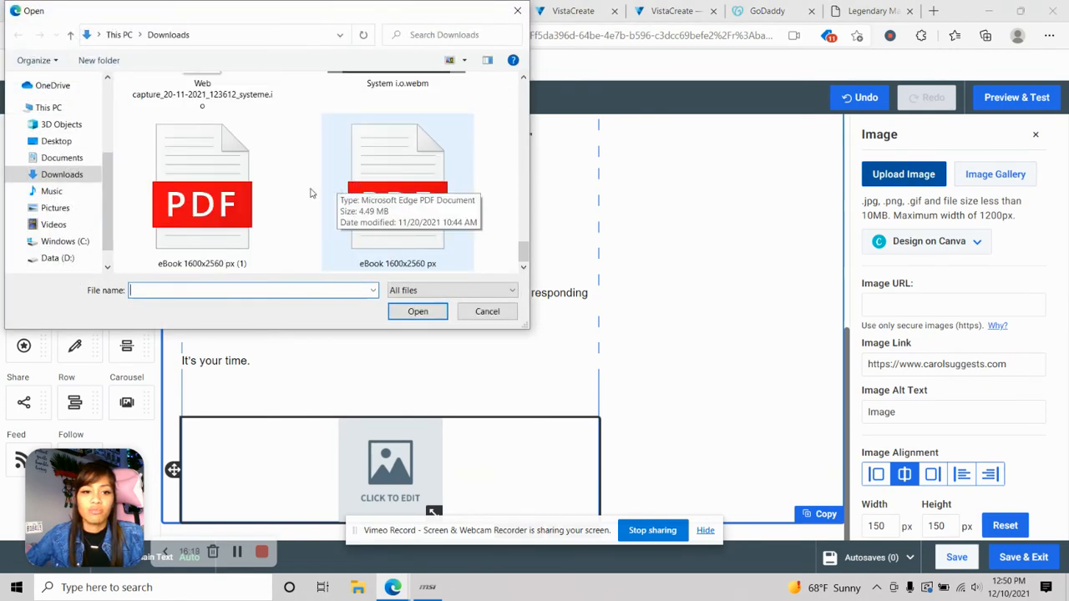
{"action": "left_click", "coordinate": [488, 311]}
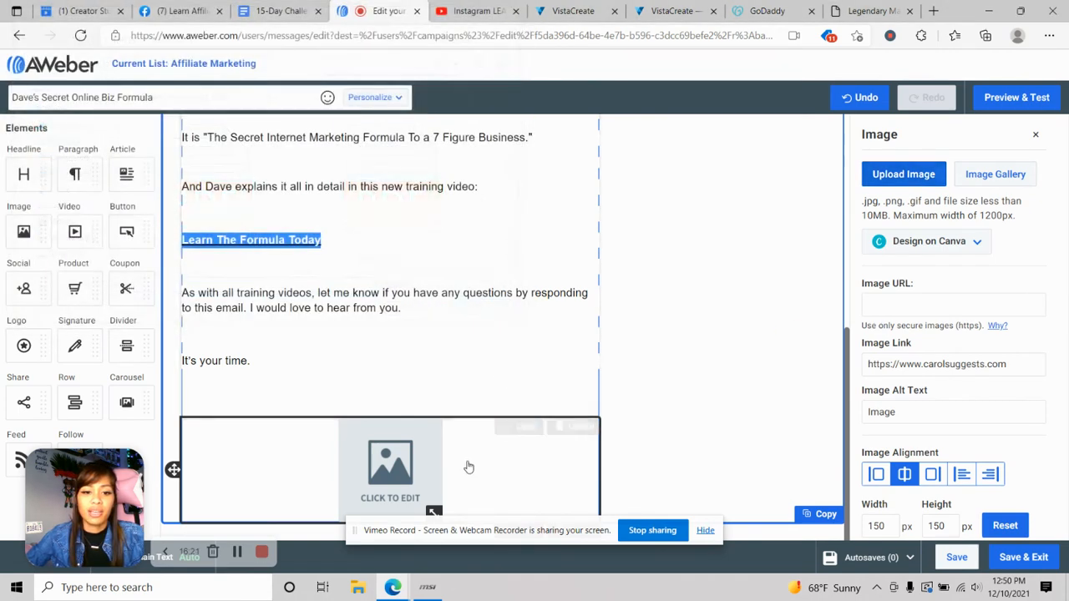
{"action": "left_click", "coordinate": [902, 176]}
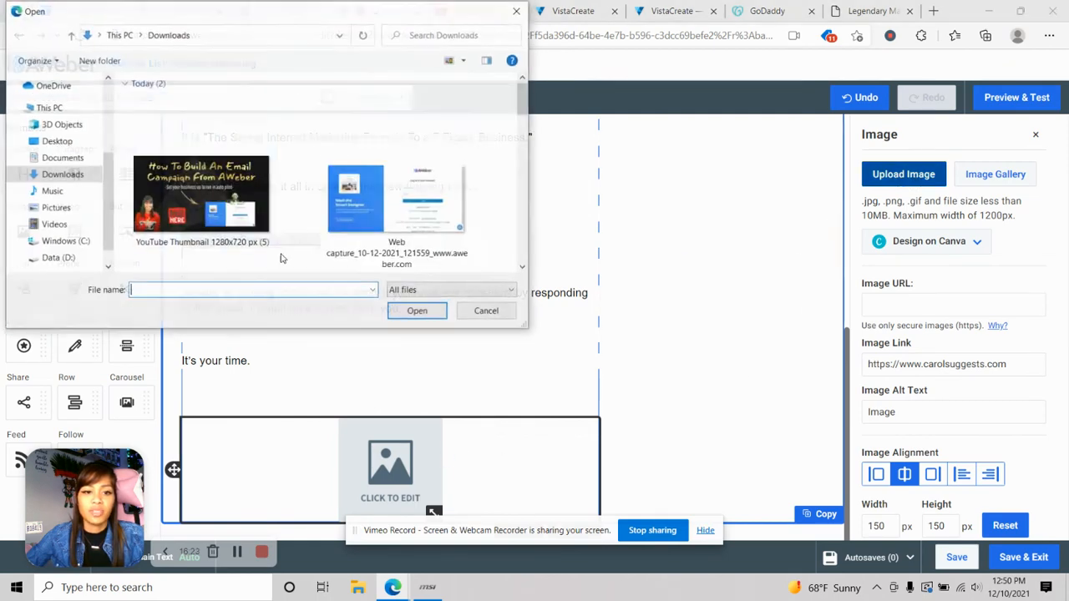
{"action": "left_click", "coordinate": [202, 192]}
{"action": "left_click", "coordinate": [423, 313]}
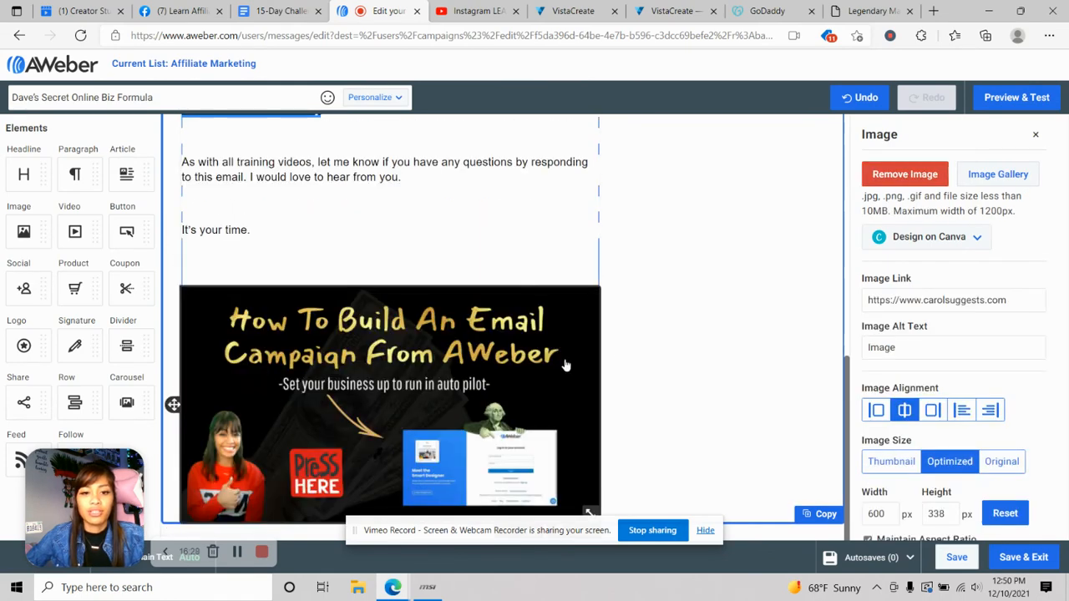
{"action": "scroll", "coordinate": [499, 360], "scroll_direction": "up", "scroll_amount": 8}
{"action": "scroll", "coordinate": [508, 355], "scroll_direction": "down", "scroll_amount": 4}
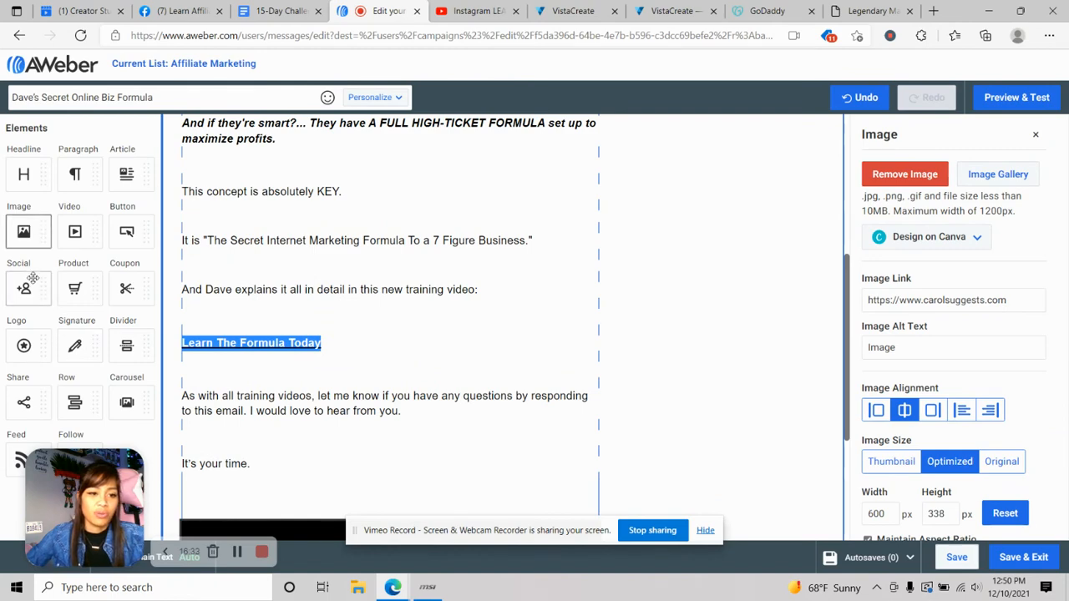
{"action": "left_click_drag", "start_coordinate": [31, 278], "coordinate": [519, 330]}
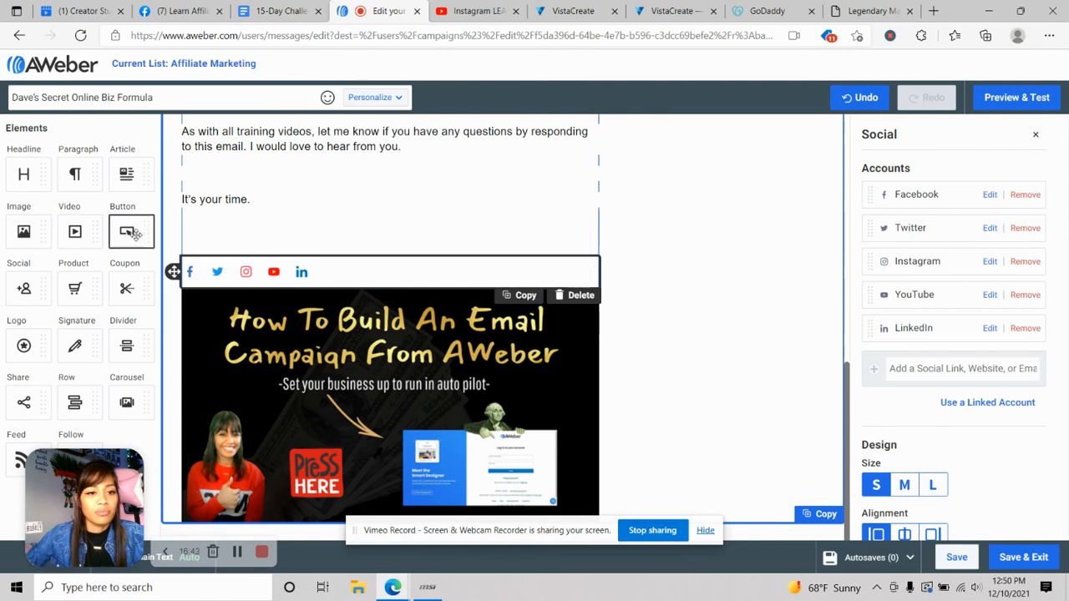
{"action": "left_click_drag", "start_coordinate": [127, 231], "coordinate": [354, 236]}
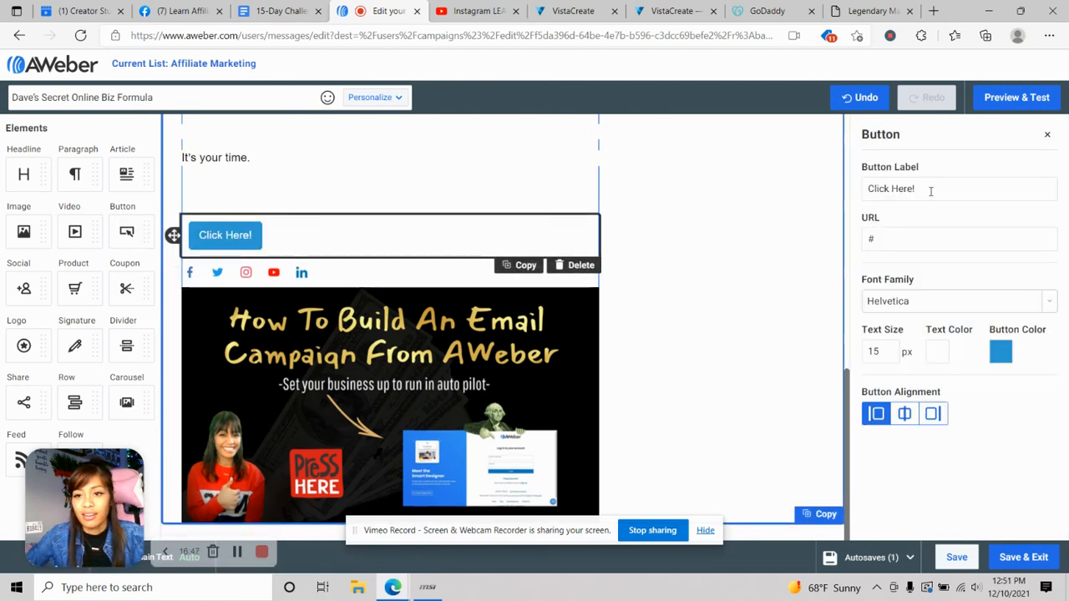
{"action": "left_click_drag", "start_coordinate": [930, 190], "coordinate": [839, 190]}
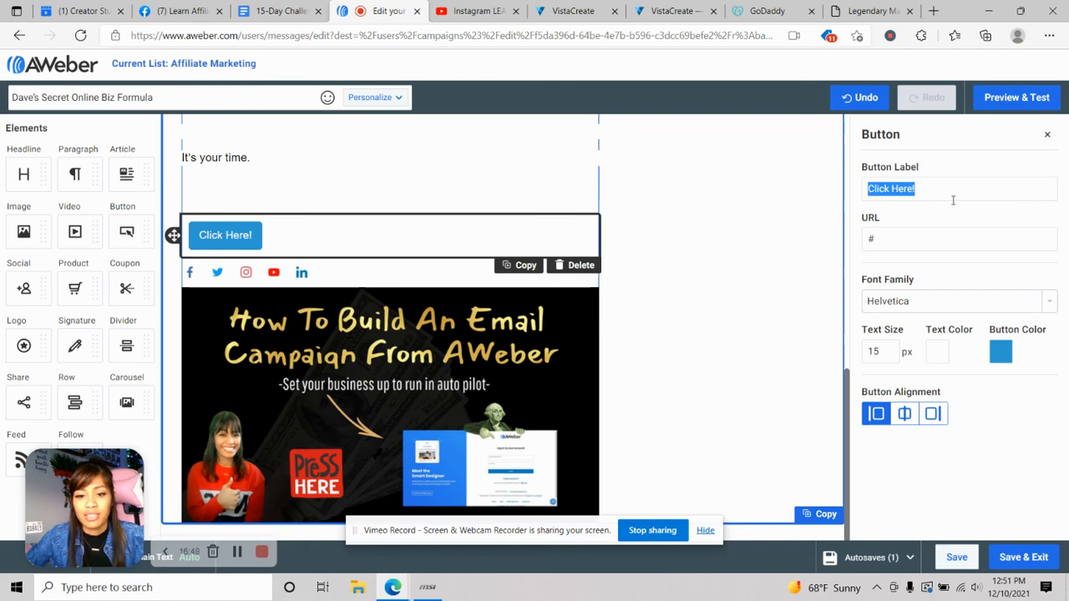
{"action": "type", "text": "Access"}
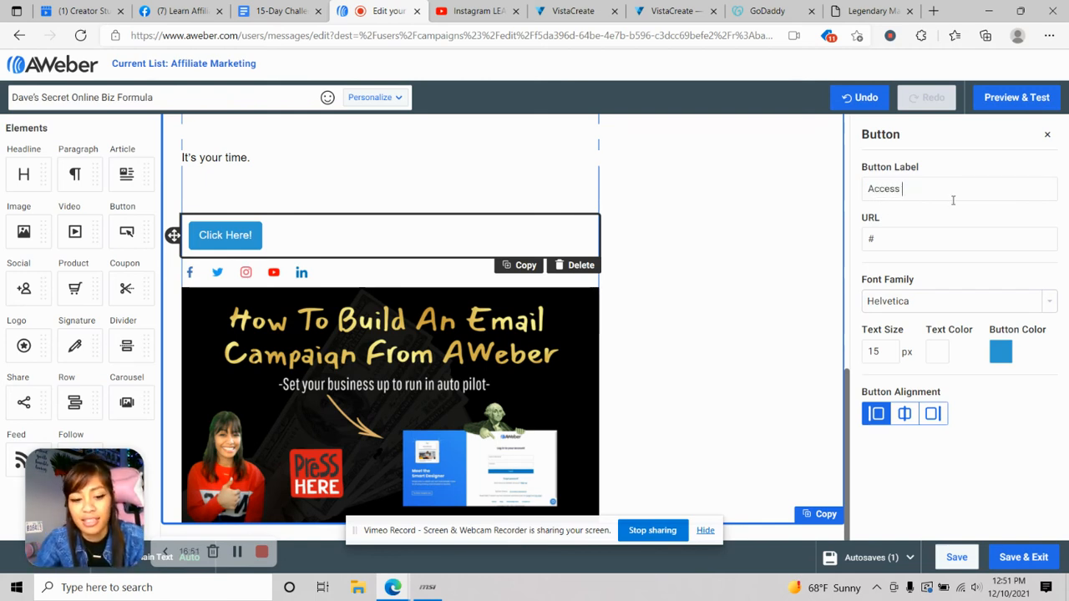
{"action": "type", "text": "This "}
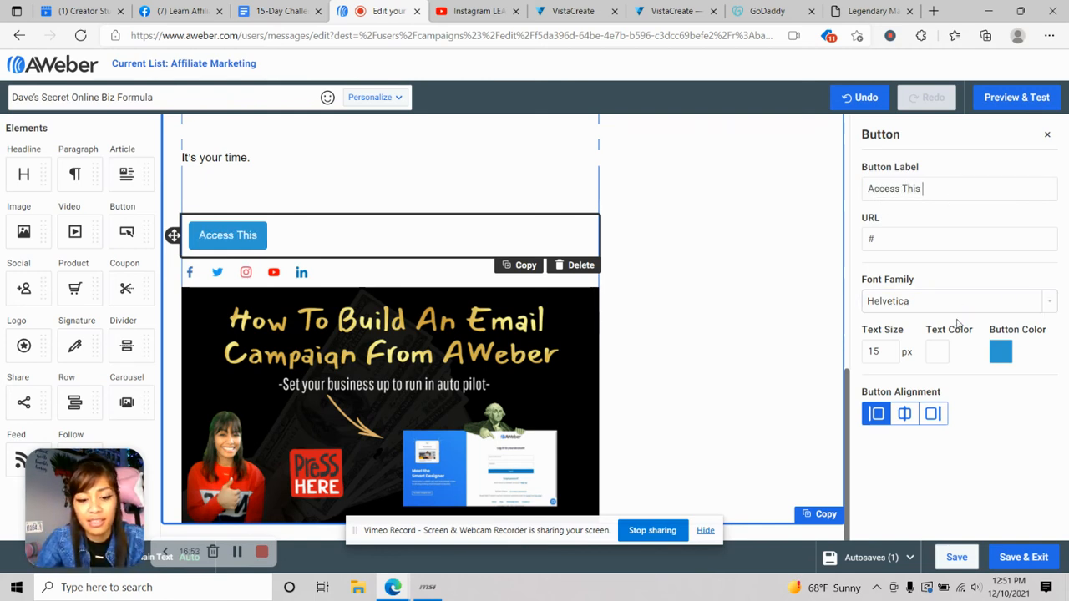
{"action": "type", "text": "FREE Ebook"}
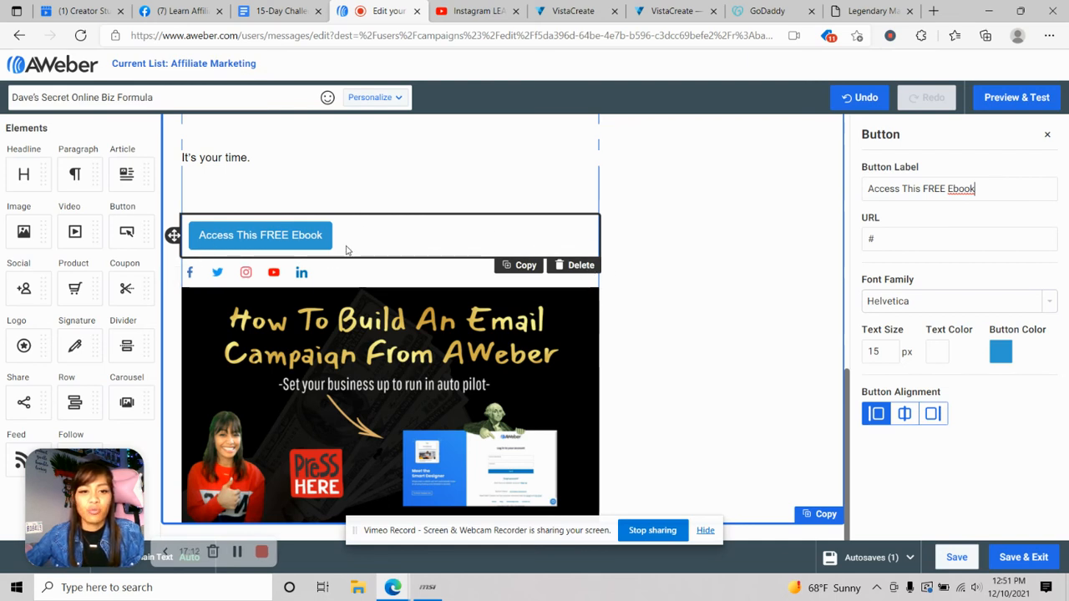
{"action": "left_click", "coordinate": [580, 265]}
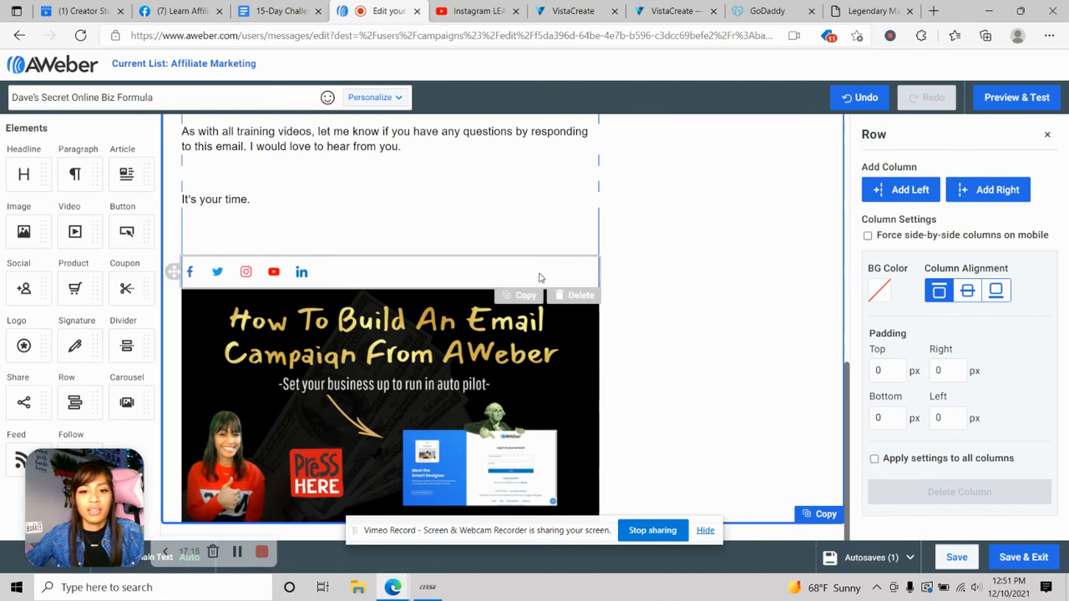
{"action": "left_click", "coordinate": [567, 297]}
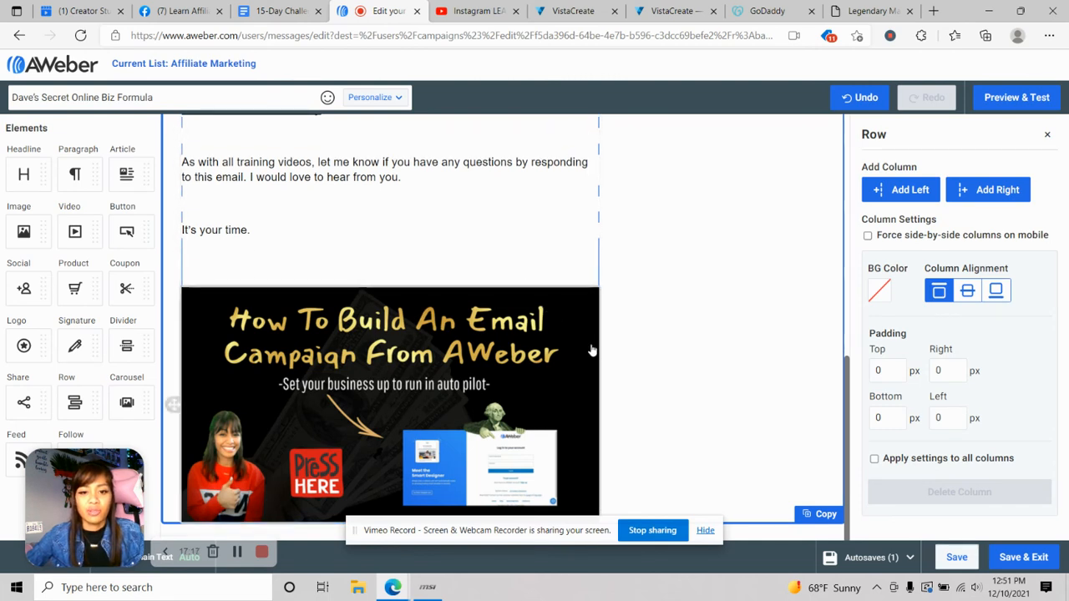
{"action": "left_click", "coordinate": [566, 372]}
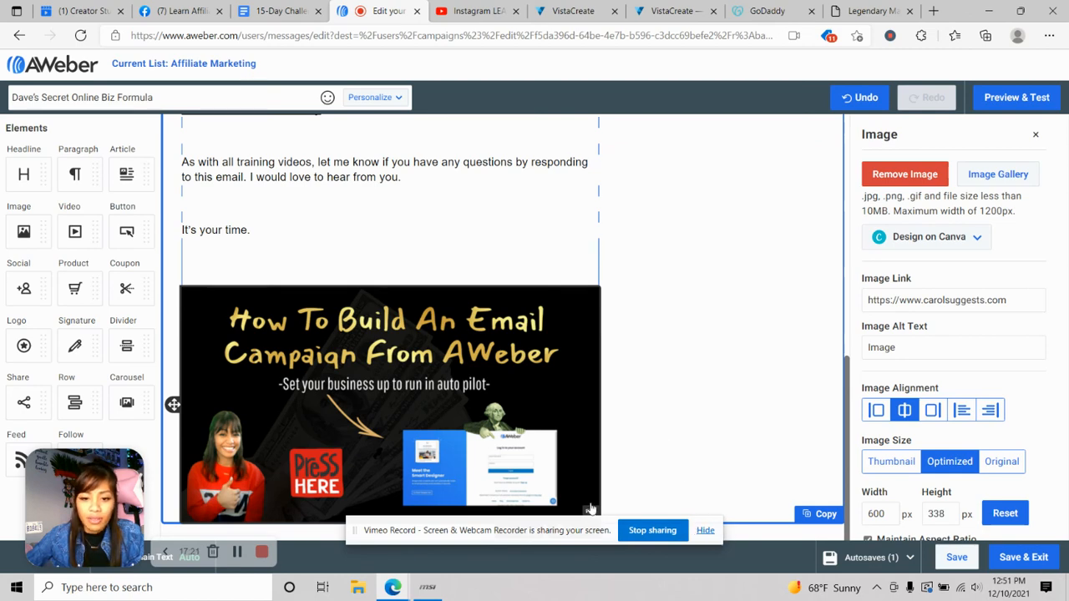
- Remove the thumbnail from the image block and delete the empty block from the email
{"action": "right_click", "coordinate": [296, 391]}
{"action": "left_click", "coordinate": [334, 389]}
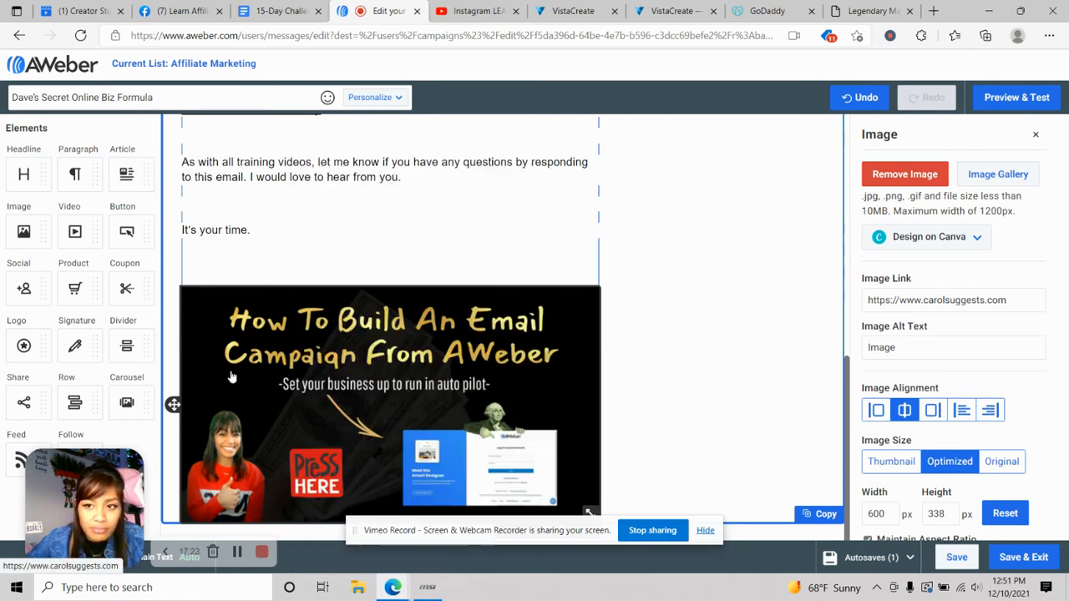
{"action": "left_click", "coordinate": [869, 180]}
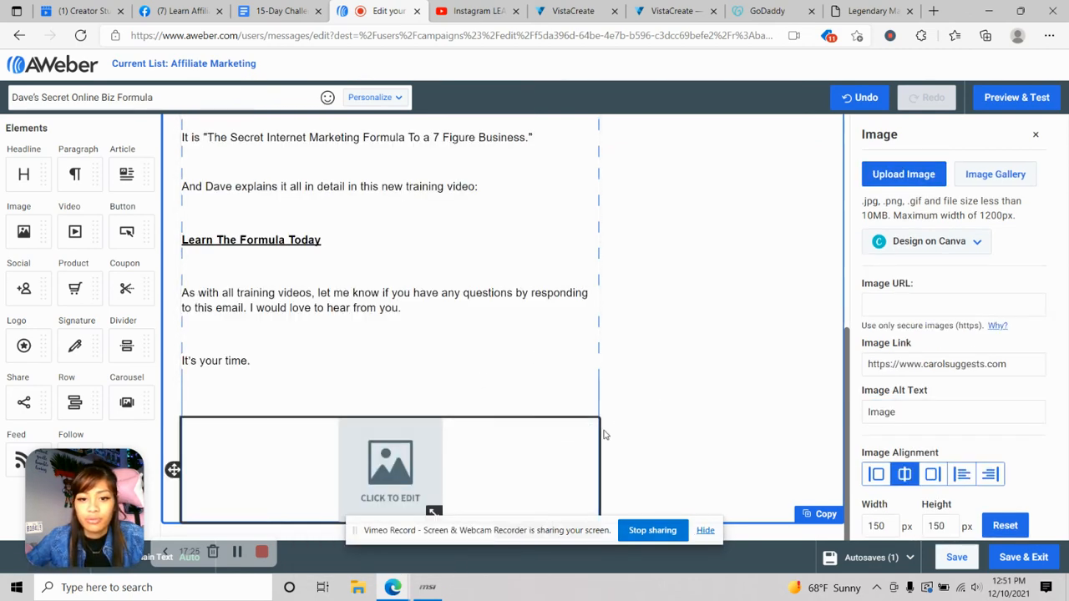
{"action": "left_click_drag", "start_coordinate": [569, 428], "coordinate": [362, 177]}
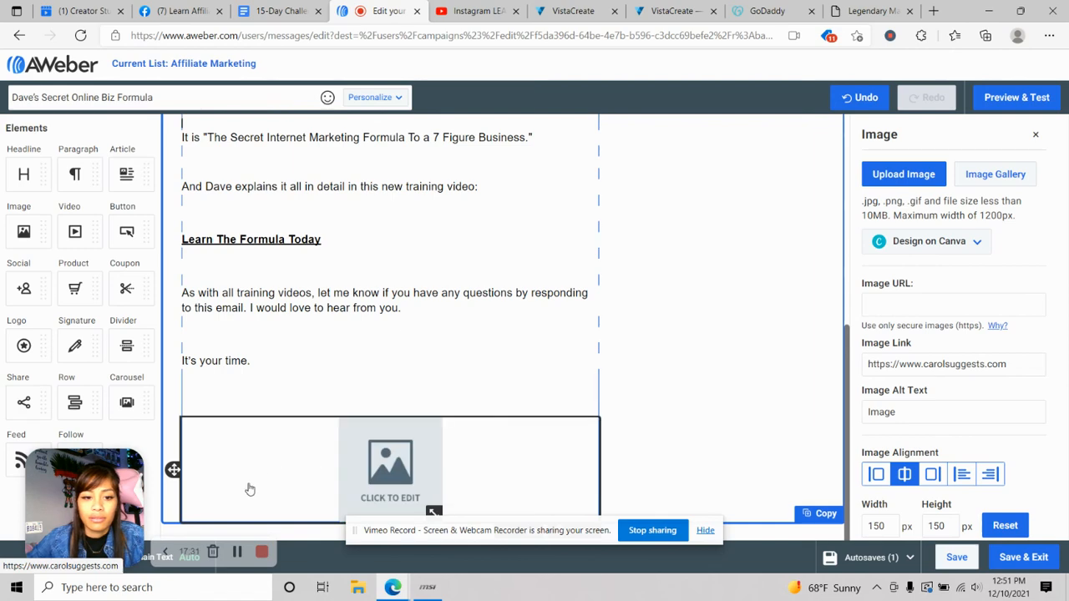
{"action": "left_click_drag", "start_coordinate": [173, 470], "coordinate": [181, 127]}
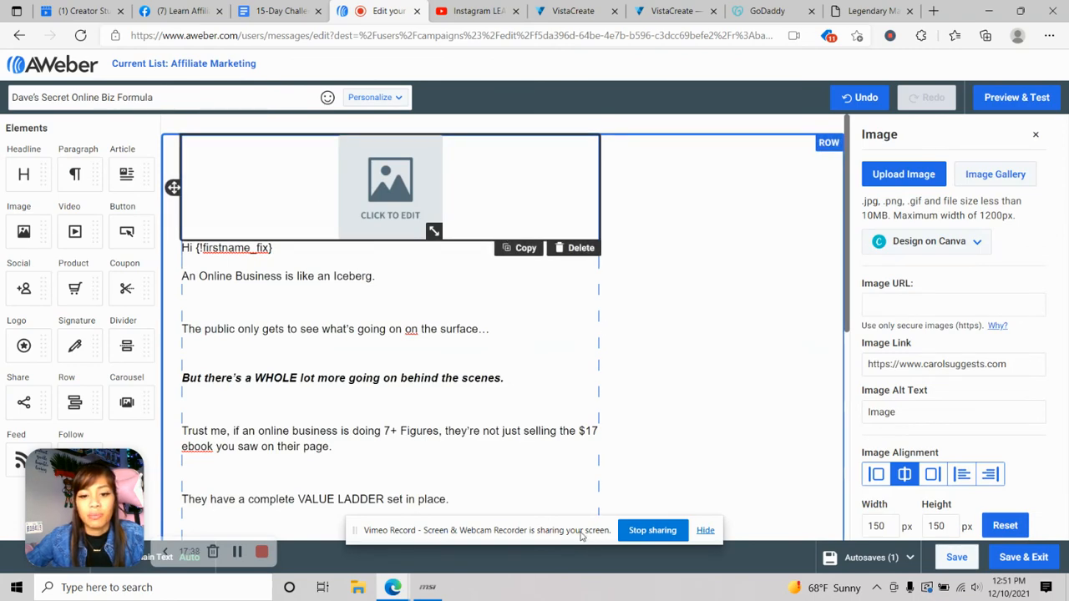
{"action": "left_click", "coordinate": [576, 248]}
{"action": "scroll", "coordinate": [401, 292], "scroll_direction": "down", "scroll_amount": 4}
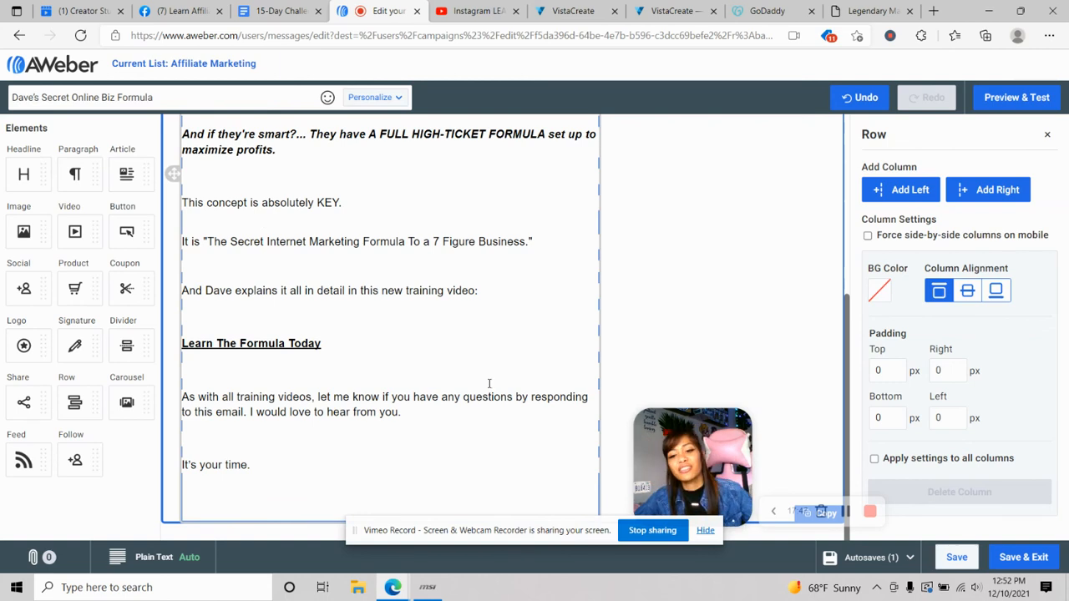
- Save the step-12 message, then save the Legendary Family campaign
{"action": "left_click_drag", "start_coordinate": [688, 443], "coordinate": [102, 432]}
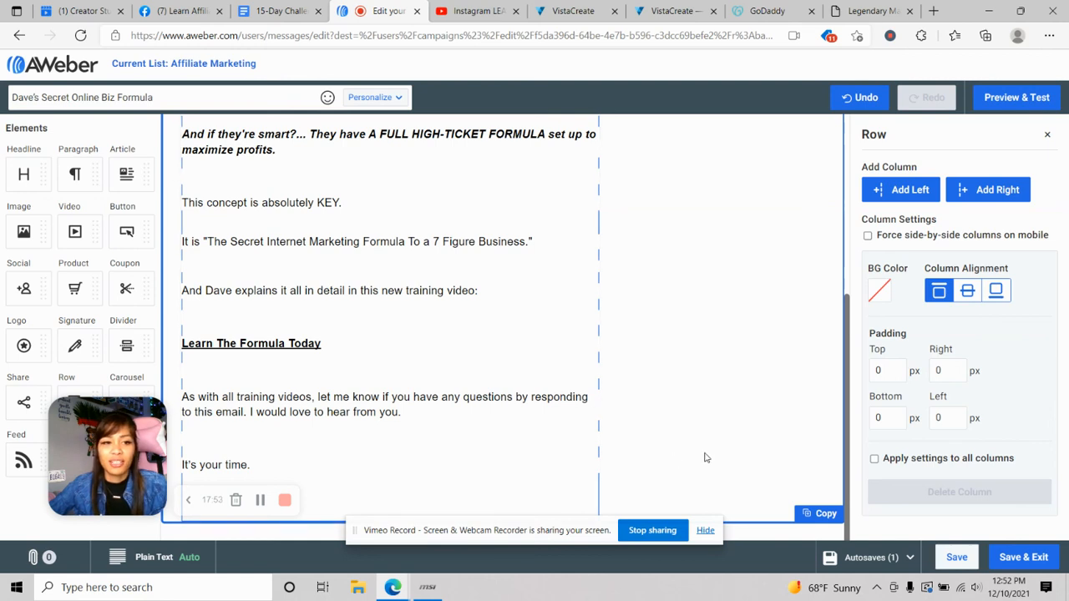
{"action": "left_click", "coordinate": [1022, 558]}
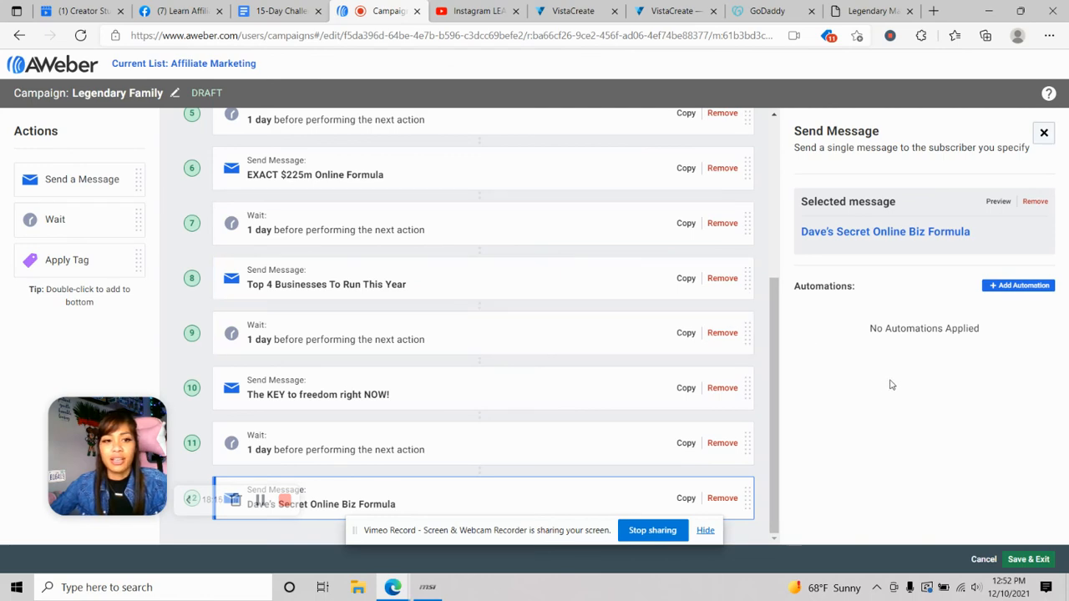
{"action": "scroll", "coordinate": [467, 370], "scroll_direction": "up", "scroll_amount": 5}
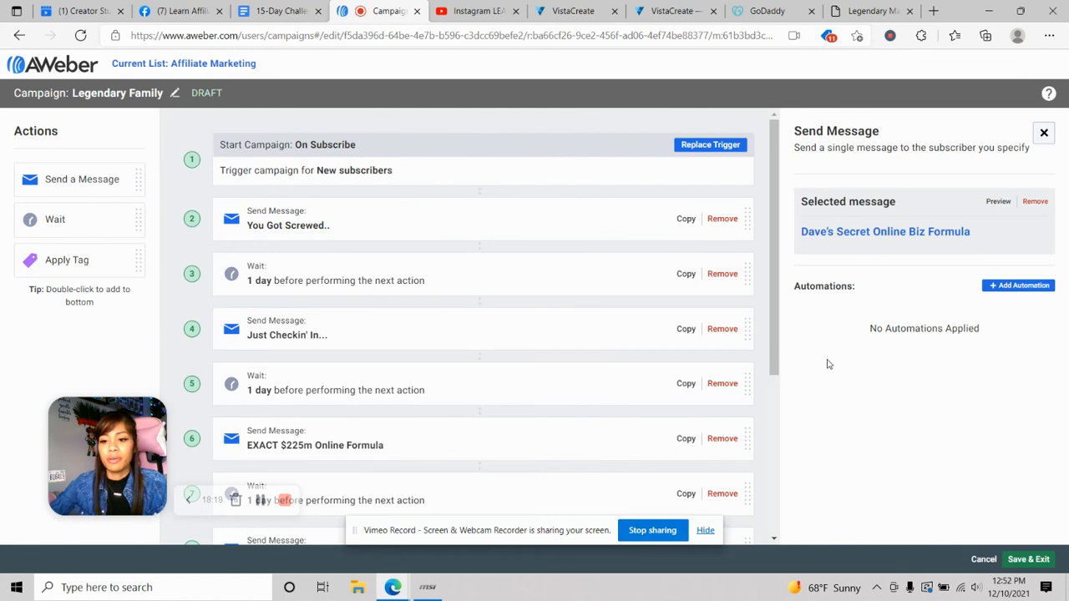
{"action": "left_click", "coordinate": [1035, 559]}
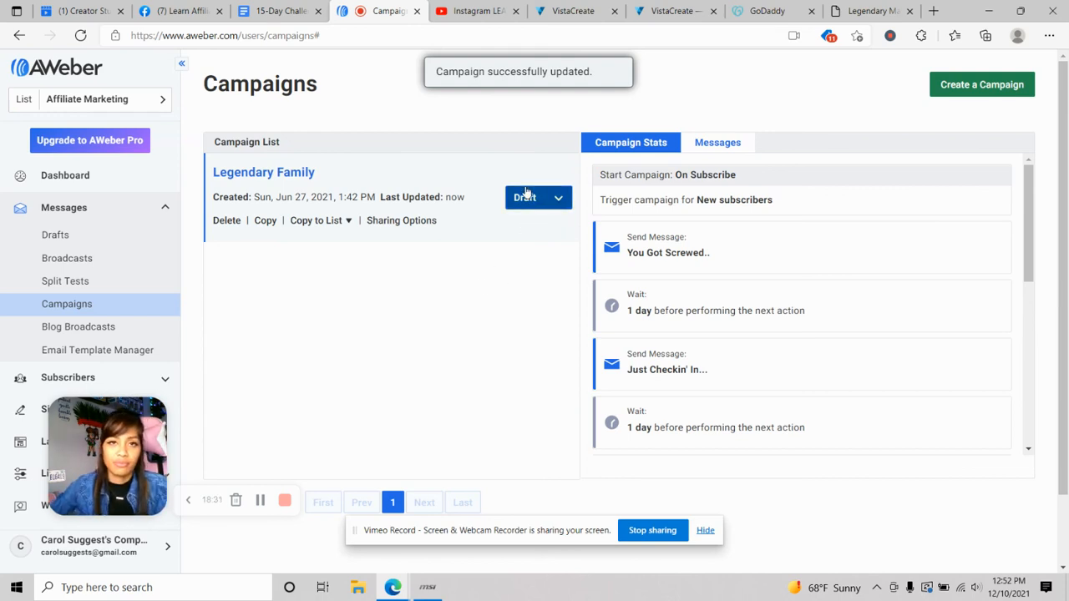
- Switch the Legendary Family campaign from Draft to active via Activate Campaign
{"action": "left_click", "coordinate": [544, 211]}
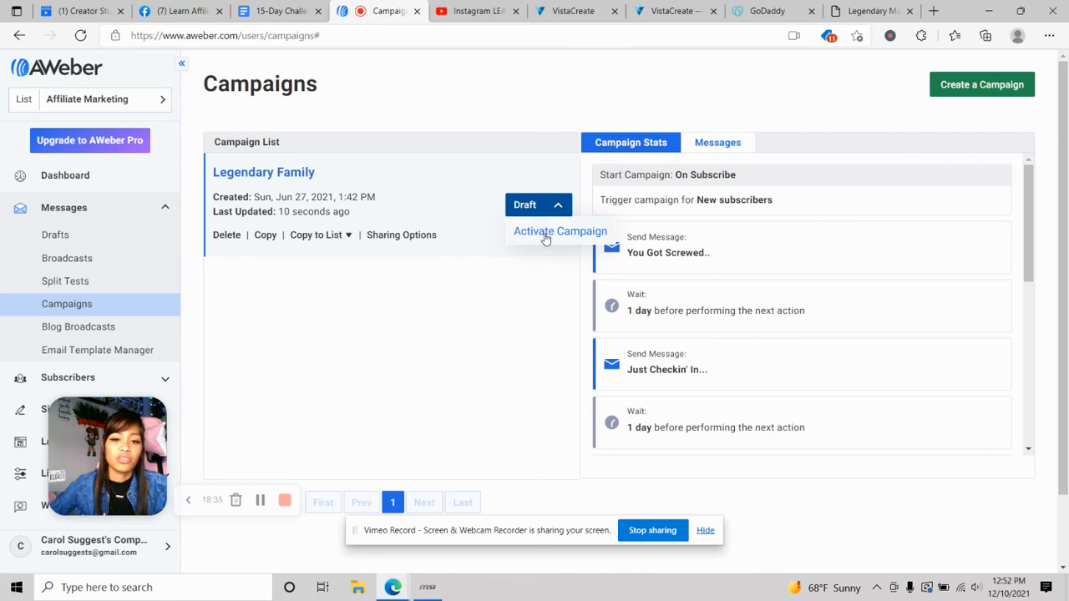
{"action": "left_click", "coordinate": [544, 234]}
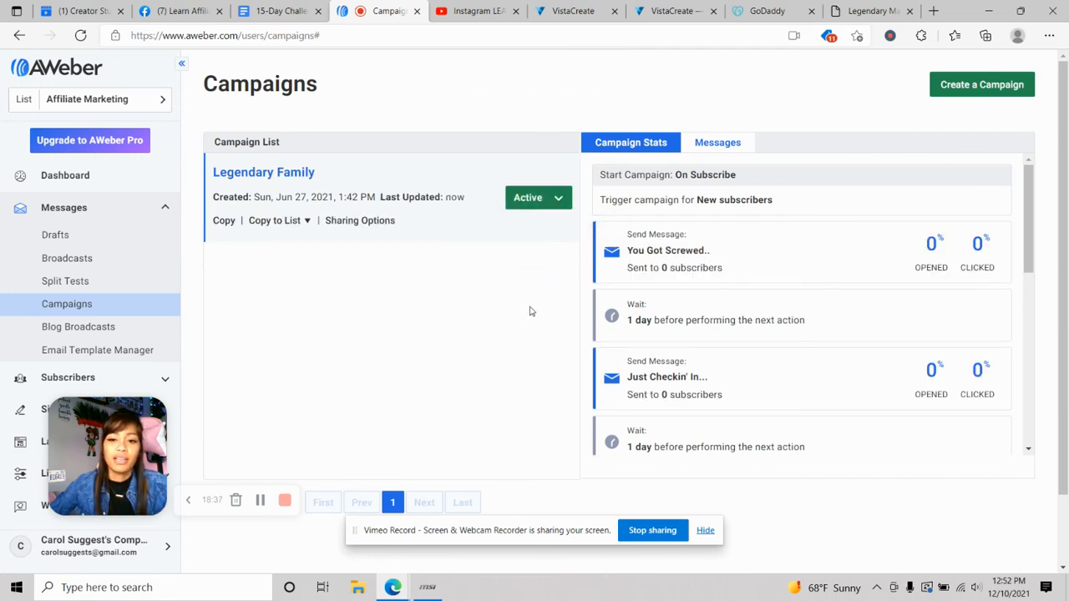